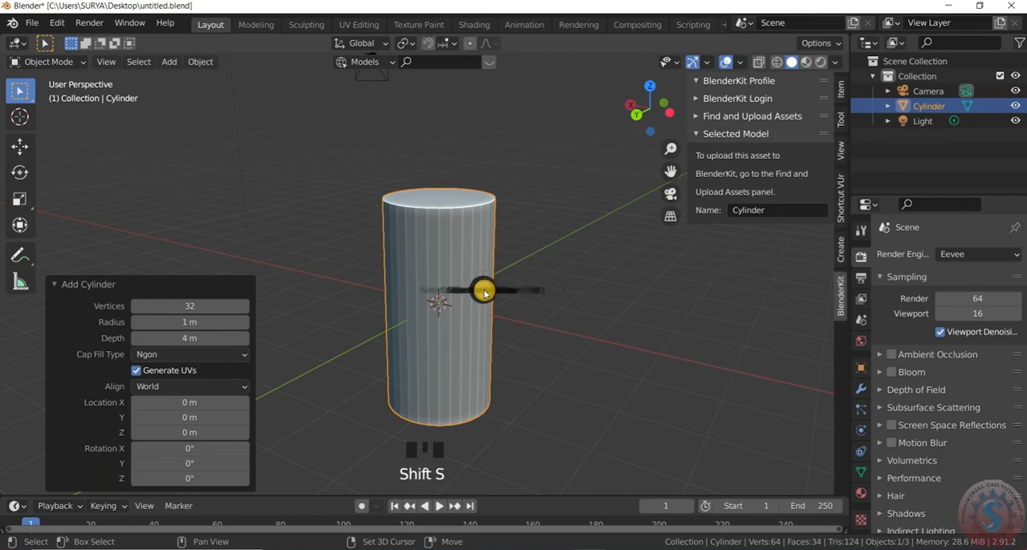
# Move the cylinder up 2 m along the global Z axis
pyautogui.press('Escape')
pyautogui.scroll(1, 473, 299)
pyautogui.scroll(-1, 501, 265)
pyautogui.scroll(-1, 471, 292)
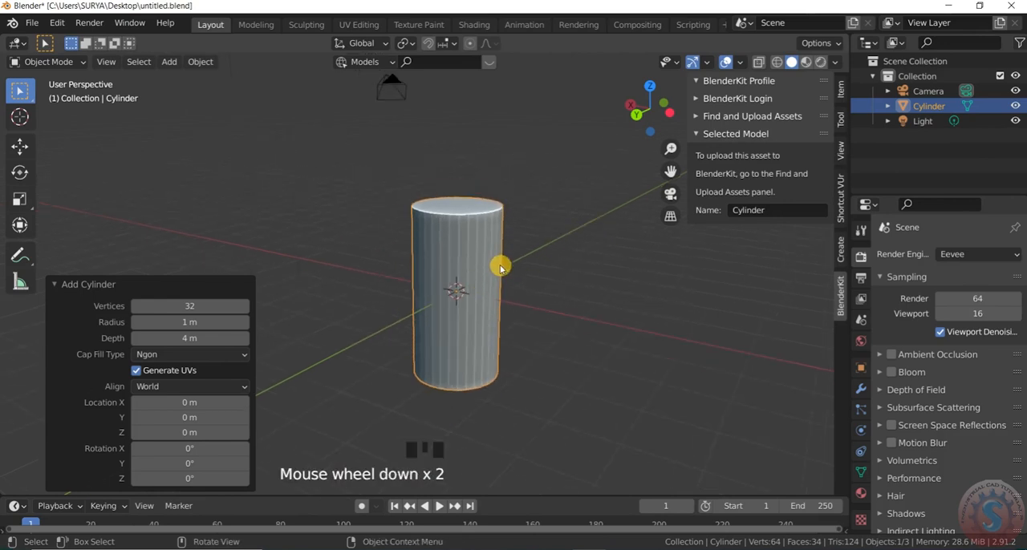
pyautogui.press('g')
pyautogui.press('z')
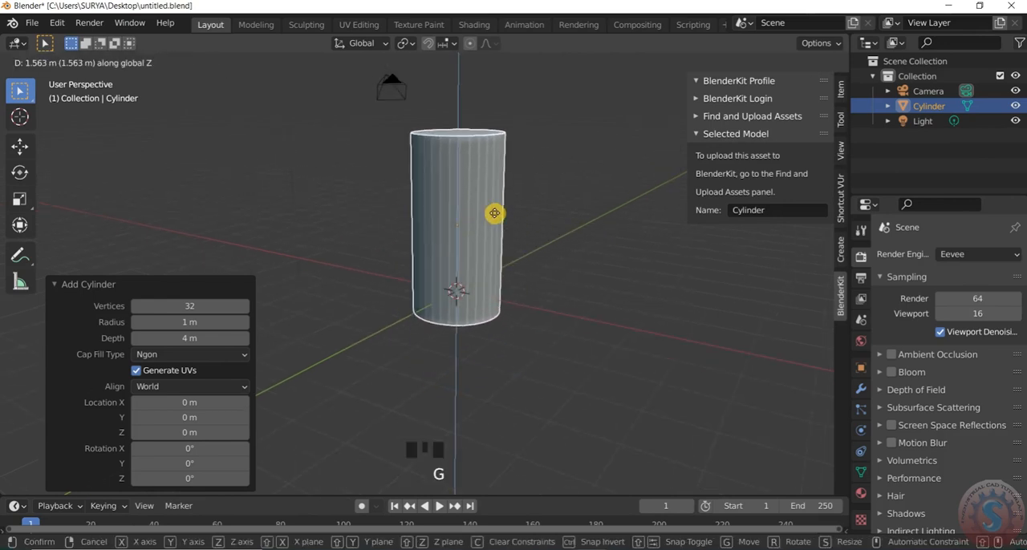
pyautogui.click(498, 197)
pyautogui.scroll(3, 504, 159)
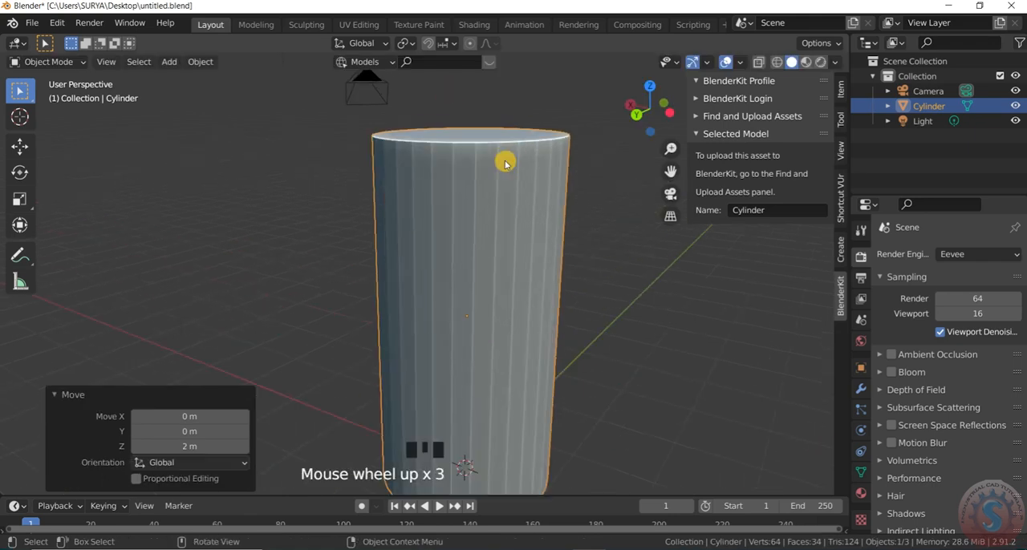
pyautogui.scroll(2, 526, 219)
pyautogui.scroll(-2, 526, 192)
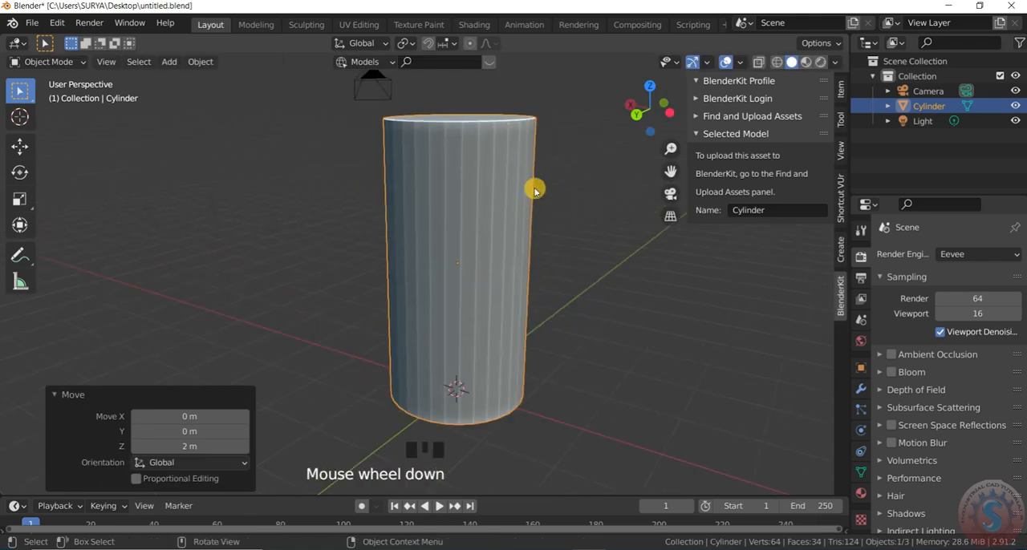
# In Edit Mode, delete the top and bottom cap faces of the cylinder to leave an open tube
pyautogui.moveTo(532, 174); pyautogui.dragTo(514, 213, button='middle')
pyautogui.click(497, 171)
pyautogui.click(49, 62)
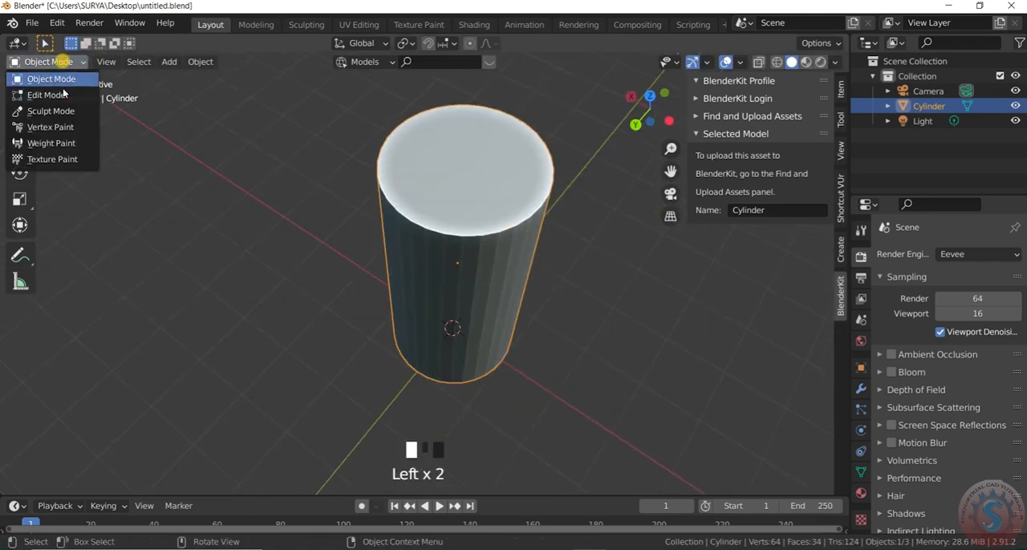
pyautogui.click(86, 83)
pyautogui.scroll(-1, 420, 168)
pyautogui.click(424, 168)
pyautogui.moveTo(423, 168); pyautogui.dragTo(466, 276, button='middle')
pyautogui.keyDown('shift'); pyautogui.click(500, 249); pyautogui.keyUp('shift')
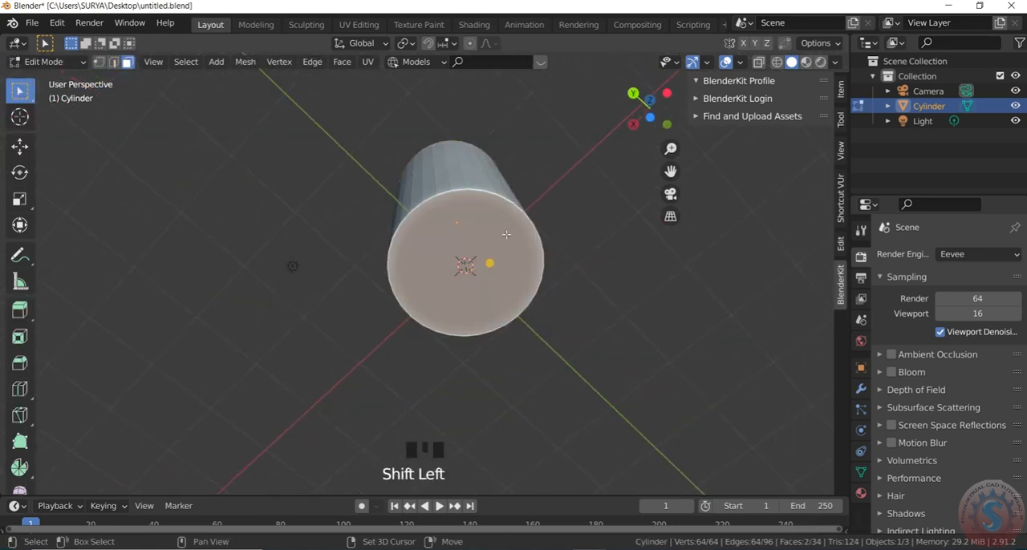
pyautogui.press('x')
pyautogui.click(507, 211)
# Select every second vertical side face all the way around the open cylinder
pyautogui.scroll(2, 525, 236)
pyautogui.moveTo(524, 236); pyautogui.dragTo(509, 380, button='middle')
pyautogui.moveTo(515, 196); pyautogui.dragTo(513, 251, button='middle')
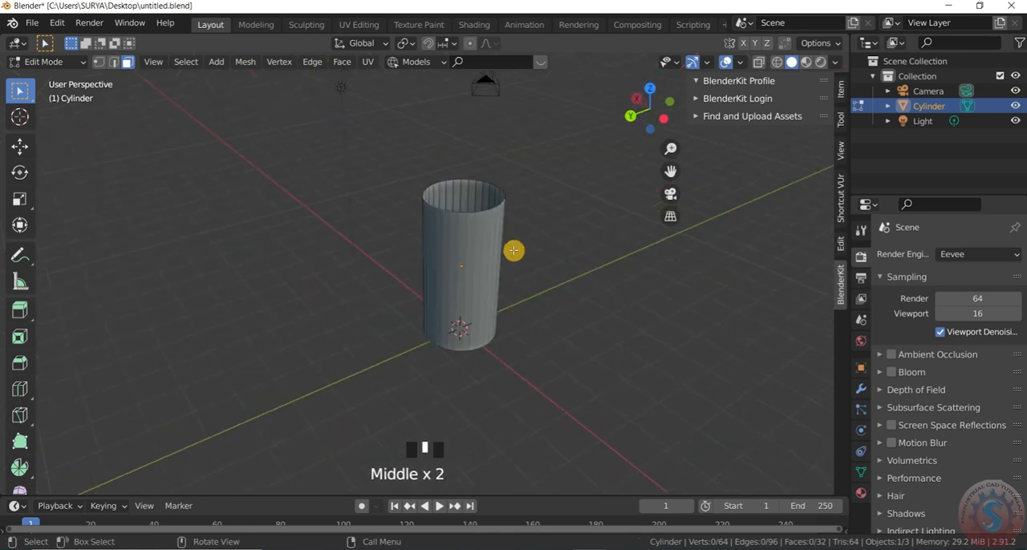
pyautogui.scroll(4, 502, 230)
pyautogui.keyDown('shift'); pyautogui.click(422, 217); pyautogui.keyUp('shift')
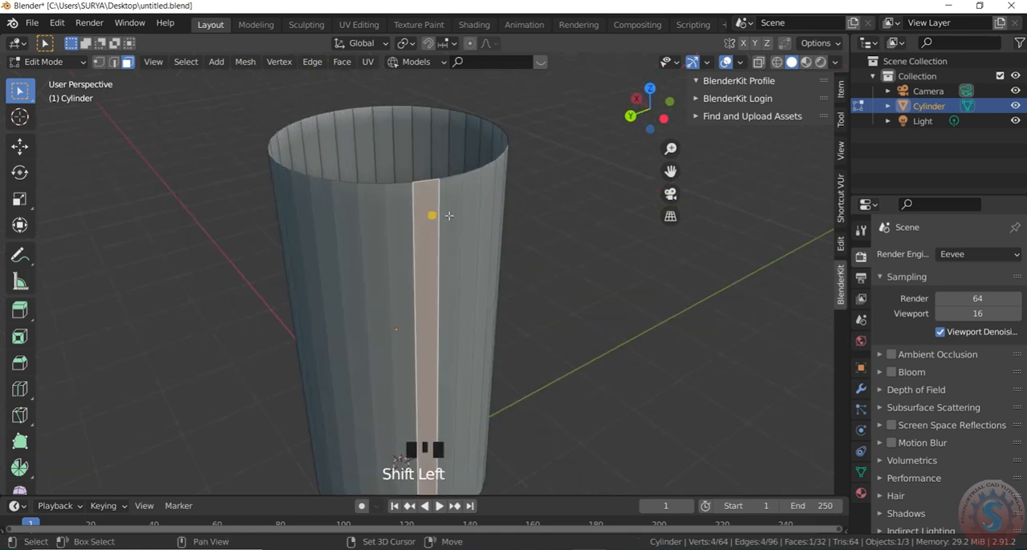
pyautogui.keyDown('shift'); pyautogui.click(478, 211); pyautogui.keyUp('shift')
pyautogui.keyDown('shift'); pyautogui.click(369, 227); pyautogui.keyUp('shift')
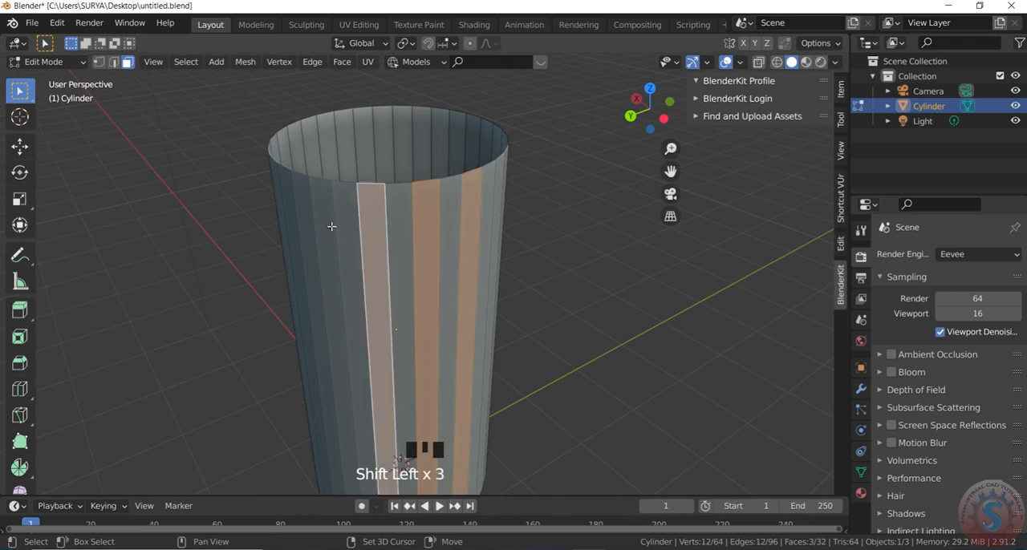
pyautogui.keyDown('shift'); pyautogui.click(345, 248); pyautogui.keyUp('shift')
pyautogui.moveTo(382, 254); pyautogui.dragTo(509, 243, button='middle')
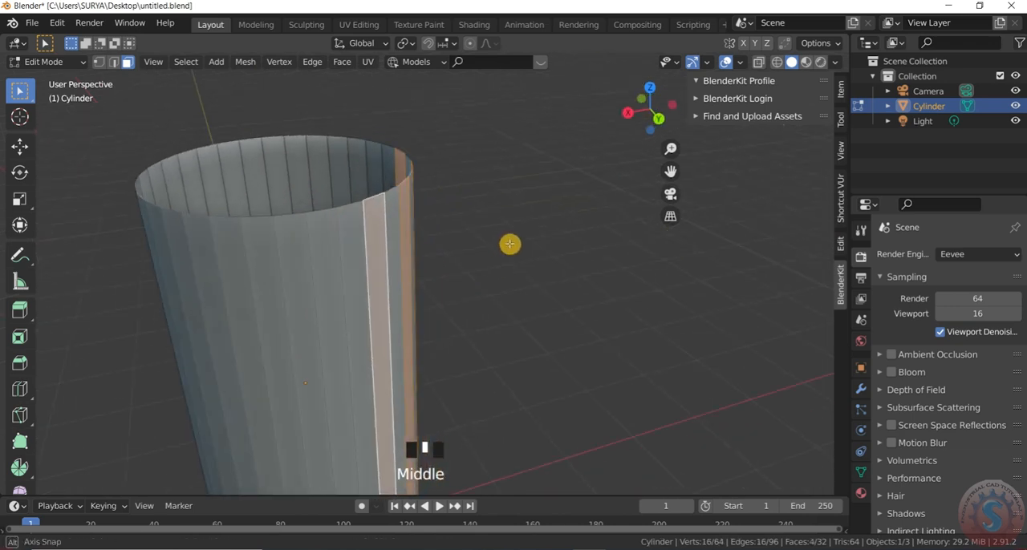
pyautogui.keyDown('shift'); pyautogui.click(324, 248); pyautogui.keyUp('shift')
pyautogui.keyDown('shift'); pyautogui.click(271, 259); pyautogui.keyUp('shift')
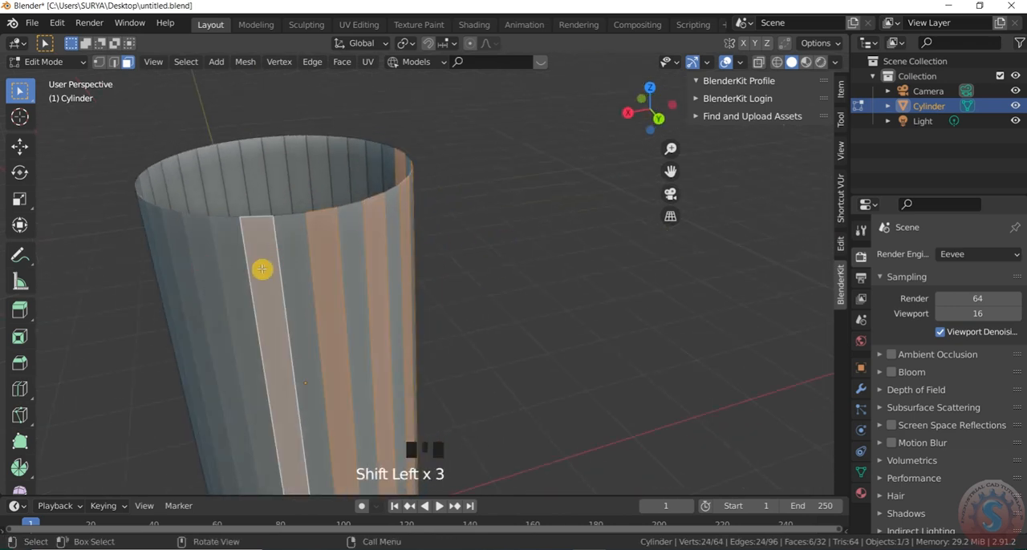
pyautogui.moveTo(297, 269)
pyautogui.mouseDown(button='middle')
pyautogui.moveTo(377, 265)
pyautogui.moveTo(313, 271)
pyautogui.mouseUp(button='middle')
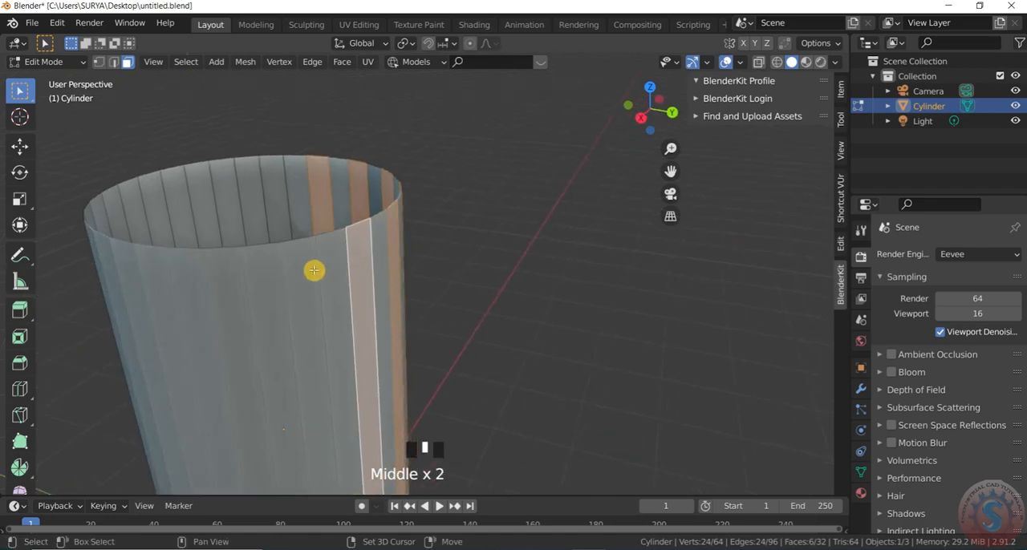
pyautogui.keyDown('shift'); pyautogui.click(309, 271); pyautogui.keyUp('shift')
pyautogui.keyDown('shift'); pyautogui.click(236, 284); pyautogui.keyUp('shift')
pyautogui.scroll(-3, 550, 192)
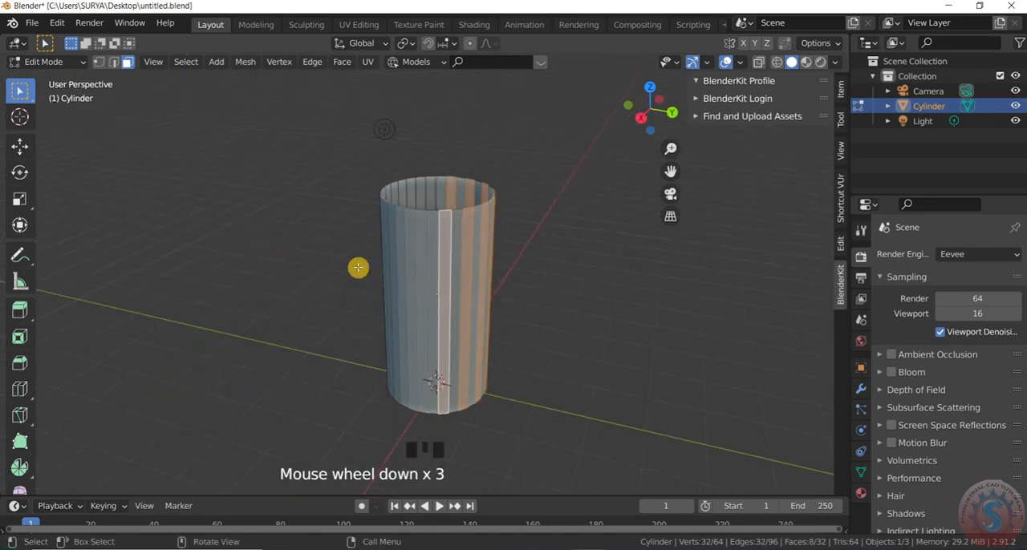
pyautogui.scroll(3, 485, 247)
pyautogui.keyDown('shift'); pyautogui.click(444, 205); pyautogui.keyUp('shift')
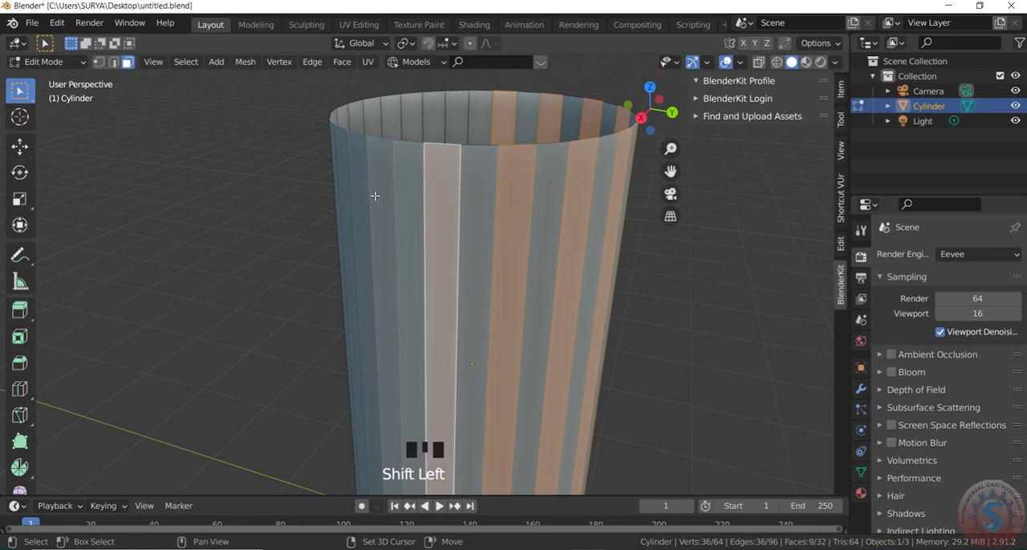
pyautogui.keyDown('shift'); pyautogui.click(373, 195); pyautogui.keyUp('shift')
pyautogui.moveTo(374, 195); pyautogui.dragTo(569, 257, button='middle')
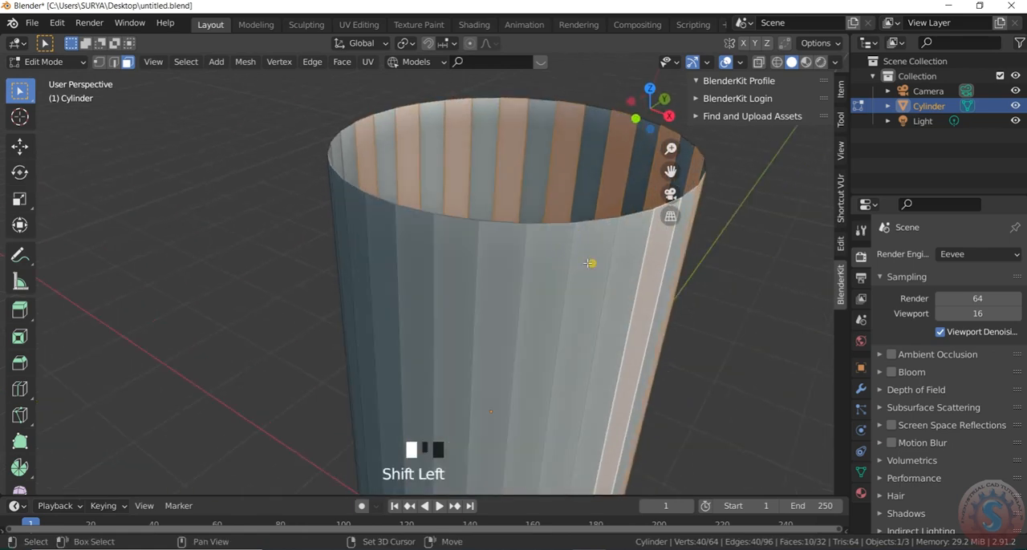
pyautogui.keyDown('shift'); pyautogui.click(591, 263); pyautogui.keyUp('shift')
pyautogui.keyDown('shift'); pyautogui.click(502, 262); pyautogui.keyUp('shift')
pyautogui.keyDown('shift'); pyautogui.click(401, 262); pyautogui.keyUp('shift')
pyautogui.moveTo(425, 259); pyautogui.dragTo(594, 259, button='middle')
pyautogui.keyDown('shift'); pyautogui.click(534, 254); pyautogui.keyUp('shift')
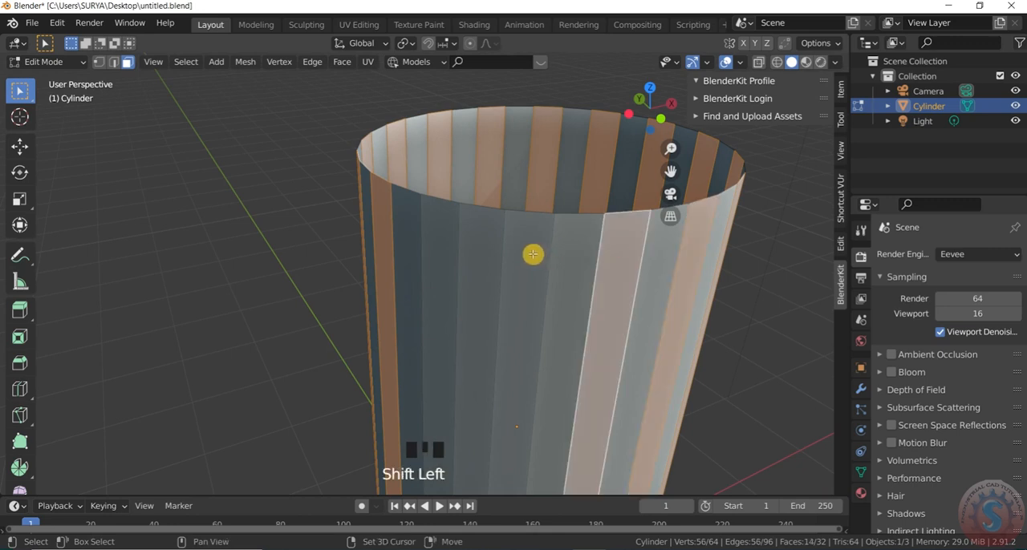
pyautogui.keyDown('shift'); pyautogui.click(448, 249); pyautogui.keyUp('shift')
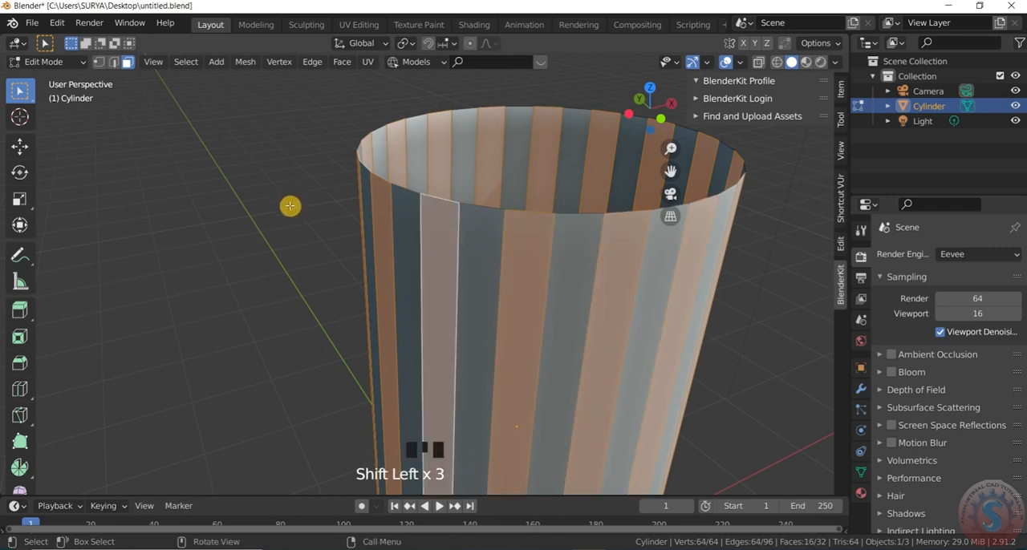
# Extrude the selected side faces inward by scaling them to about 0.958, and return to Object Mode
pyautogui.scroll(-3, 373, 201)
pyautogui.scroll(2, 409, 217)
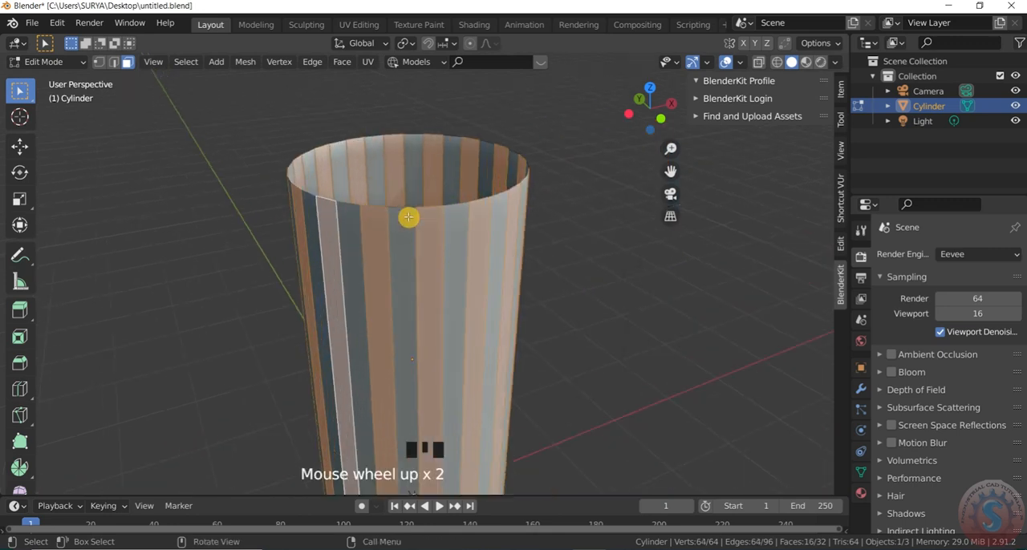
pyautogui.press('e')
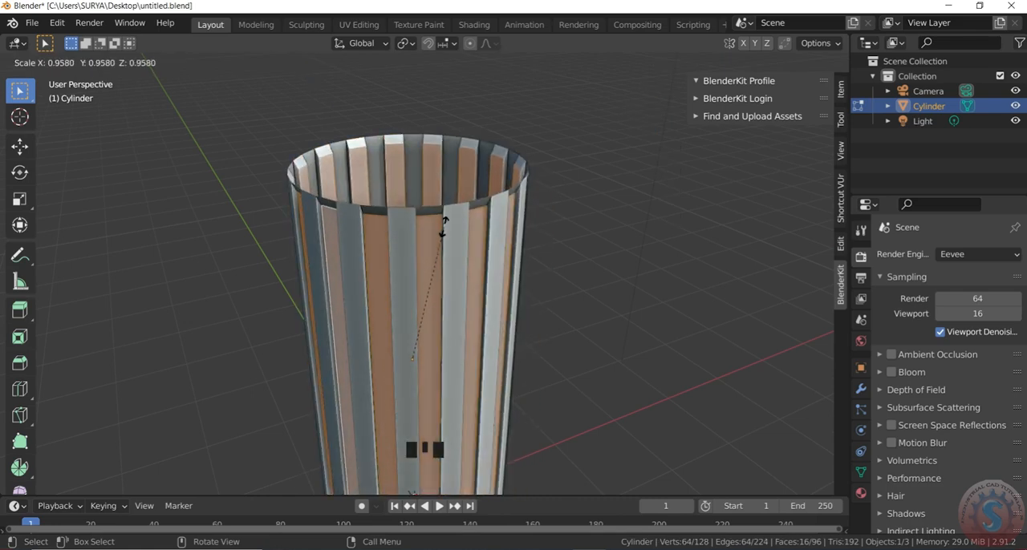
pyautogui.click(444, 227)
pyautogui.click(585, 196)
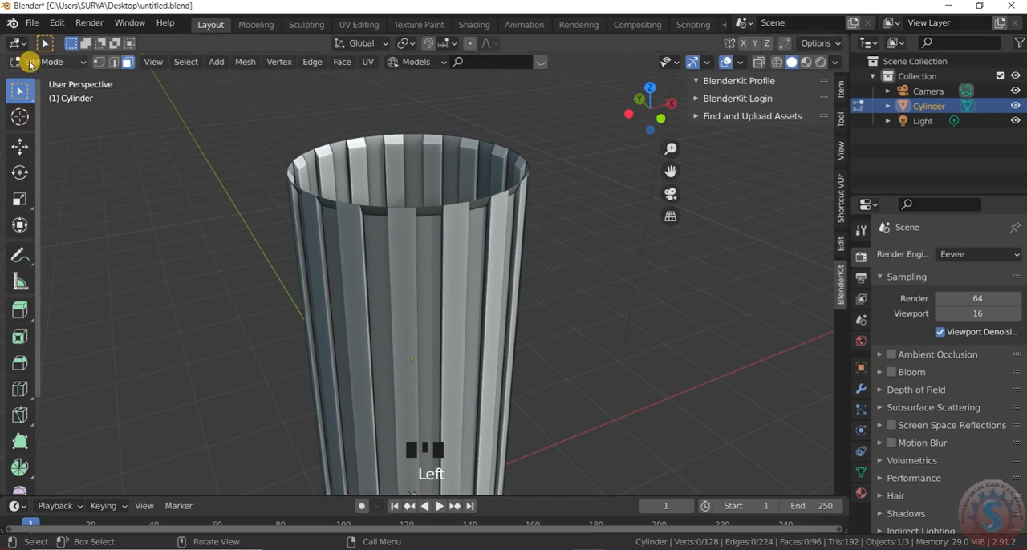
pyautogui.click(36, 62)
pyautogui.click(45, 78)
pyautogui.click(484, 122)
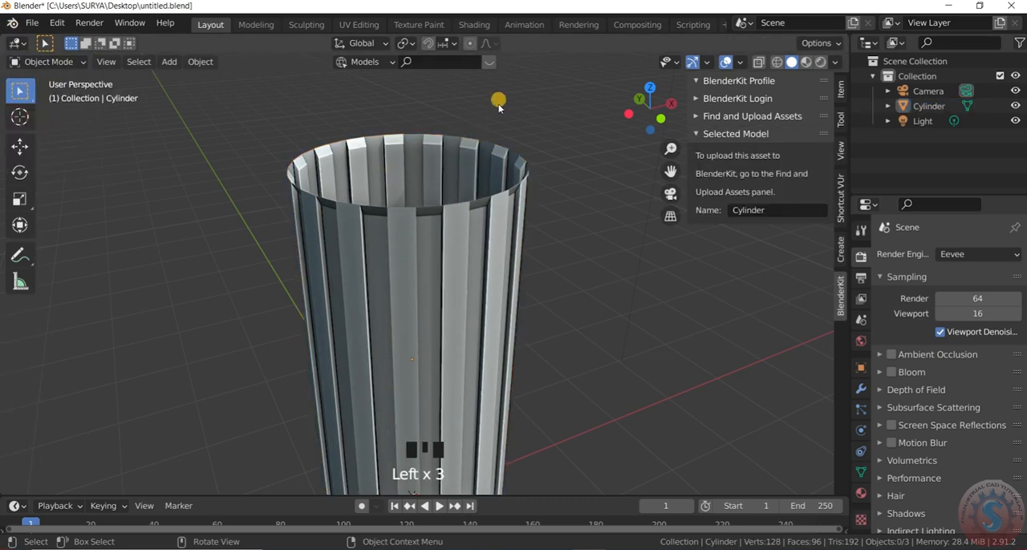
# Apply Shade Smooth to the ribbed cylinder
pyautogui.scroll(-3, 493, 117)
pyautogui.scroll(3, 502, 137)
pyautogui.moveTo(502, 137); pyautogui.dragTo(491, 247, button='middle')
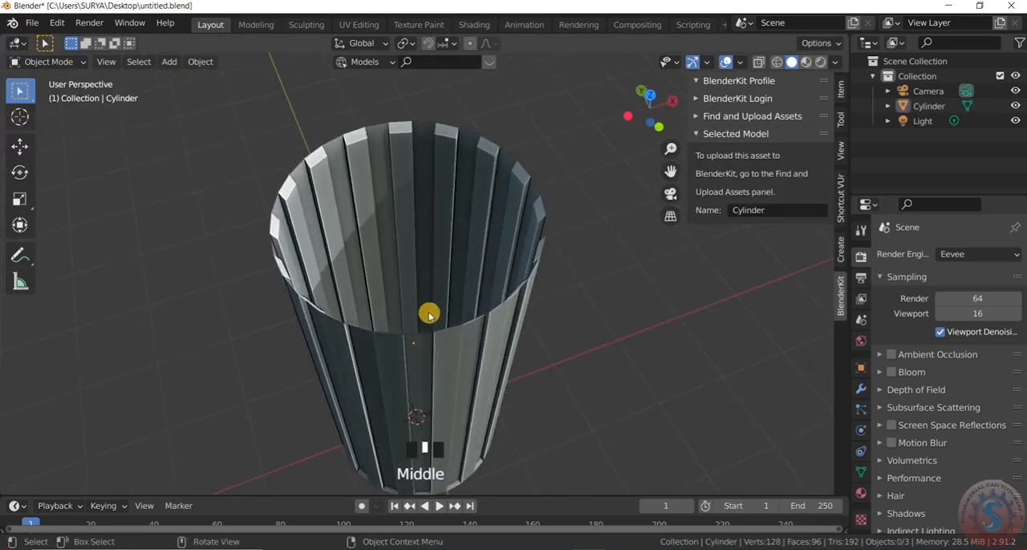
pyautogui.scroll(2, 433, 304)
pyautogui.moveTo(436, 291); pyautogui.dragTo(463, 166, button='middle')
pyautogui.click(463, 251)
pyautogui.rightClick(463, 251)
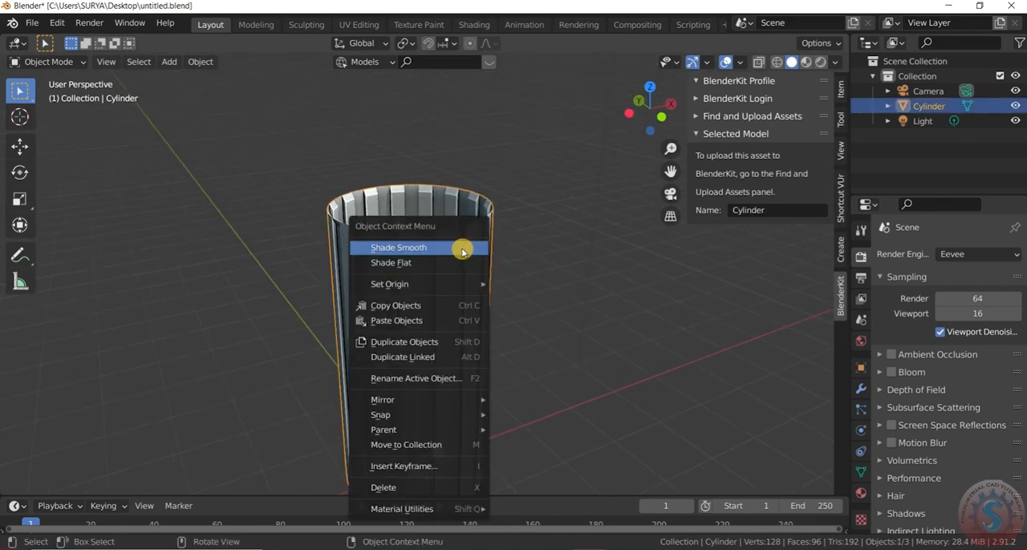
pyautogui.click(462, 248)
# Enable Auto Smooth for the ribbed cylinder's normals
pyautogui.click(863, 494)
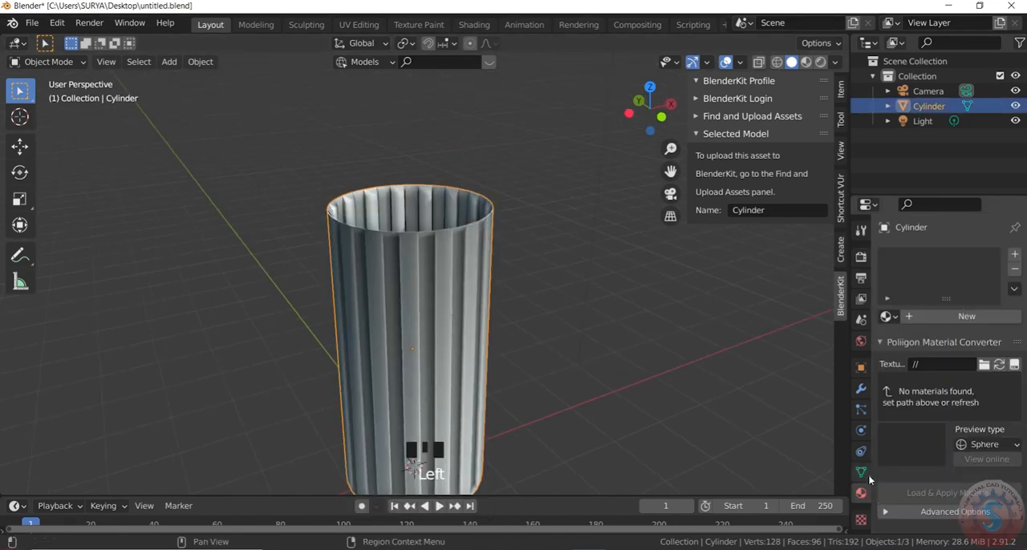
pyautogui.click(861, 473)
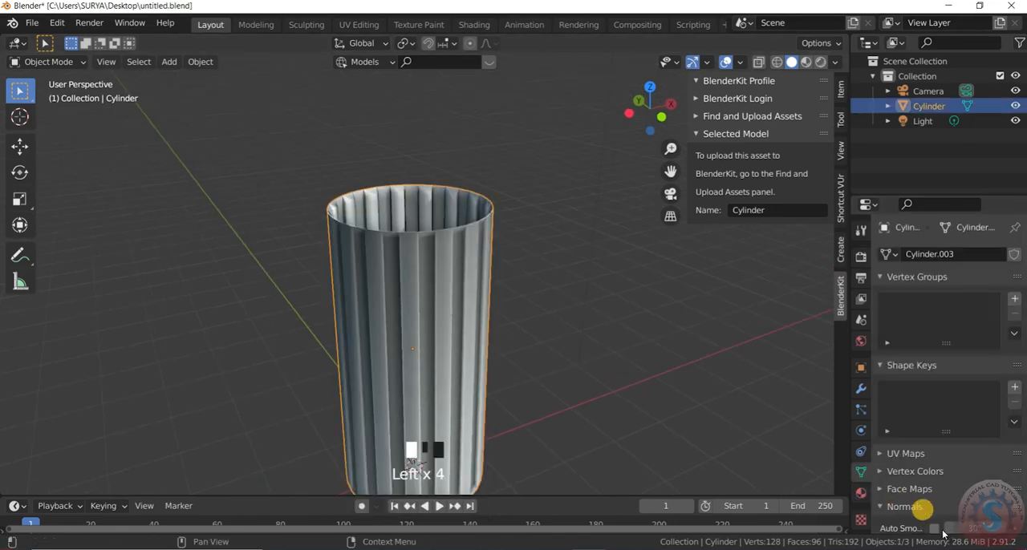
pyautogui.scroll(-4, 935, 482)
pyautogui.click(934, 450)
pyautogui.click(537, 271)
pyautogui.scroll(-2, 506, 213)
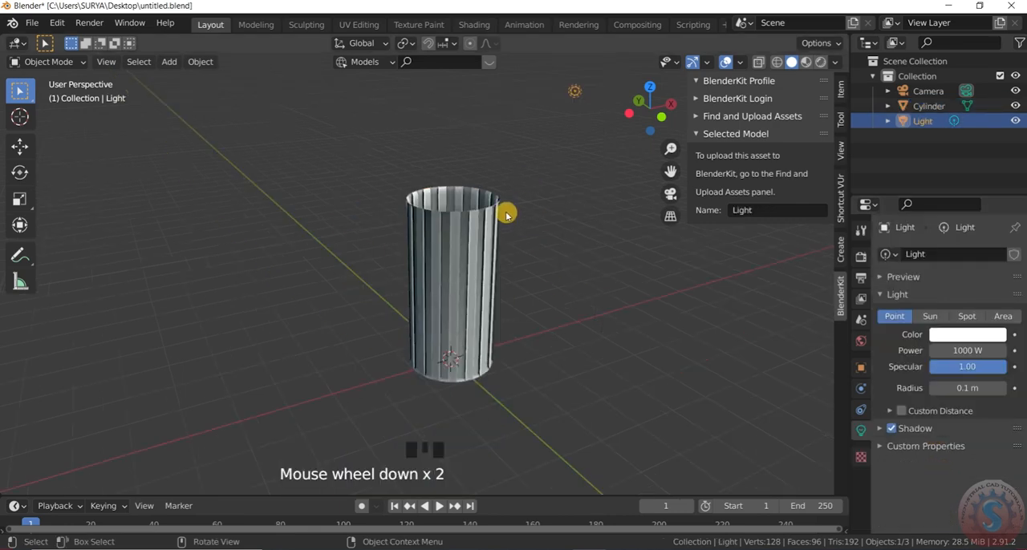
pyautogui.click(504, 215)
pyautogui.scroll(2, 496, 188)
# Clear the selection and save the file
pyautogui.click(513, 159)
pyautogui.scroll(-1, 514, 163)
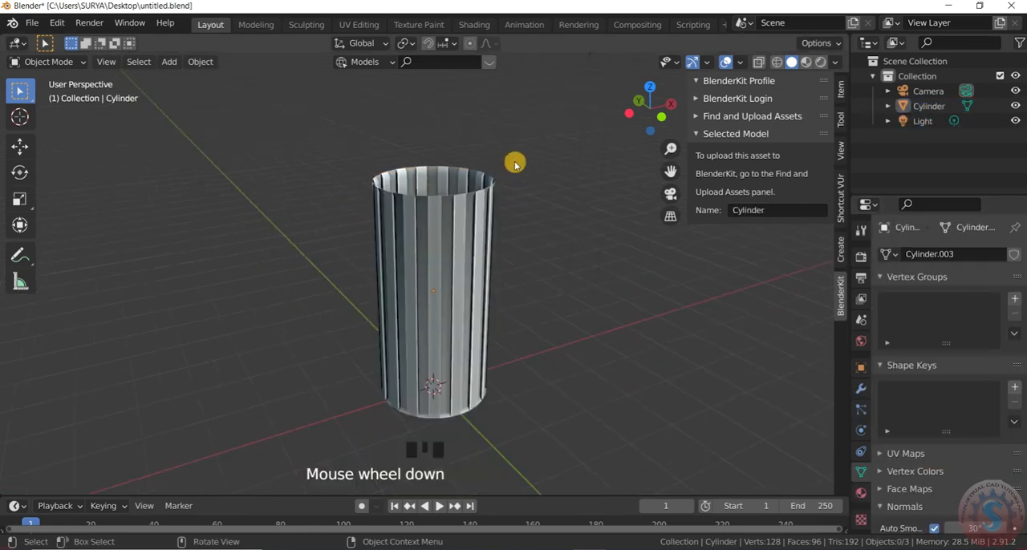
pyautogui.click(32, 22)
pyautogui.click(59, 120)
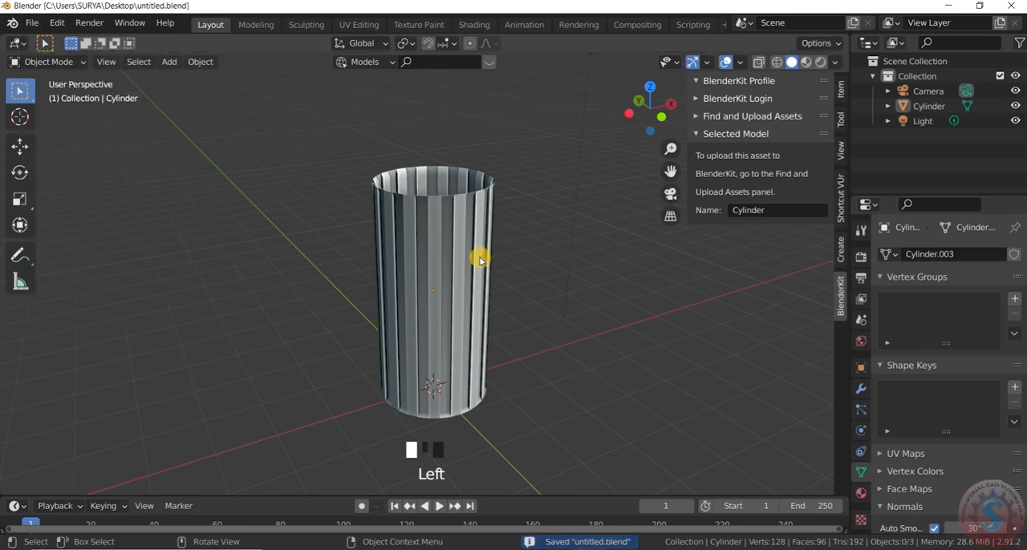
# Review which Add Mesh add-ons are enabled in the Preferences, including Extra Objects
pyautogui.hotkey('shift', 'a')
pyautogui.moveTo(479, 250)
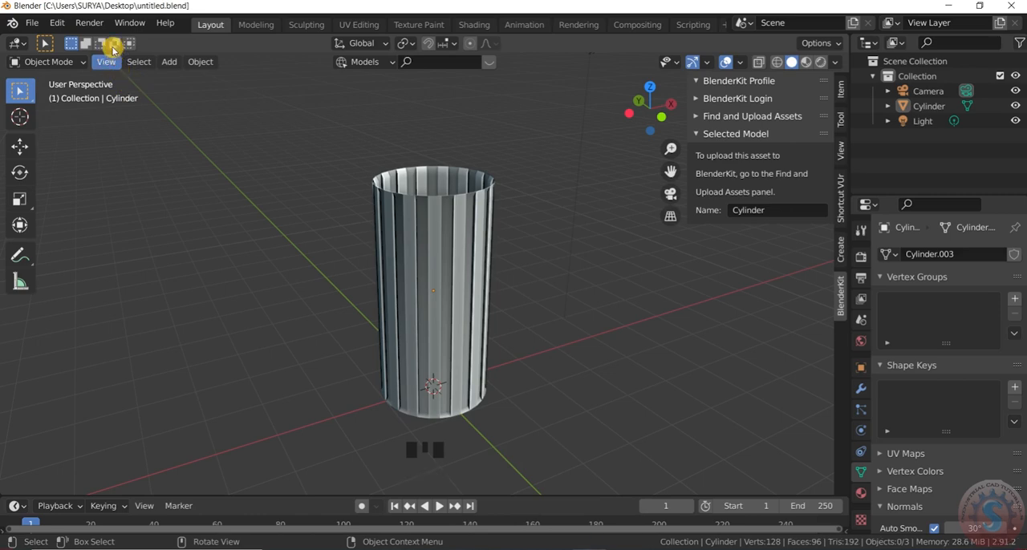
pyautogui.click(56, 22)
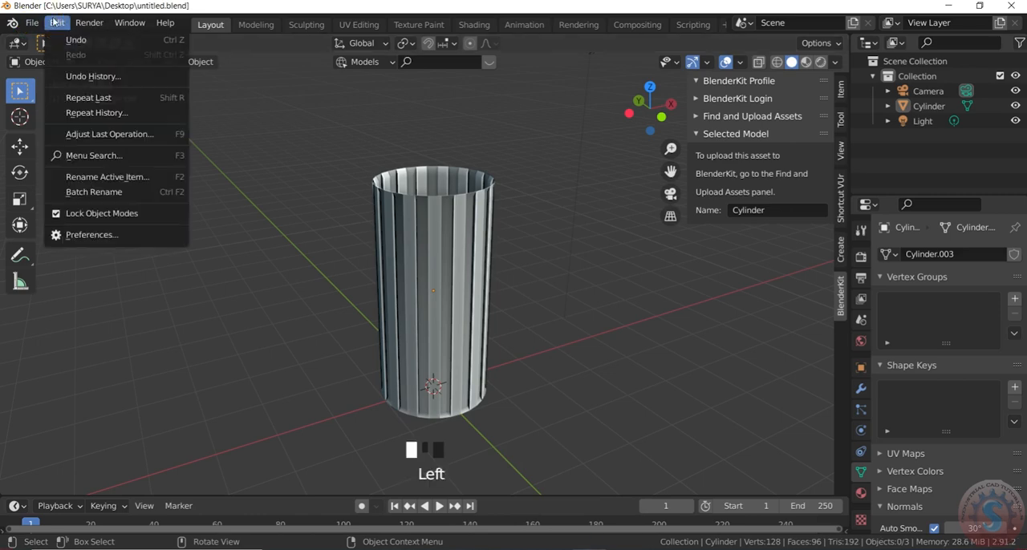
pyautogui.click(97, 236)
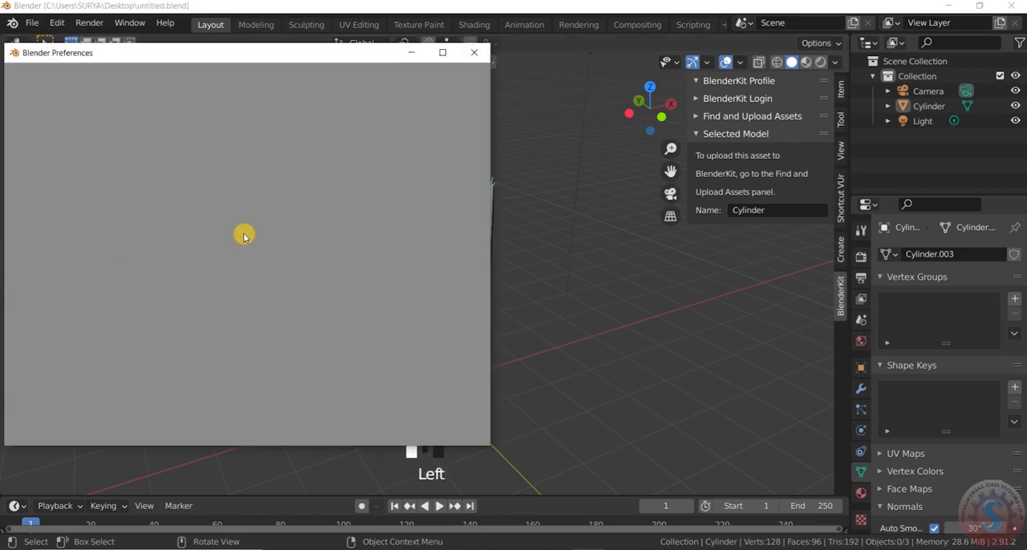
pyautogui.scroll(-5, 255, 233)
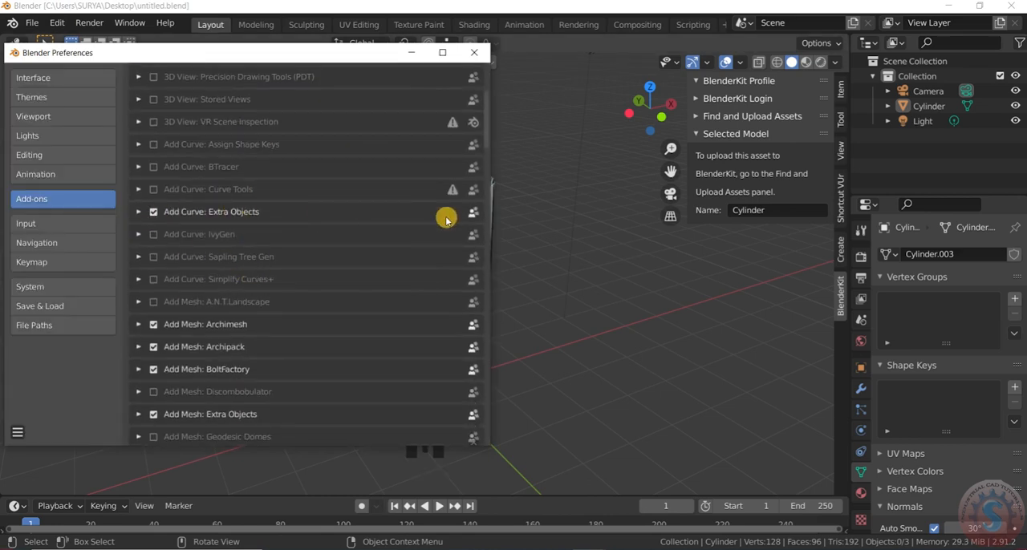
pyautogui.scroll(-2, 305, 279)
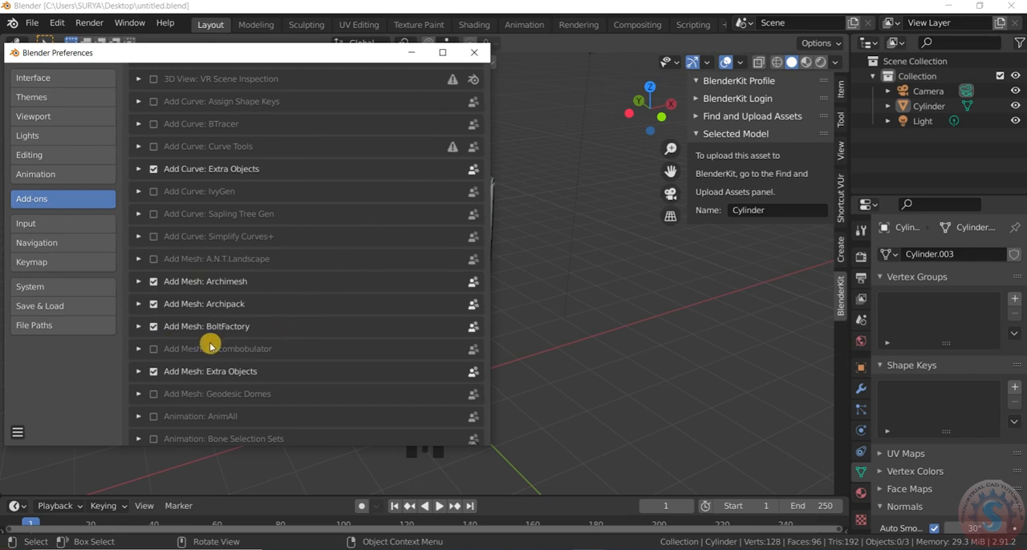
pyautogui.scroll(-3, 233, 343)
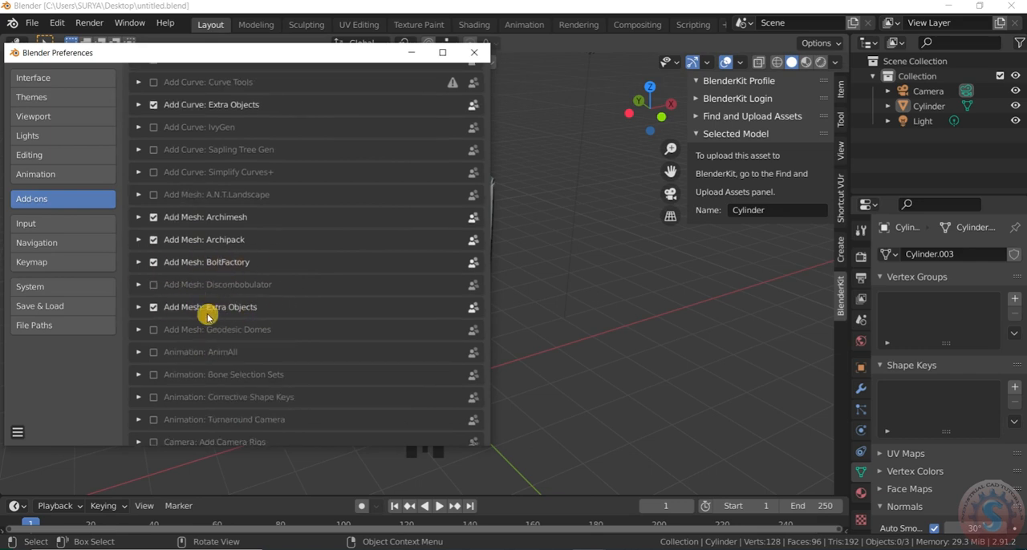
pyautogui.scroll(6, 256, 314)
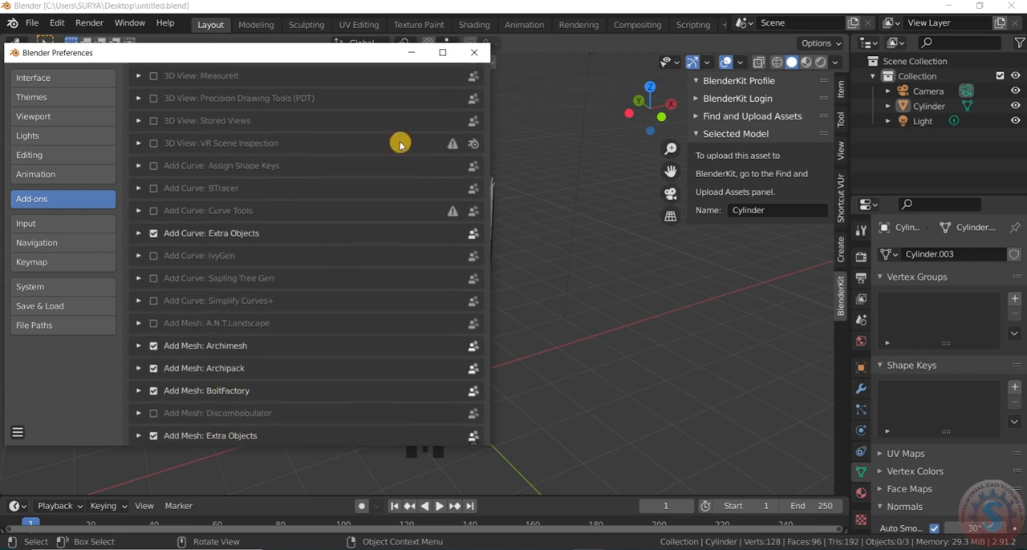
pyautogui.click(474, 53)
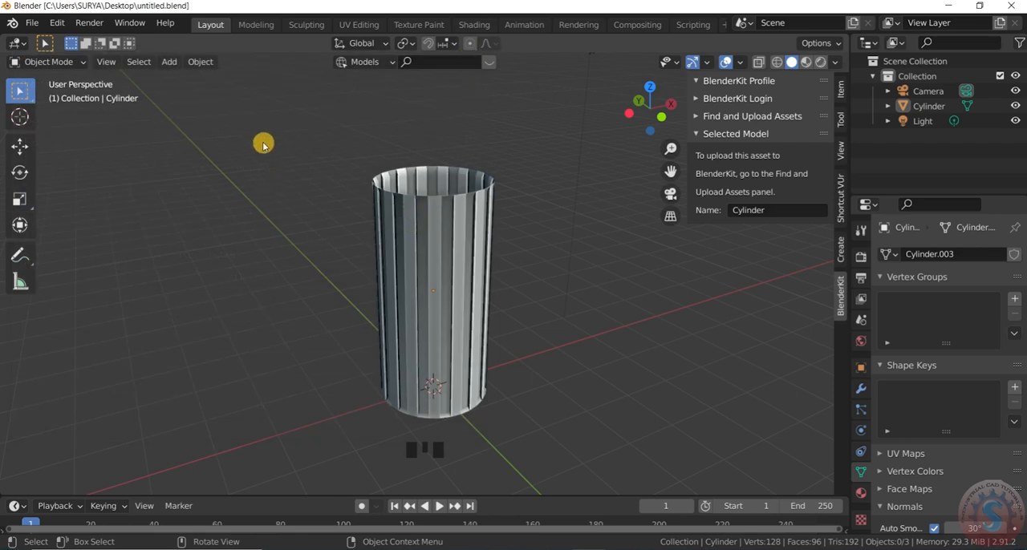
# Add a worm gear mesh at the world origin, over the ribbed cylinder
pyautogui.hotkey('shift', 'a')
pyautogui.moveTo(230, 106)
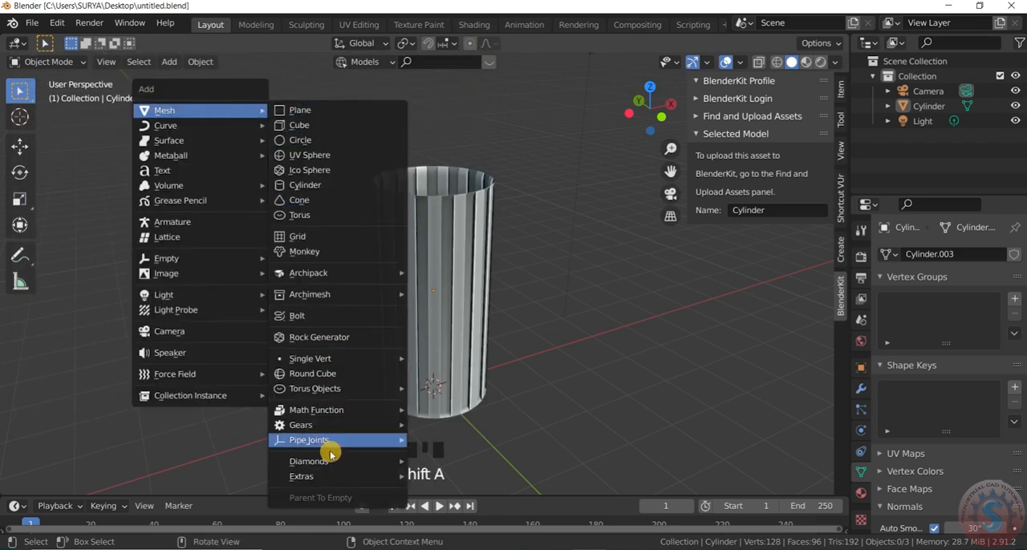
pyautogui.moveTo(336, 425)
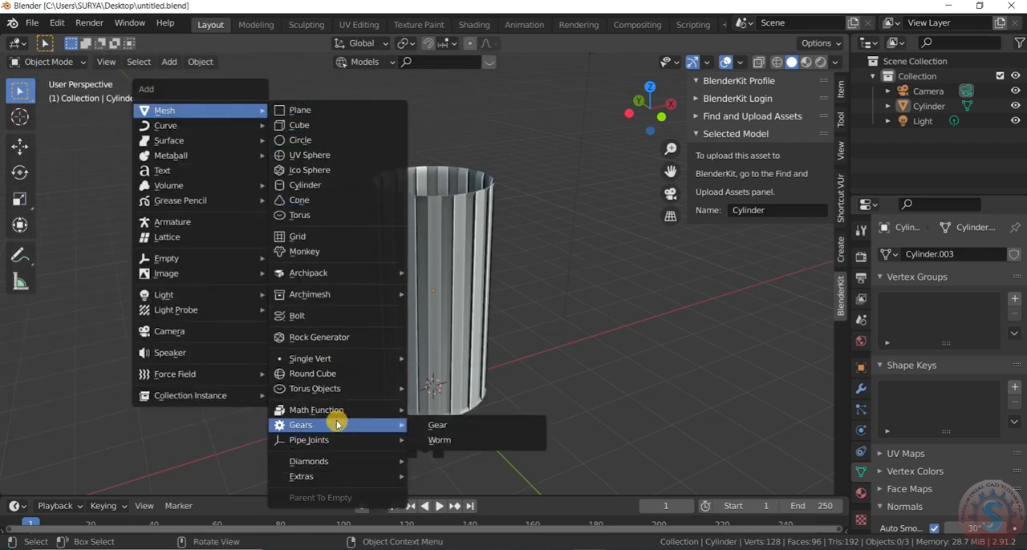
pyautogui.click(466, 441)
pyautogui.scroll(-3, 504, 377)
pyautogui.scroll(2, 507, 257)
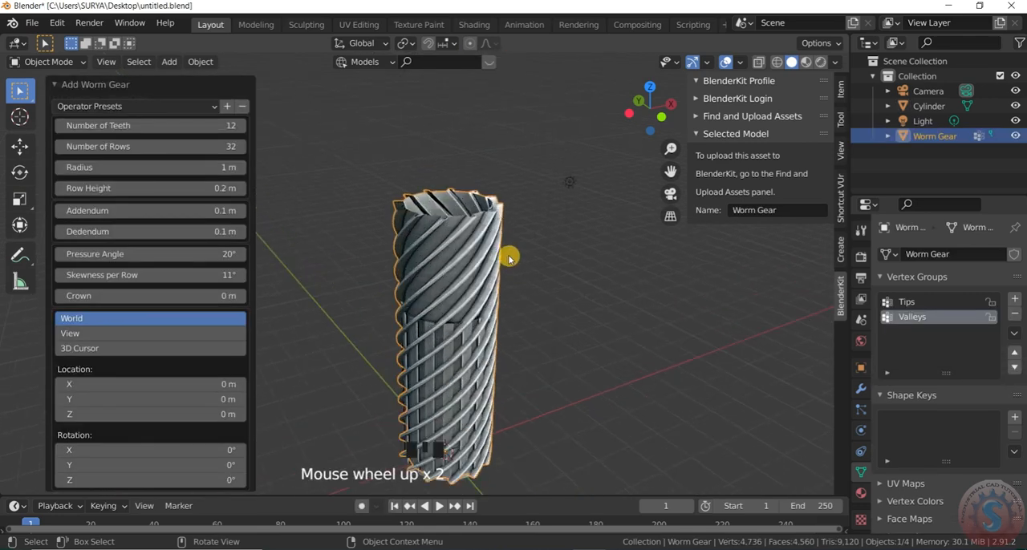
pyautogui.scroll(5, 477, 224)
pyautogui.scroll(-1, 477, 217)
pyautogui.scroll(-1, 478, 233)
pyautogui.click(496, 268)
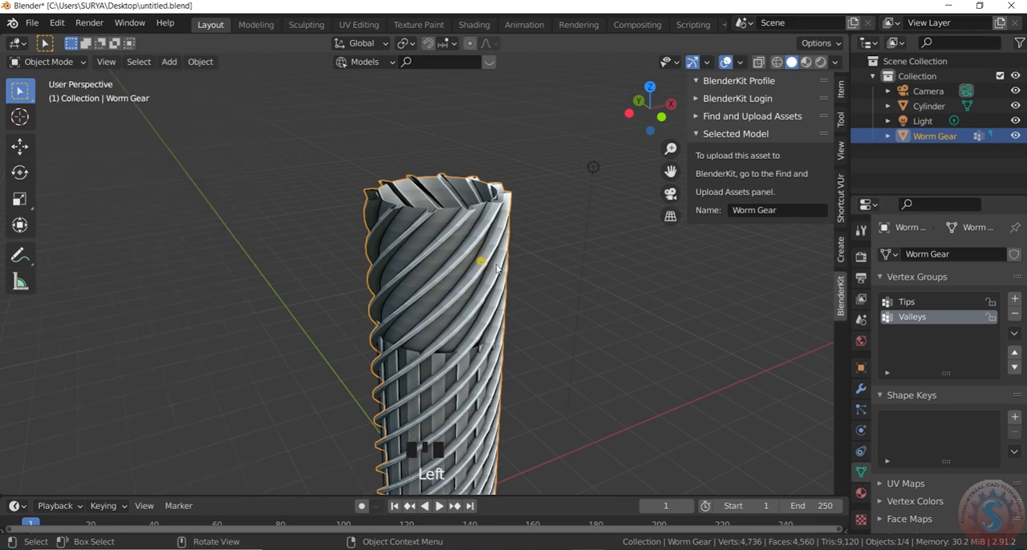
# Try resizing the worm gear and move it about 5.29 m up along Z, above the cylinder
pyautogui.press('s')
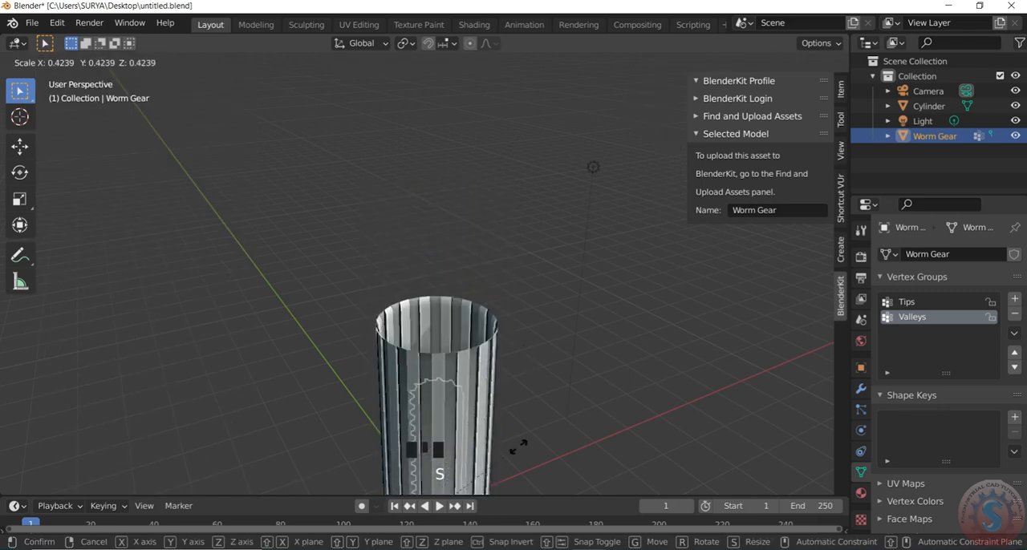
pyautogui.click(505, 201)
pyautogui.scroll(-2, 517, 186)
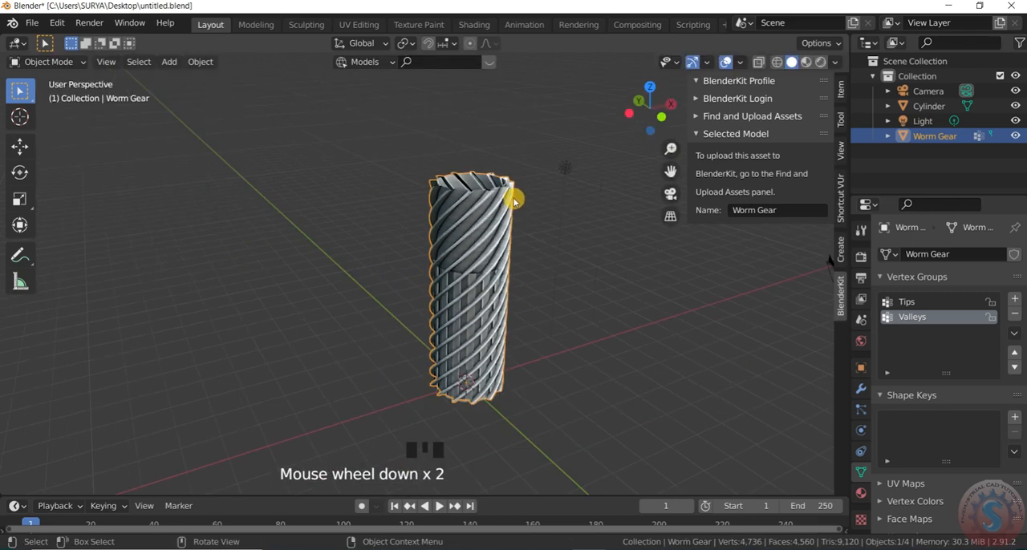
pyautogui.scroll(-1, 503, 255)
pyautogui.press('g')
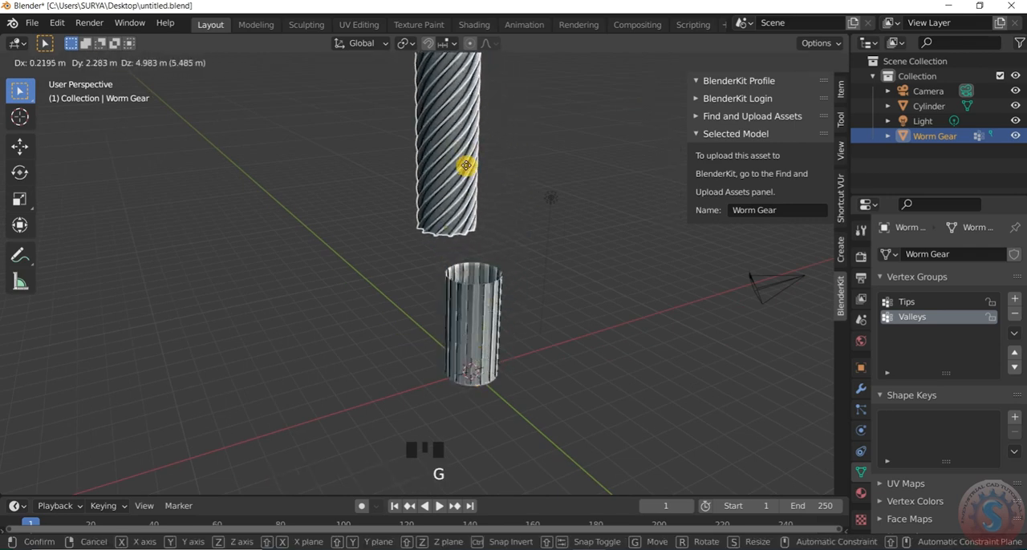
pyautogui.press('z')
pyautogui.click(470, 165)
pyautogui.scroll(4, 483, 174)
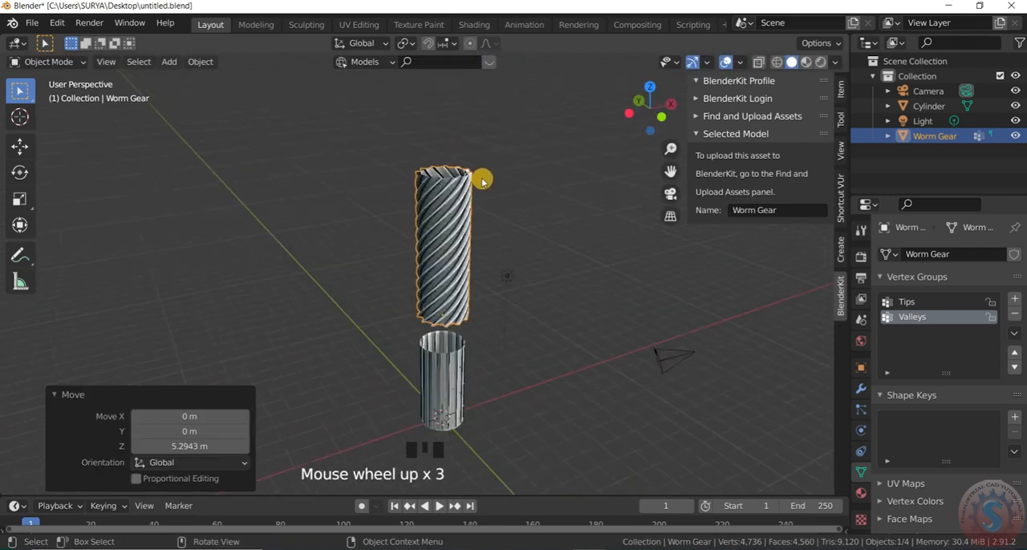
# Scale the worm gear down along Z into a short ring at the cylinder's upper end and clear the selection
pyautogui.press('s')
pyautogui.press('z')
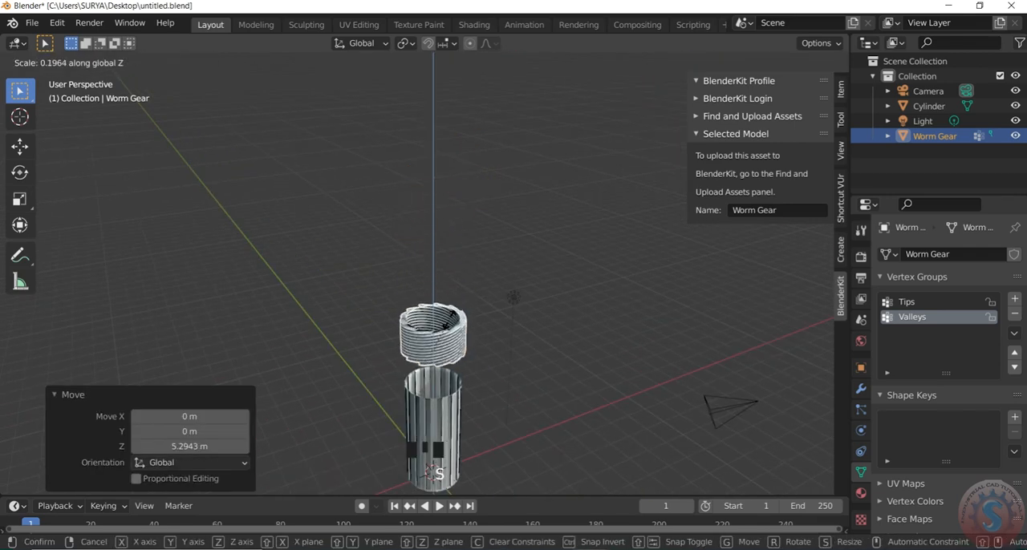
pyautogui.click(454, 330)
pyautogui.scroll(4, 459, 360)
pyautogui.click(513, 349)
pyautogui.scroll(-2, 417, 292)
pyautogui.moveTo(417, 291); pyautogui.dragTo(446, 239, button='middle')
pyautogui.scroll(-4, 449, 293)
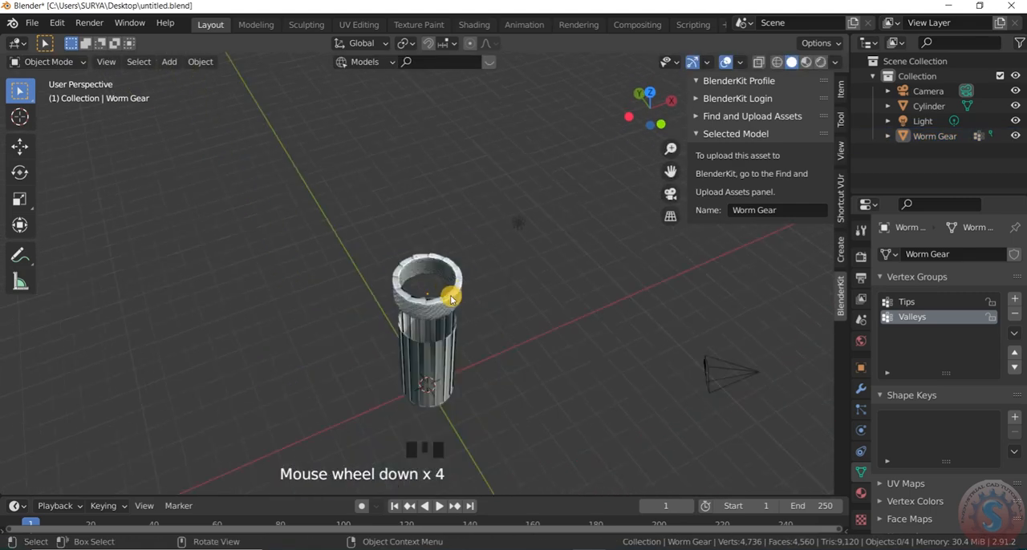
# Delete the flattened worm gear from the scene
pyautogui.click(451, 297)
pyautogui.scroll(2, 454, 307)
pyautogui.press('x')
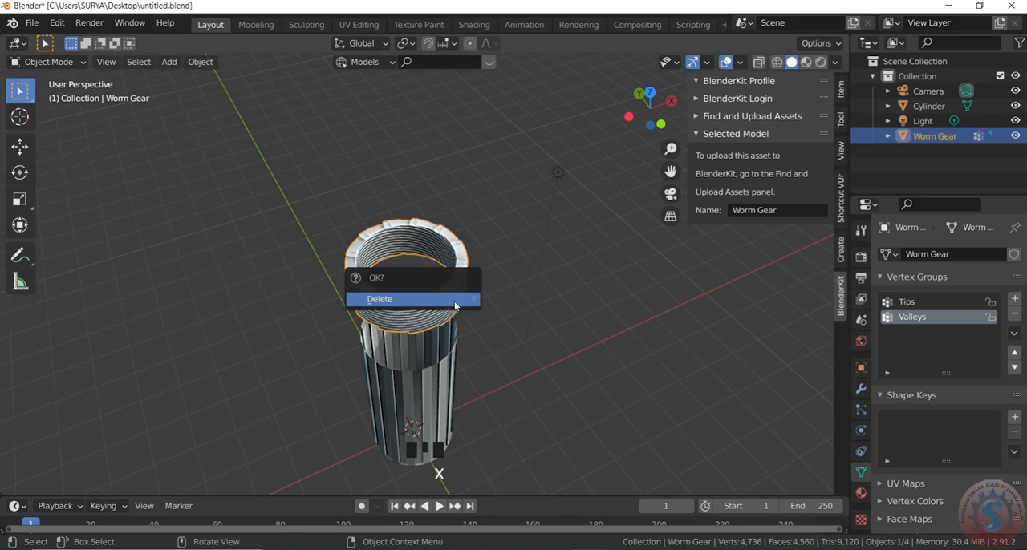
pyautogui.click(454, 301)
# Add a gear mesh from the Gears add-on objects at the base of the ribbed cylinder
pyautogui.hotkey('shift', 'a')
pyautogui.moveTo(309, 198)
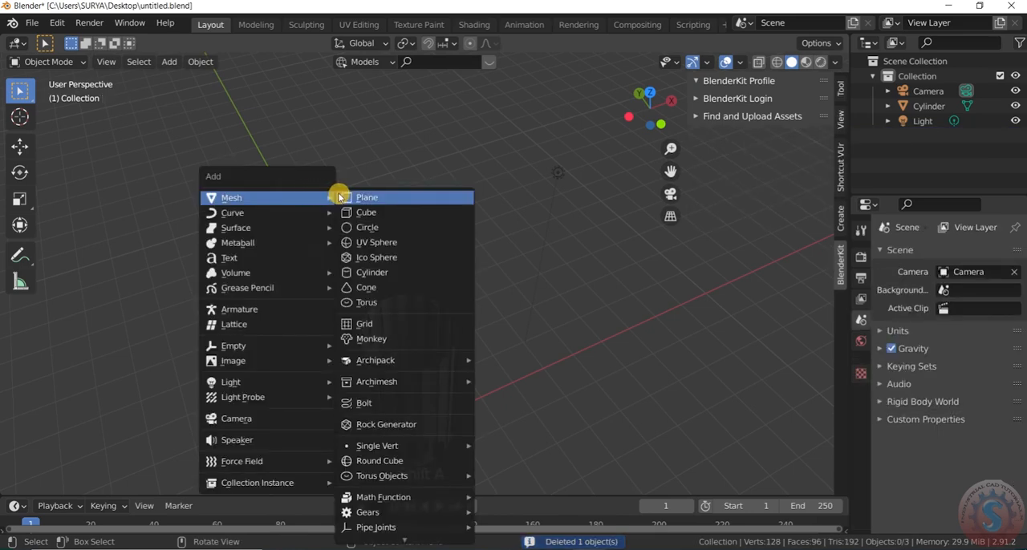
pyautogui.moveTo(392, 513)
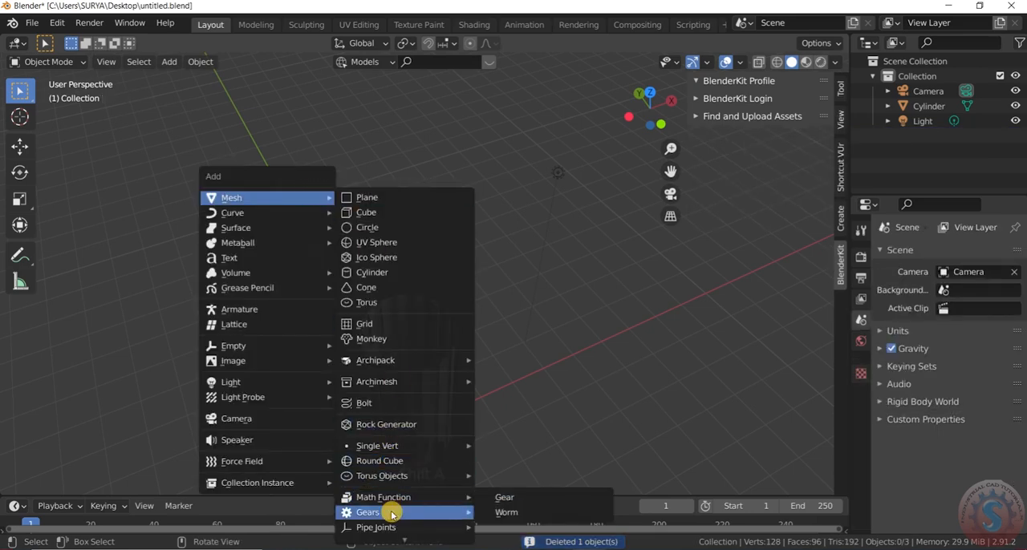
pyautogui.click(505, 498)
pyautogui.scroll(-3, 499, 328)
pyautogui.moveTo(500, 328); pyautogui.dragTo(490, 284, button='middle')
pyautogui.scroll(2, 490, 284)
# Scale the gear up uniformly until it surrounds the cylinder's base with some clearance, and clear the selection
pyautogui.click(449, 351)
pyautogui.click(450, 347)
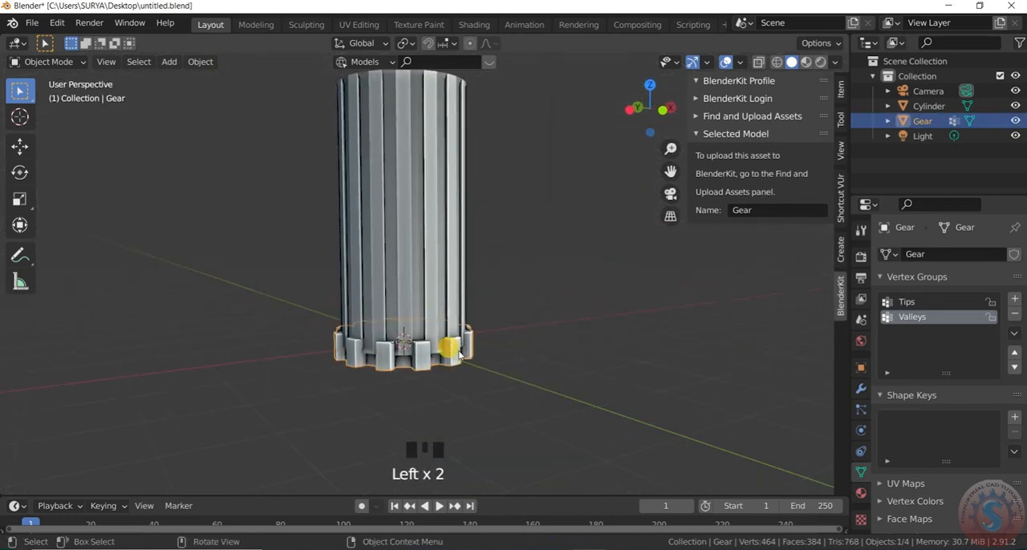
pyautogui.scroll(2, 460, 354)
pyautogui.press('s')
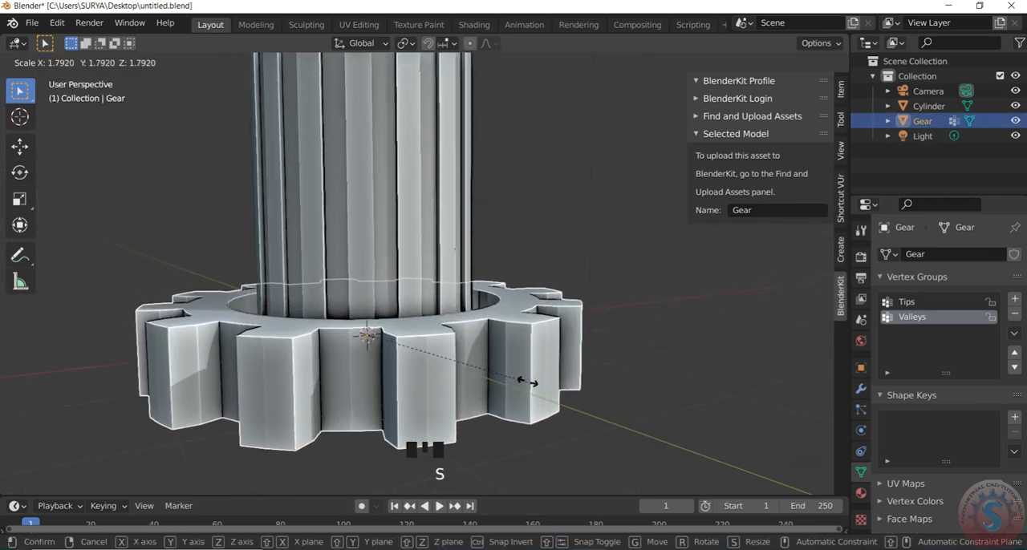
pyautogui.click(535, 397)
pyautogui.click(536, 354)
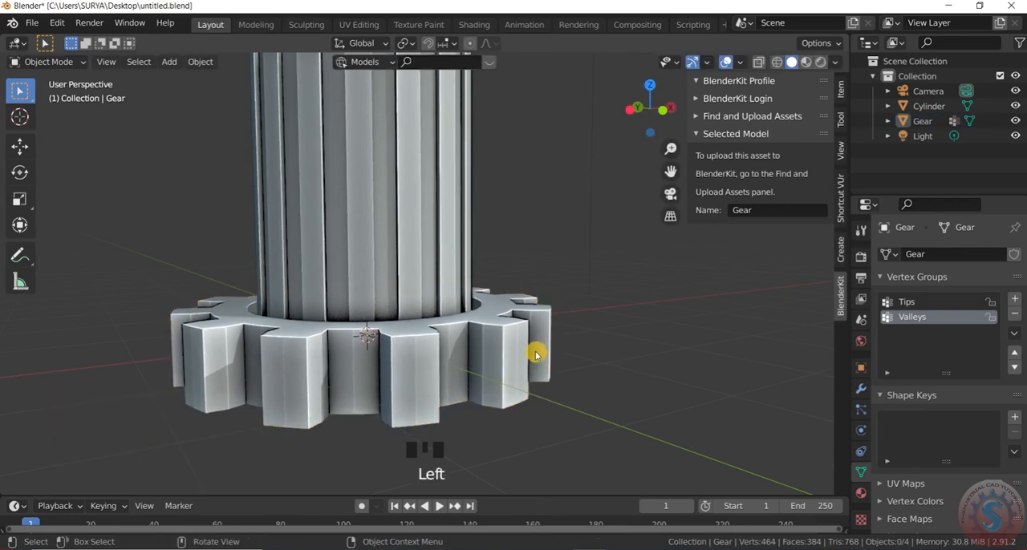
pyautogui.scroll(2, 536, 353)
pyautogui.moveTo(513, 298)
pyautogui.mouseDown(button='middle')
pyautogui.moveTo(522, 197)
pyautogui.moveTo(522, 324)
pyautogui.moveTo(520, 282)
pyautogui.moveTo(512, 314)
pyautogui.mouseUp(button='middle')
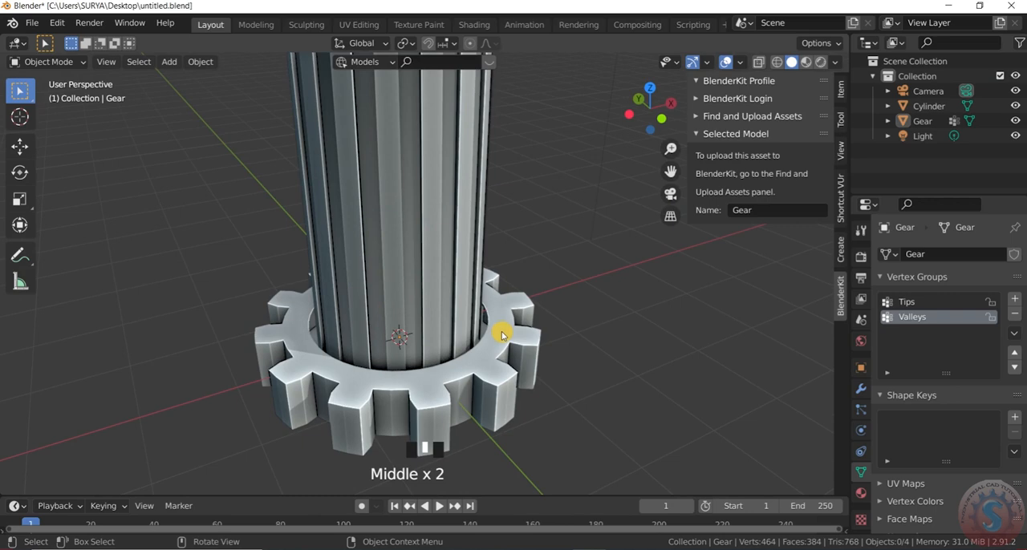
# In top view, scale the gear uniformly to about 0.93 so its inner ring fits closely around the cylinder
pyautogui.press('KP_3')
pyautogui.press('KP_7')
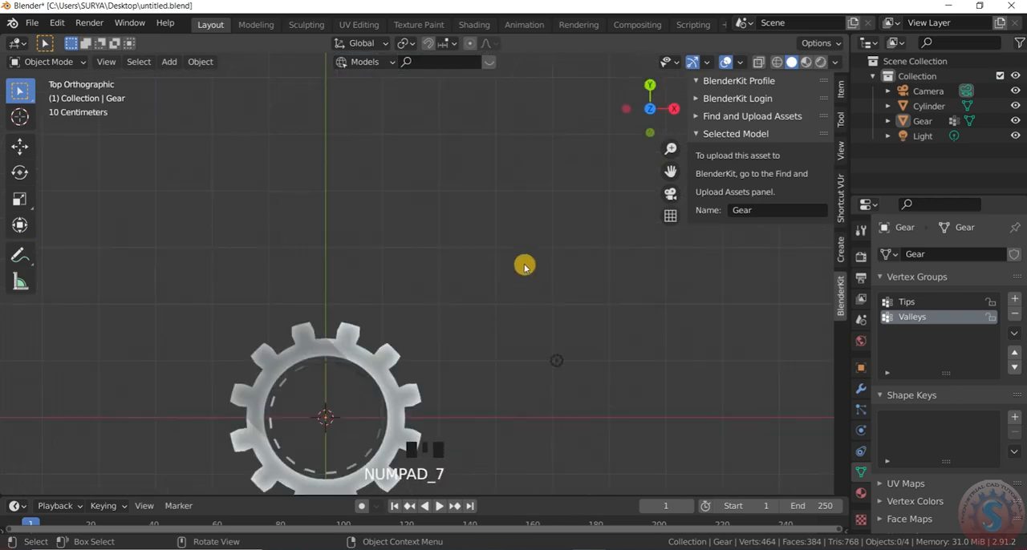
pyautogui.scroll(9, 419, 342)
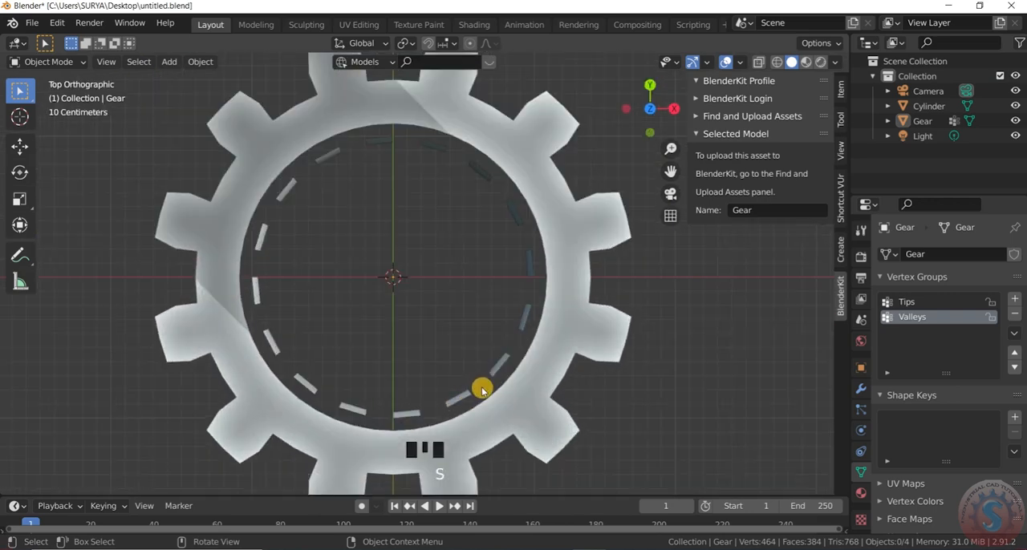
pyautogui.click(549, 379)
pyautogui.scroll(-1, 550, 374)
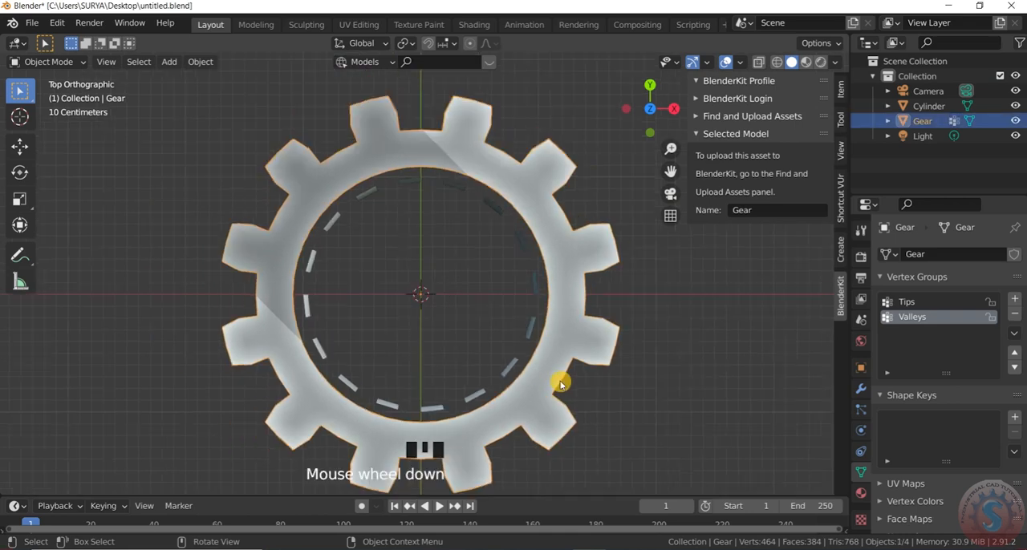
pyautogui.press('s')
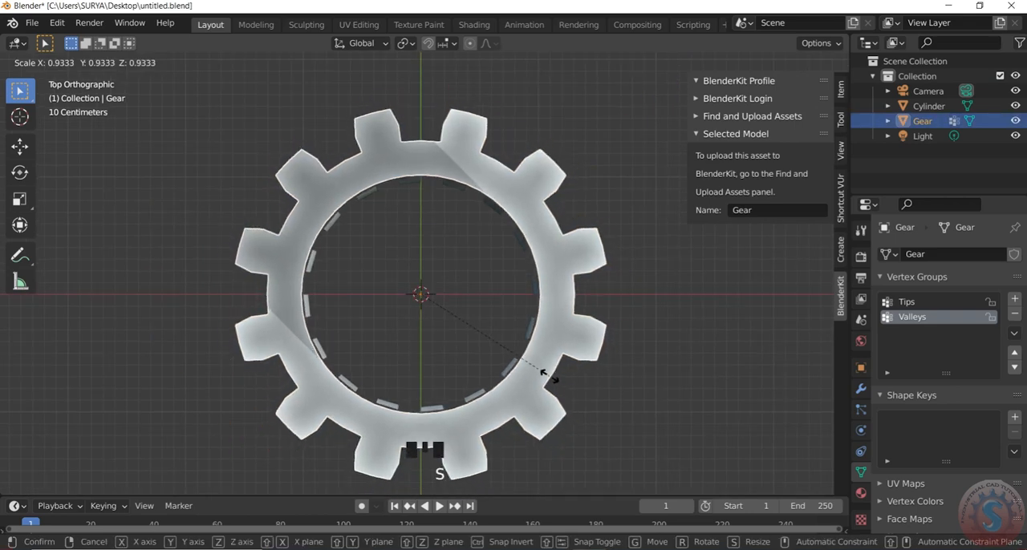
pyautogui.click(547, 374)
pyautogui.click(405, 281)
# Select the gear at the cylinder's base and scale it along Z to adjust its thickness
pyautogui.scroll(-1, 405, 281)
pyautogui.scroll(-2, 405, 281)
pyautogui.scroll(1, 405, 289)
pyautogui.moveTo(405, 288); pyautogui.dragTo(424, 232, button='middle')
pyautogui.scroll(-4, 440, 190)
pyautogui.moveTo(441, 190); pyautogui.dragTo(435, 255, button='middle')
pyautogui.scroll(4, 451, 243)
pyautogui.scroll(1, 465, 305)
pyautogui.scroll(-2, 456, 316)
pyautogui.click(459, 301)
pyautogui.scroll(2, 459, 301)
pyautogui.press('s')
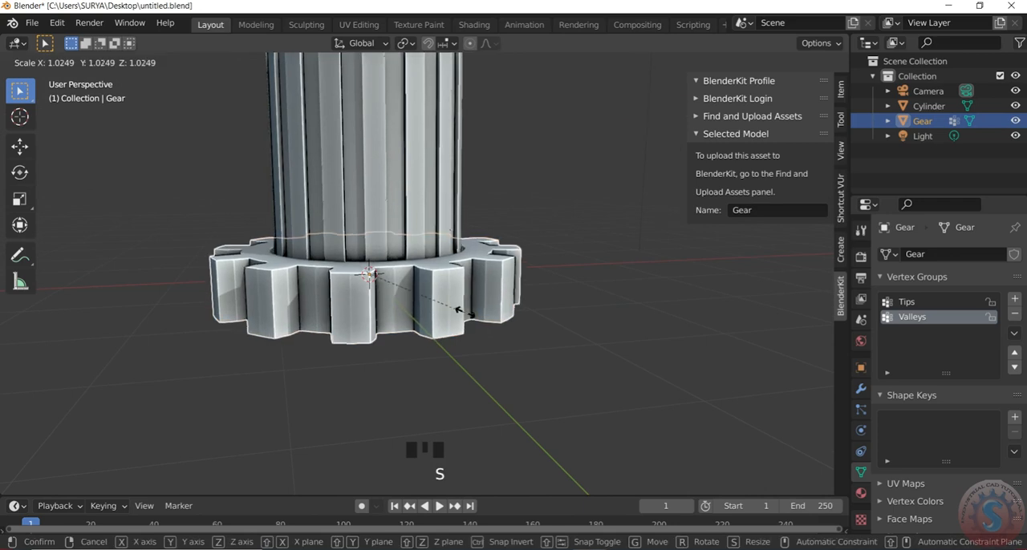
pyautogui.press('z')
pyautogui.click(461, 331)
# Move the gear slightly up along Z so it sits around the cylinder's lower end
pyautogui.press('g')
pyautogui.press('z')
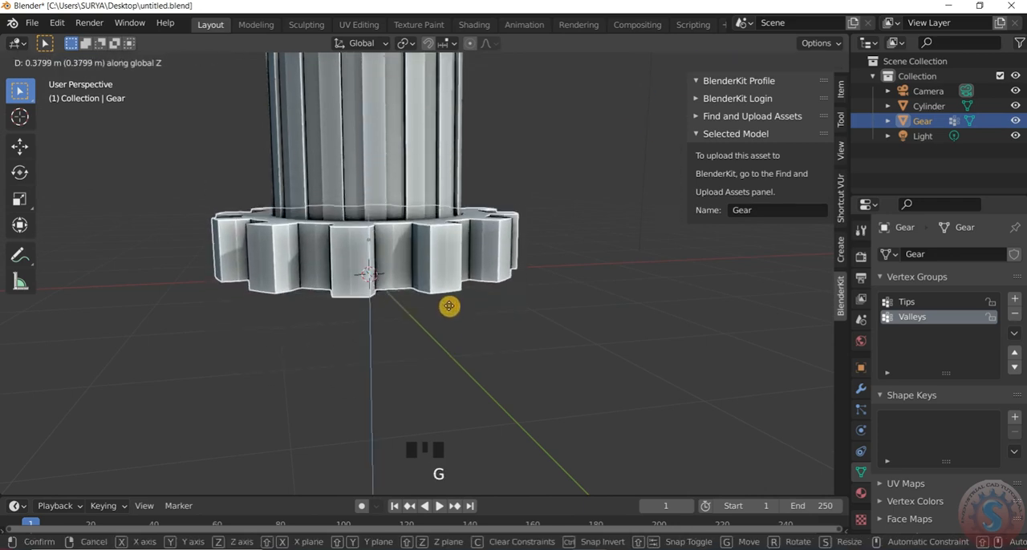
pyautogui.click(447, 313)
pyautogui.scroll(-5, 454, 344)
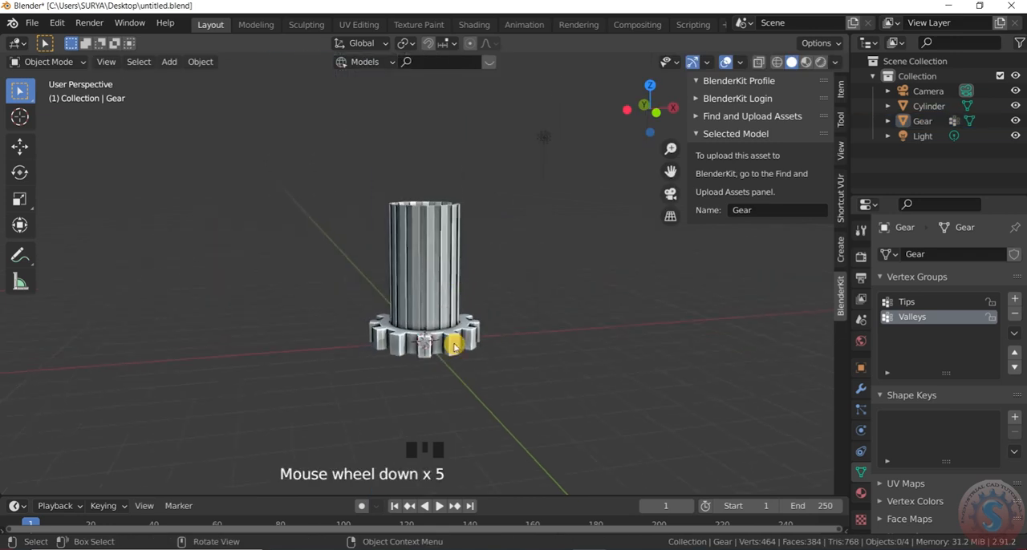
pyautogui.scroll(3, 470, 359)
# Duplicate the gear, move the copy up along Z to the cylinder's upper rim, and clear the selection
pyautogui.click(471, 369)
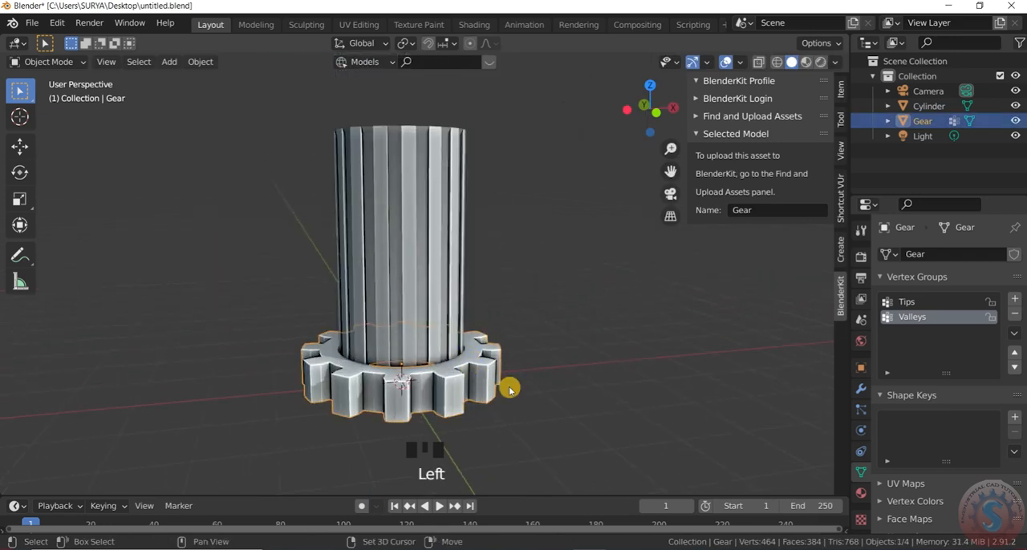
pyautogui.hotkey('shift', 'd')
pyautogui.press('z')
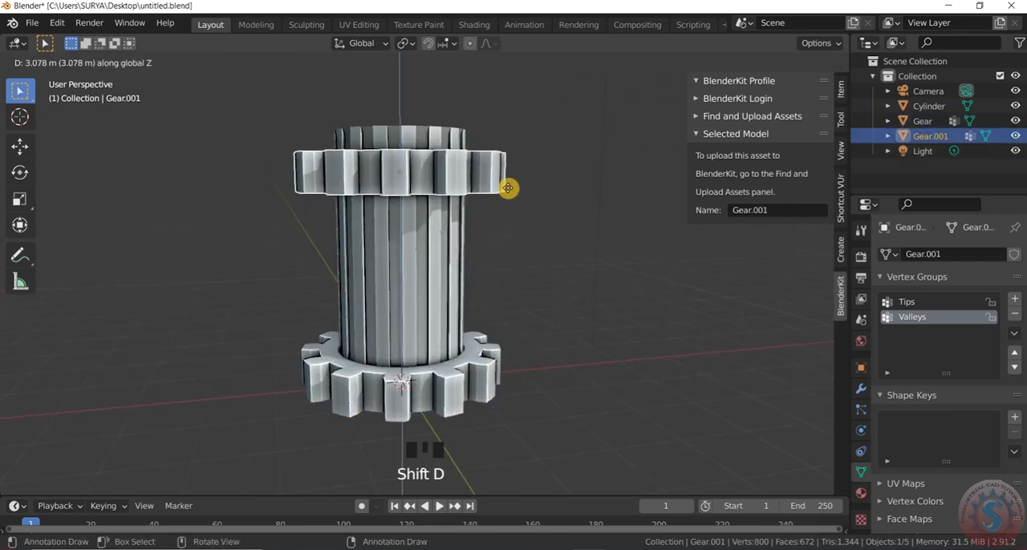
pyautogui.click(512, 172)
pyautogui.click(511, 210)
pyautogui.scroll(-1, 482, 259)
pyautogui.scroll(3, 492, 284)
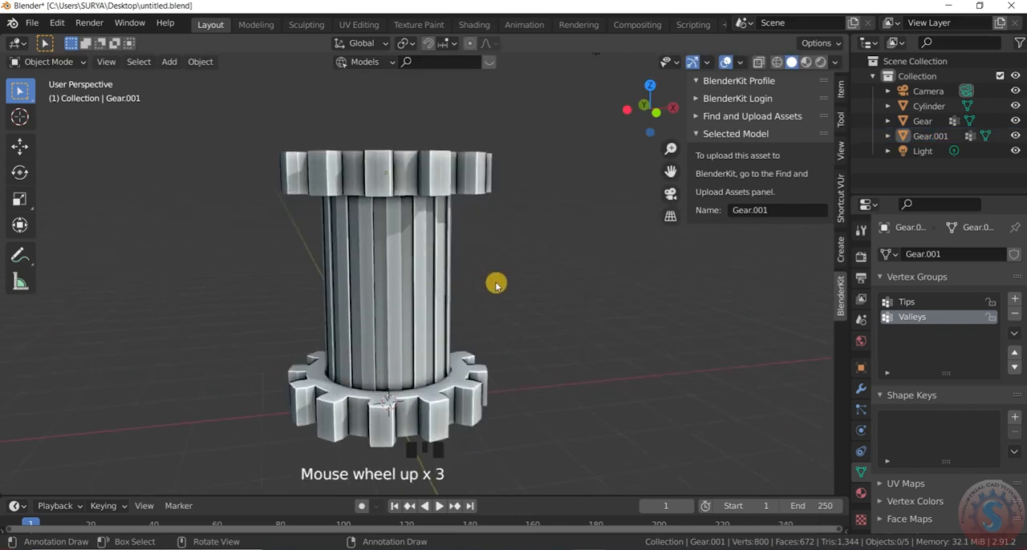
# Select the cylinder together with both gears, join them into a single object, and clear the selection
pyautogui.moveTo(492, 284); pyautogui.dragTo(488, 334, button='middle')
pyautogui.scroll(-4, 516, 249)
pyautogui.moveTo(515, 249); pyautogui.dragTo(500, 149, button='middle')
pyautogui.scroll(-3, 495, 197)
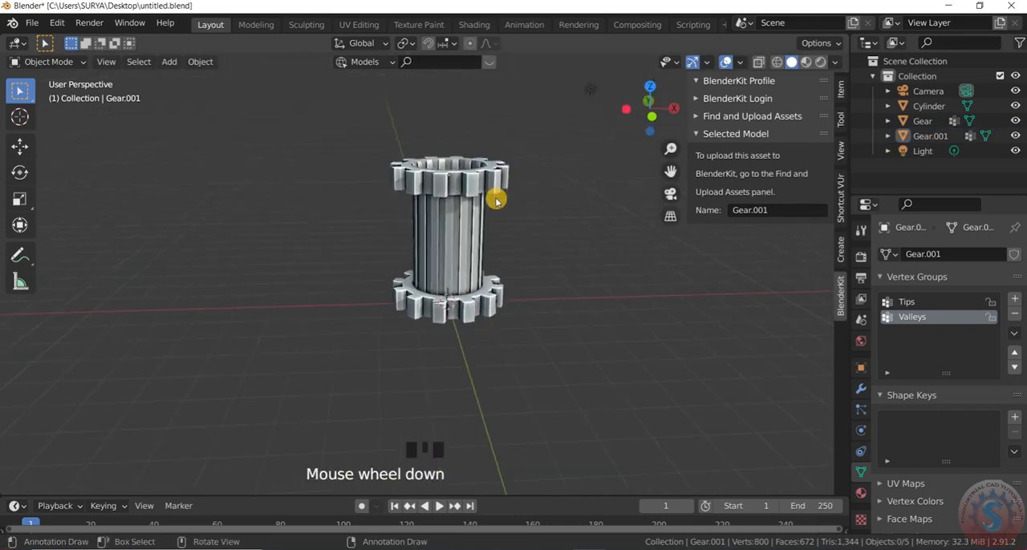
pyautogui.scroll(3, 534, 403)
pyautogui.moveTo(521, 372); pyautogui.dragTo(377, 147)
pyautogui.scroll(-2, 481, 231)
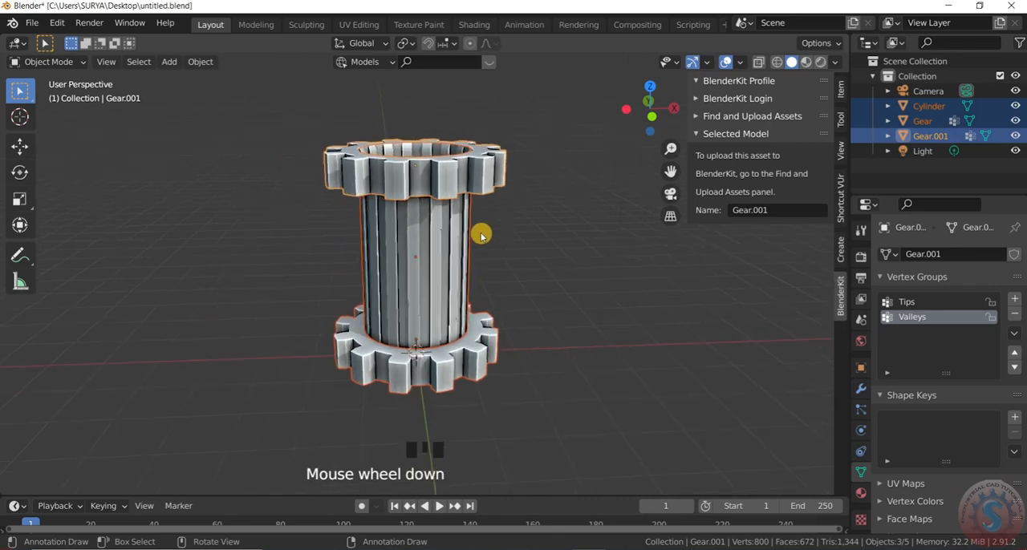
pyautogui.scroll(1, 520, 247)
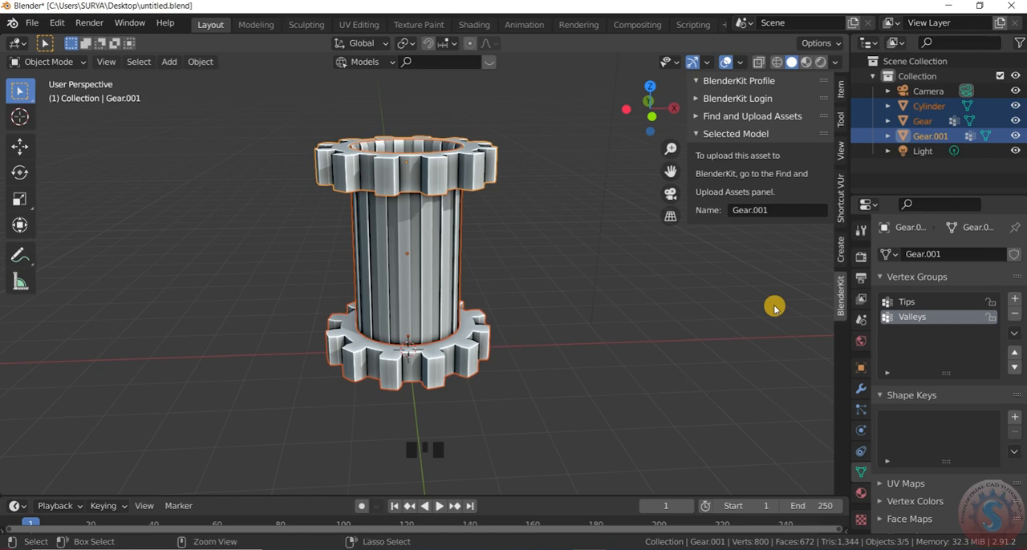
pyautogui.hotkey('ctrl', 'j')
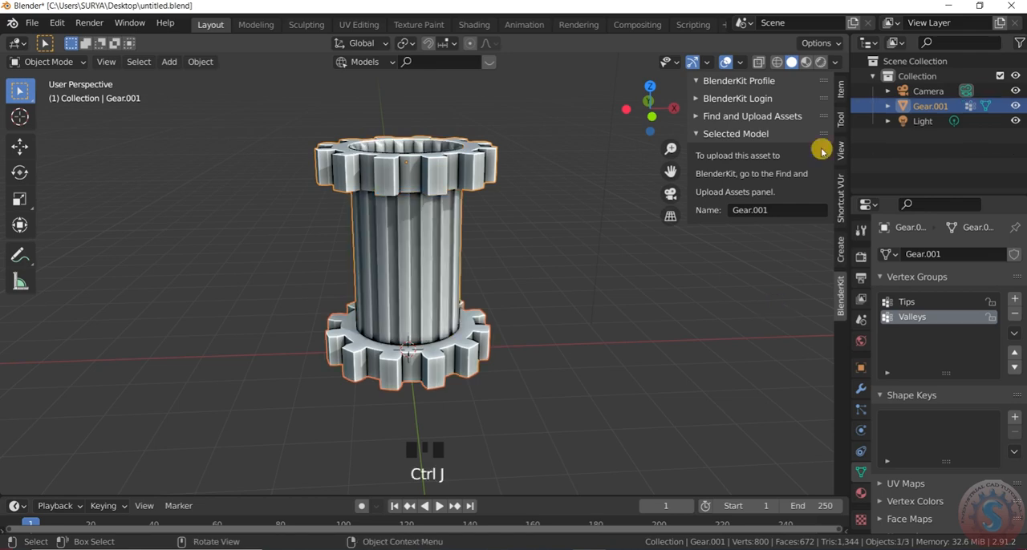
pyautogui.click(561, 273)
# Examine the joined gear-ended cylinder from below, from the side and up close, and select it
pyautogui.scroll(-2, 500, 222)
pyautogui.scroll(1, 459, 156)
pyautogui.moveTo(459, 156); pyautogui.dragTo(488, 155, button='middle')
pyautogui.scroll(-2, 431, 289)
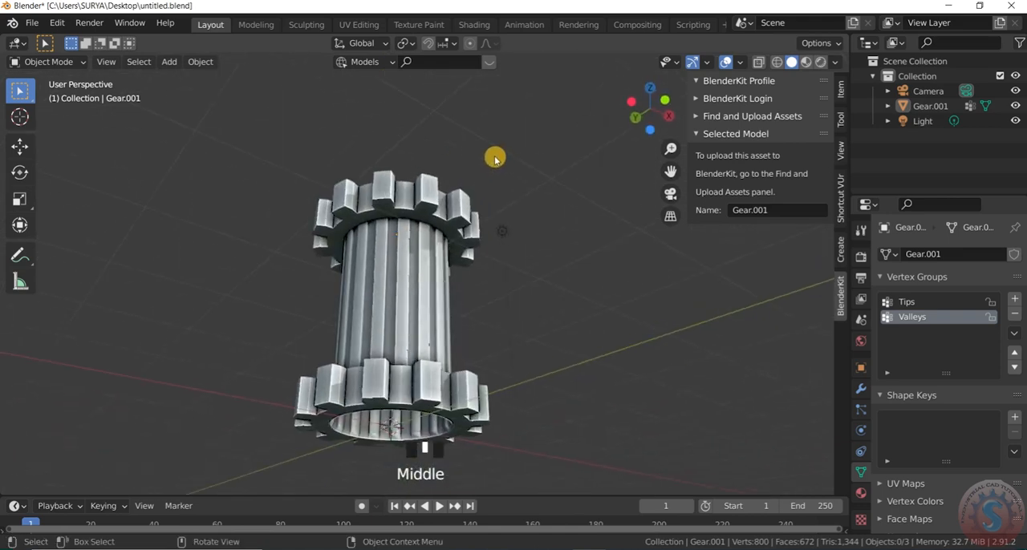
pyautogui.scroll(3, 461, 251)
pyautogui.moveTo(435, 275); pyautogui.dragTo(415, 293, button='middle')
pyautogui.scroll(-4, 415, 294)
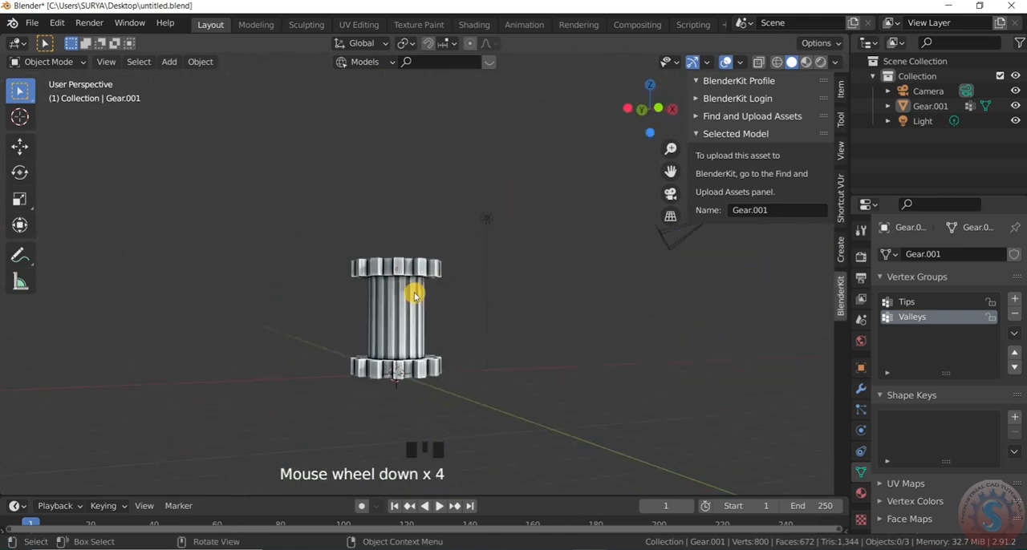
pyautogui.click(414, 292)
pyautogui.scroll(3, 435, 188)
pyautogui.scroll(-2, 426, 235)
pyautogui.moveTo(436, 188); pyautogui.dragTo(436, 287, button='middle')
pyautogui.scroll(2, 423, 329)
pyautogui.scroll(-1, 425, 297)
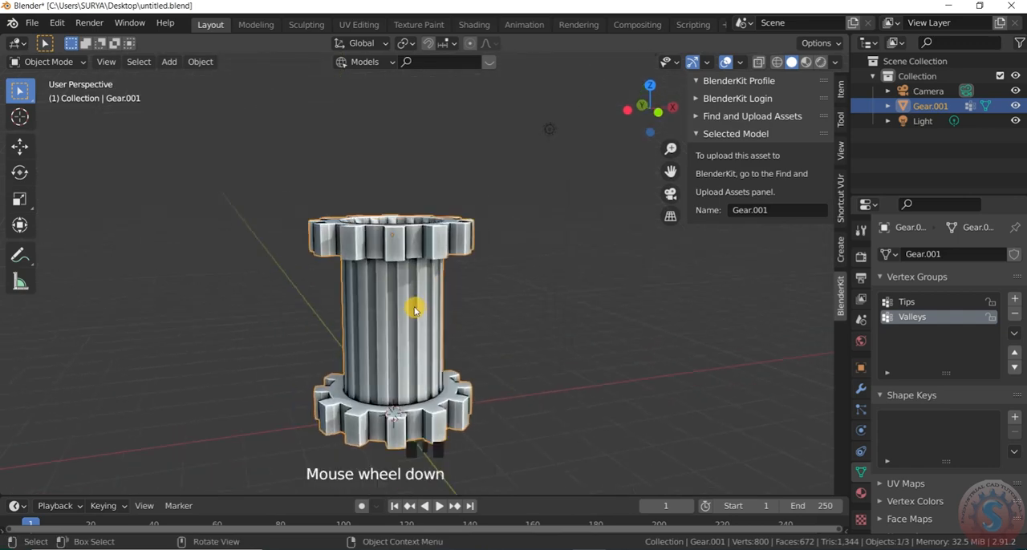
pyautogui.scroll(1, 413, 305)
pyautogui.scroll(-1, 420, 293)
pyautogui.scroll(1, 401, 417)
pyautogui.scroll(-3, 447, 283)
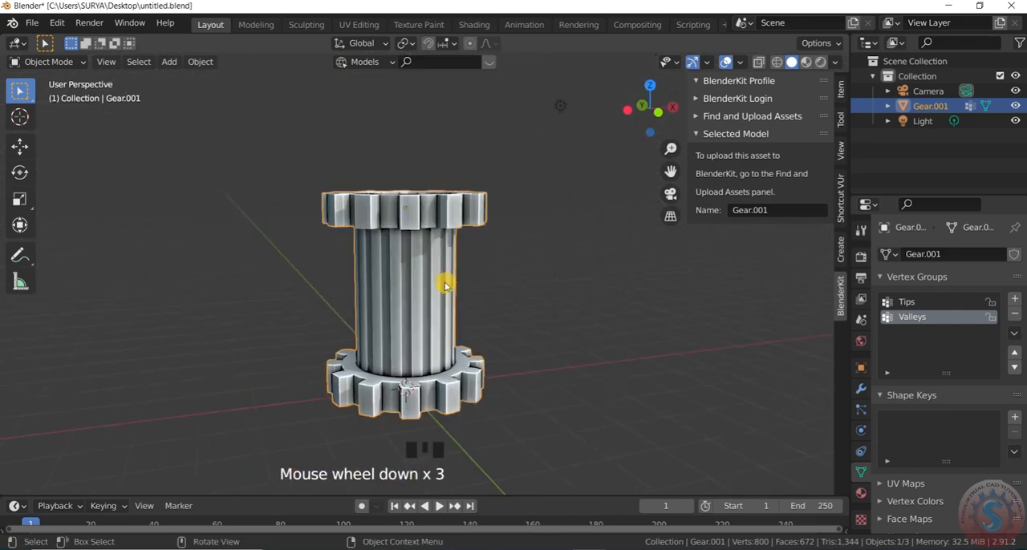
pyautogui.scroll(1, 417, 251)
# Start appending from another file and browse drive E to the mechanical Blender tutorials folder inside 05. BLENDER DESIGN GUIDE
pyautogui.click(33, 24)
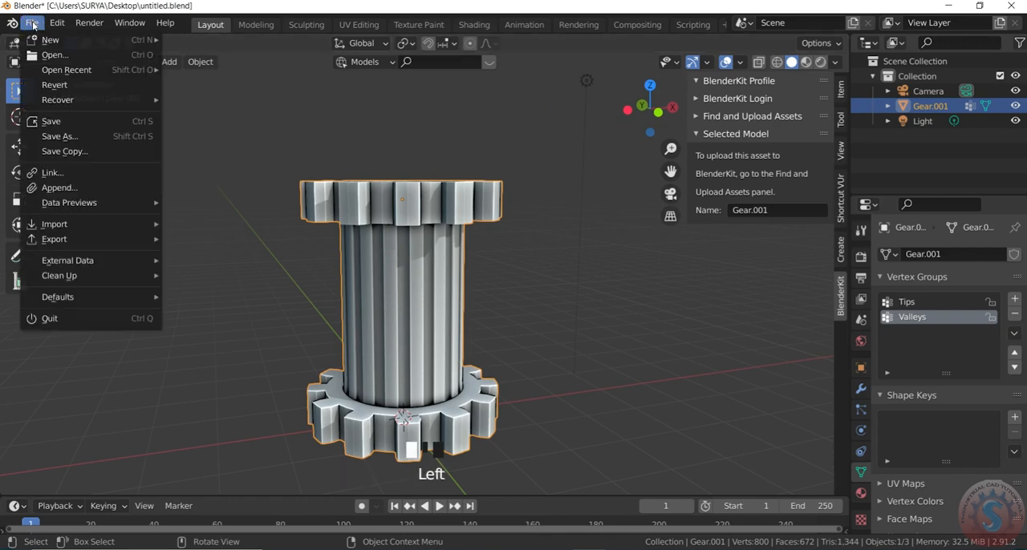
pyautogui.click(74, 188)
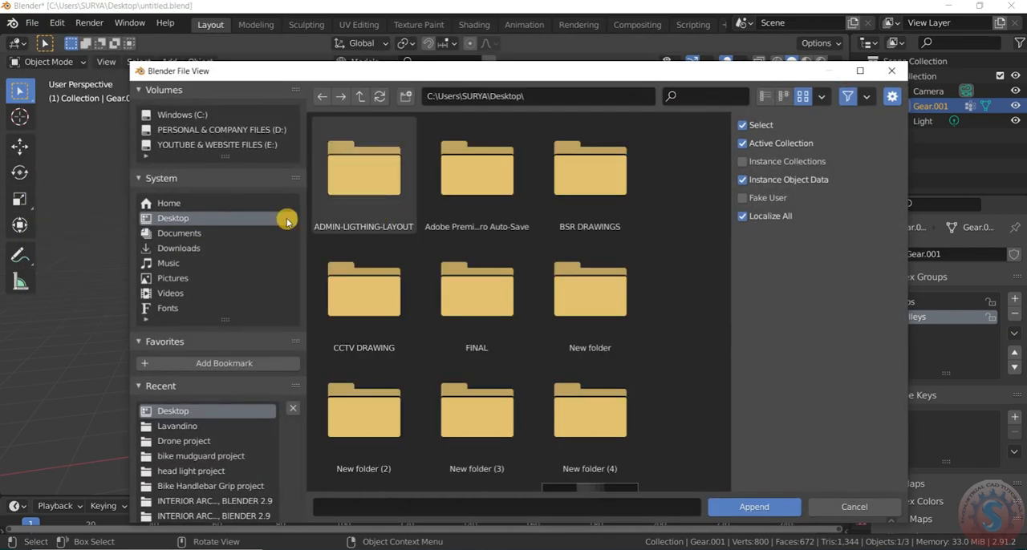
pyautogui.click(219, 145)
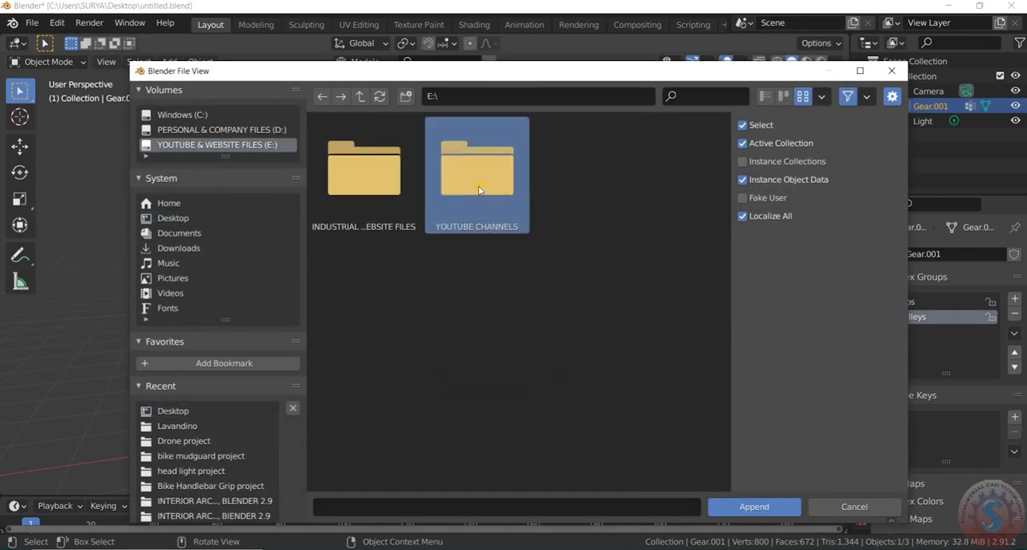
pyautogui.doubleClick(470, 199)
pyautogui.doubleClick(409, 190)
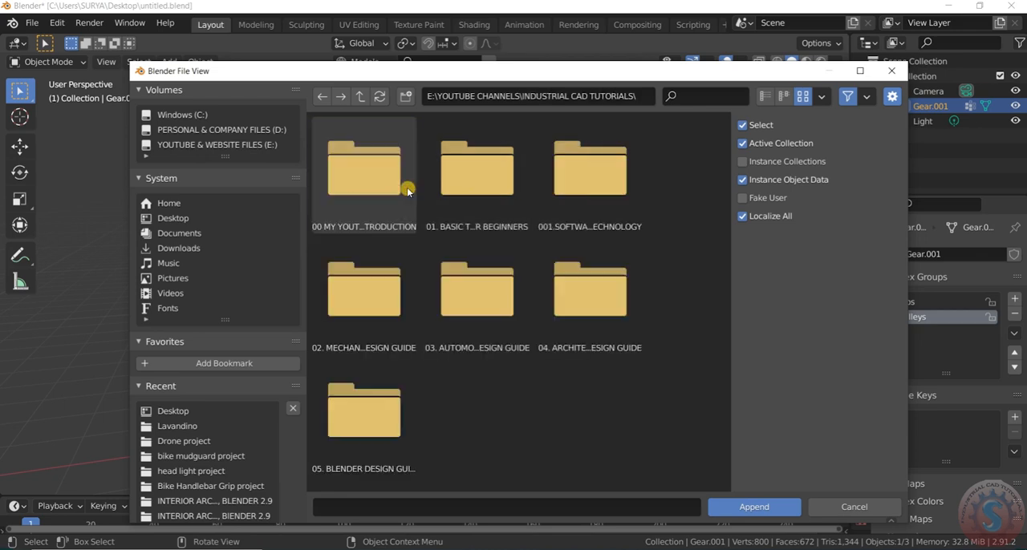
pyautogui.doubleClick(390, 429)
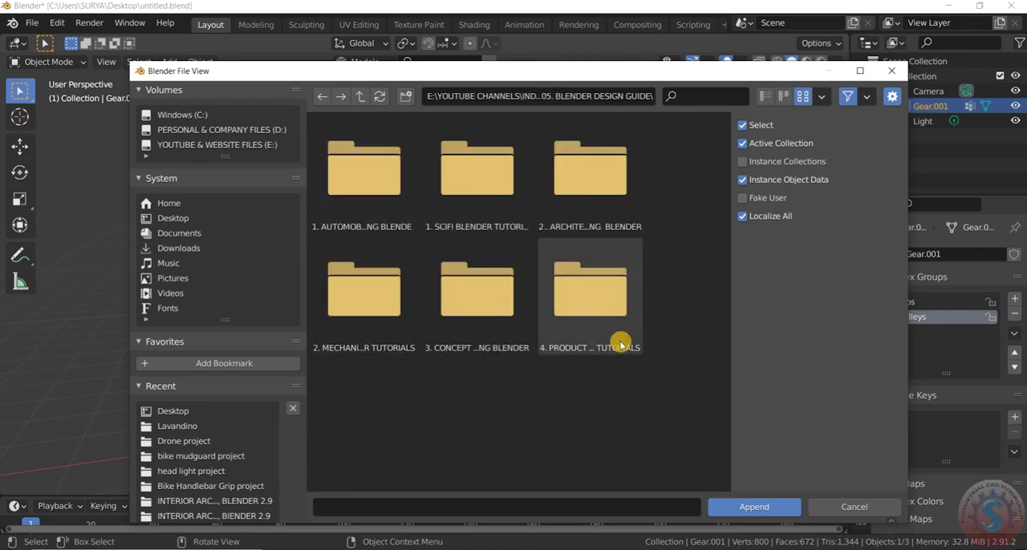
pyautogui.doubleClick(370, 323)
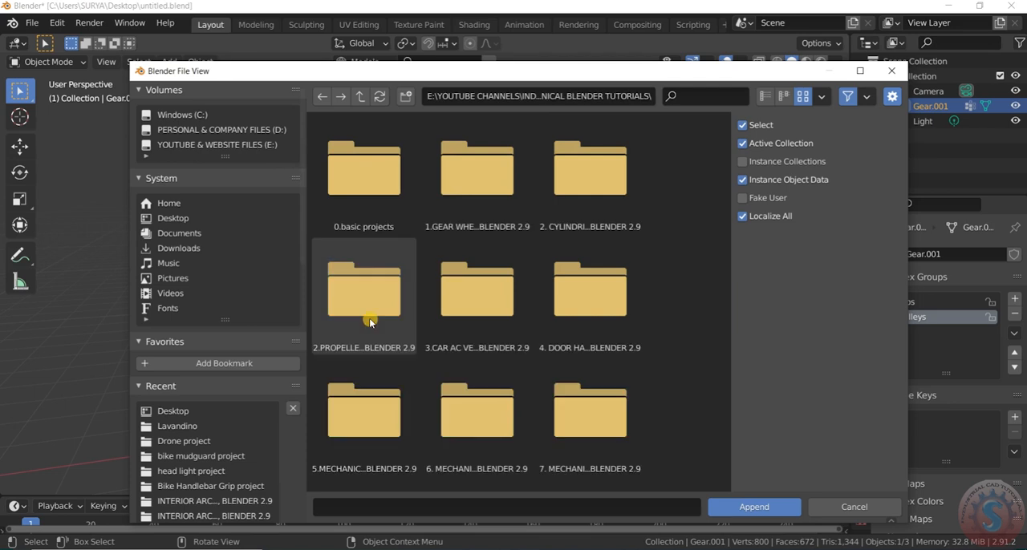
# Find the door handle project among the tutorial folders and open DOOR HANDLE.blend from its project files folder
pyautogui.scroll(-1, 583, 362)
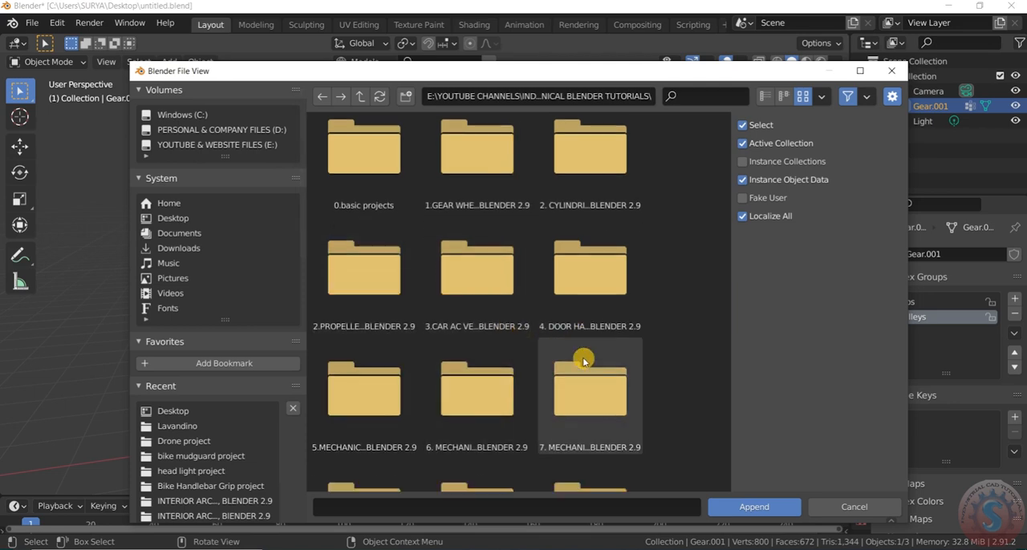
pyautogui.scroll(1, 584, 358)
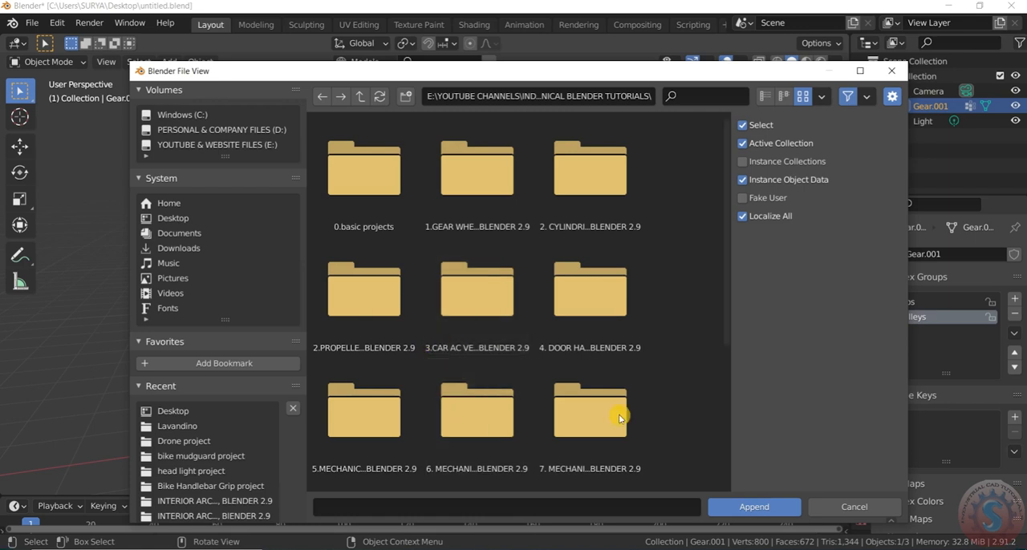
pyautogui.click(355, 439)
pyautogui.click(374, 319)
pyautogui.click(573, 315)
pyautogui.doubleClick(576, 292)
pyautogui.click(470, 199)
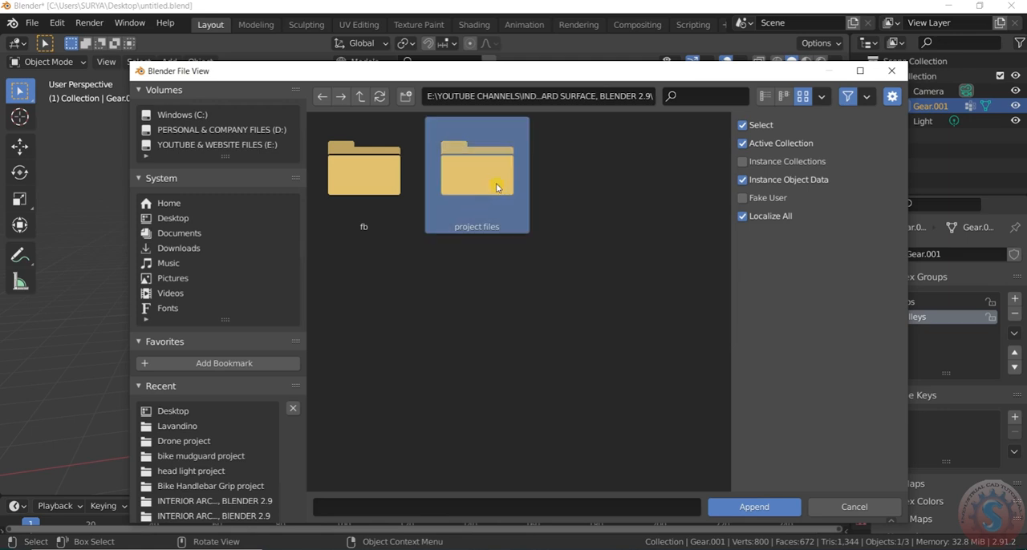
pyautogui.doubleClick(487, 190)
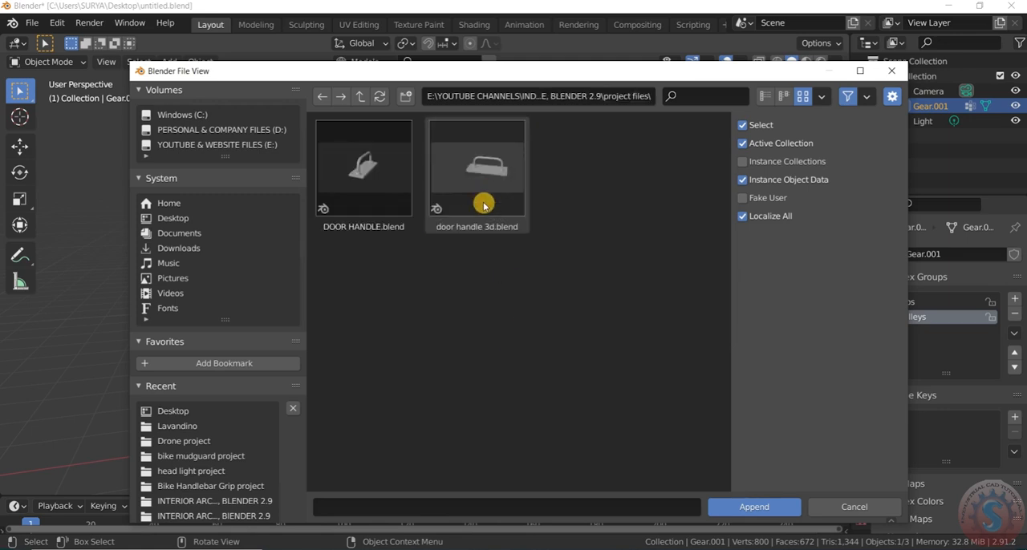
pyautogui.click(363, 184)
pyautogui.doubleClick(363, 183)
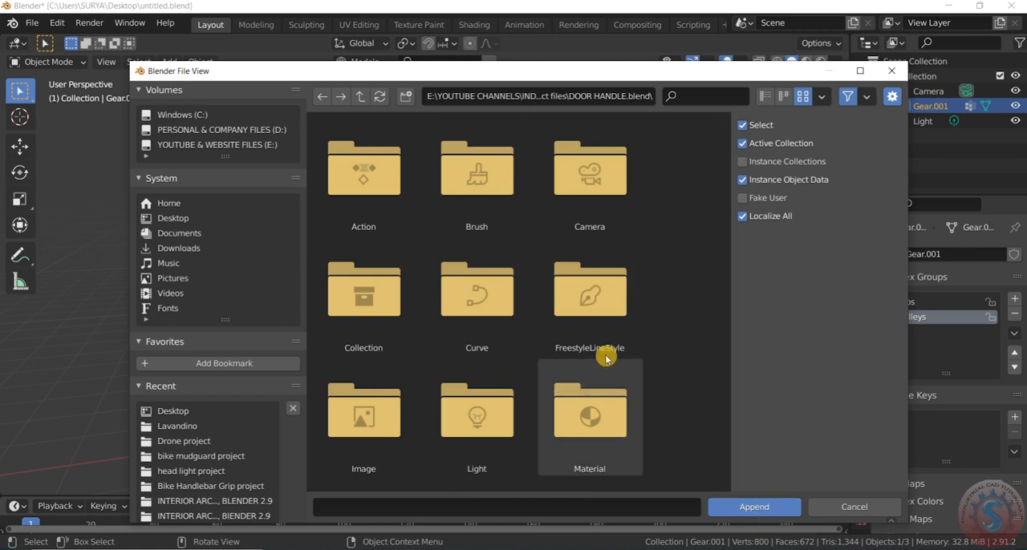
# Append Material.001 from the Material data of DOOR HANDLE.blend
pyautogui.doubleClick(607, 414)
pyautogui.click(476, 172)
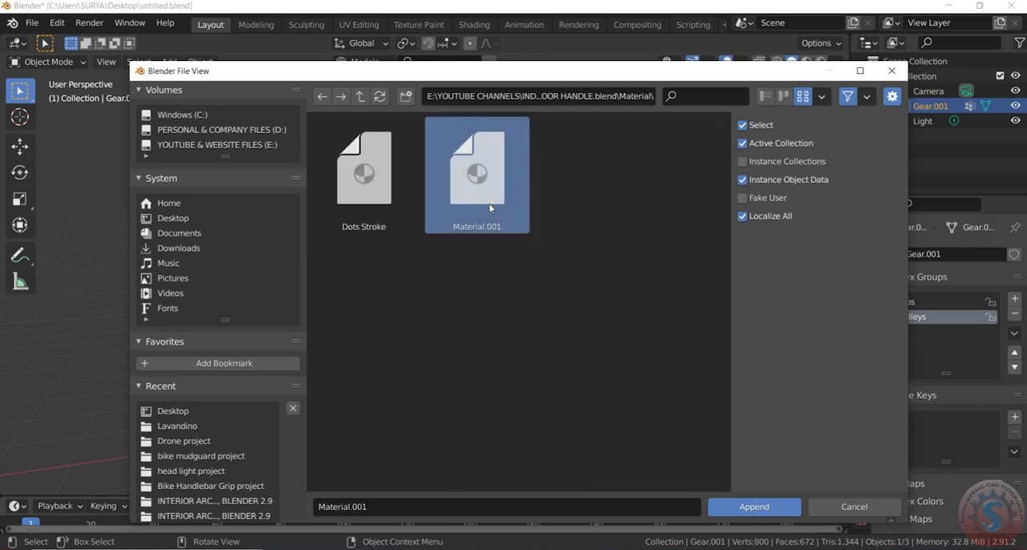
pyautogui.click(775, 512)
pyautogui.click(525, 412)
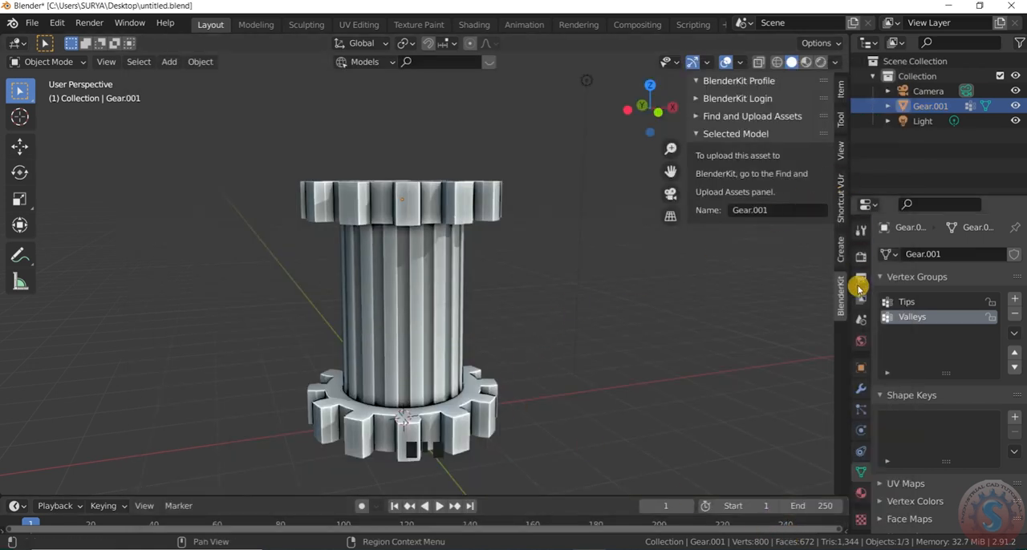
pyautogui.click(384, 254)
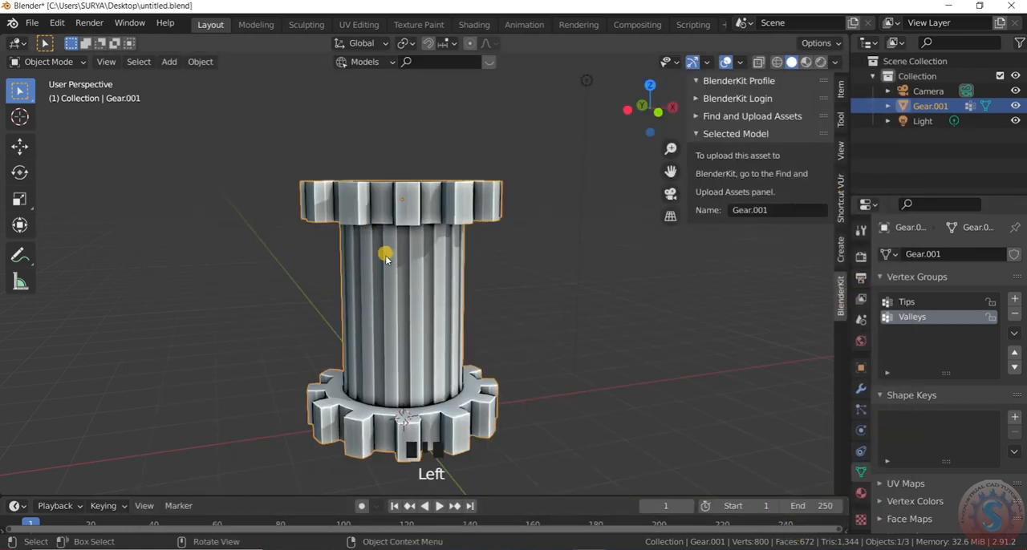
pyautogui.click(861, 388)
pyautogui.click(914, 254)
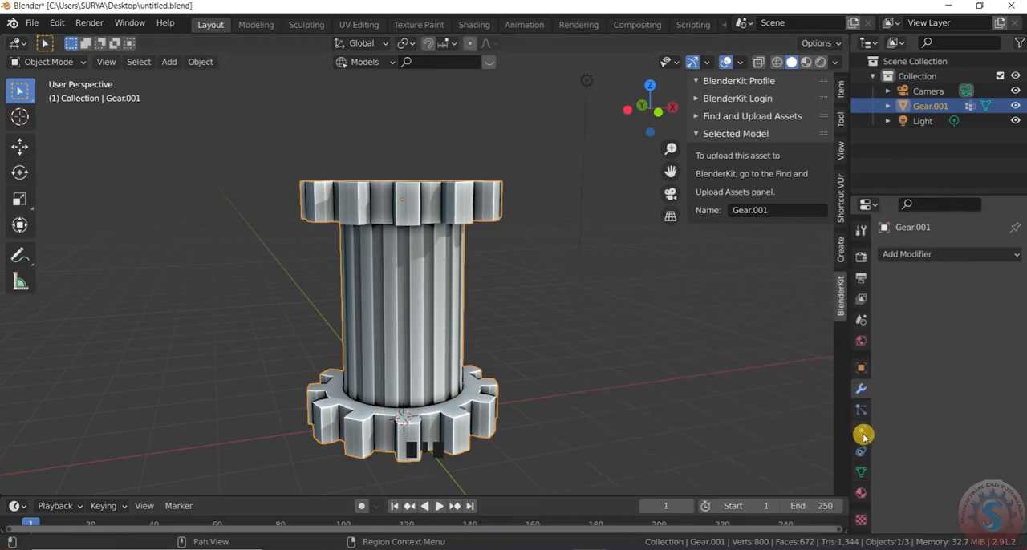
pyautogui.scroll(3, 495, 389)
pyautogui.scroll(-3, 458, 264)
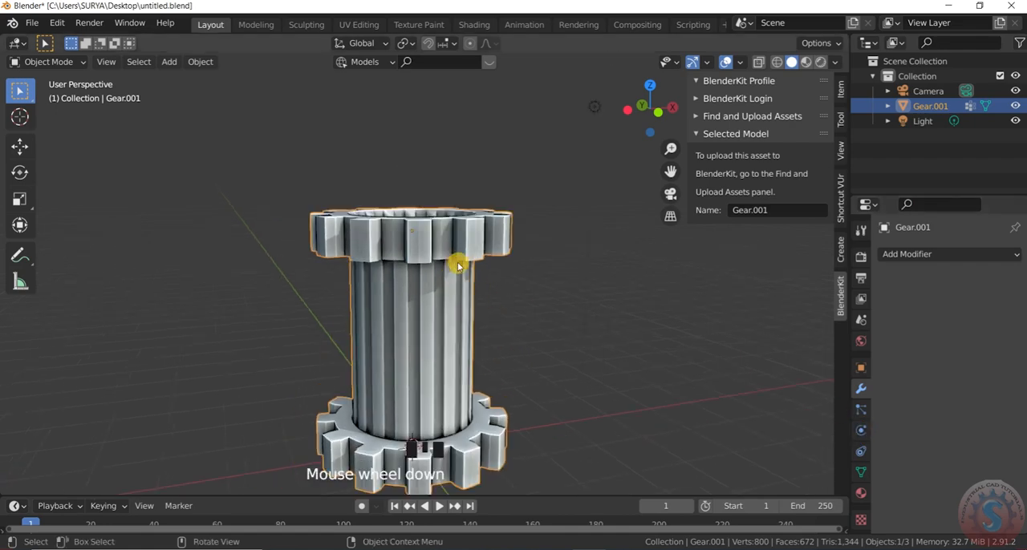
pyautogui.moveTo(458, 264); pyautogui.dragTo(451, 389, button='middle')
pyautogui.scroll(3, 457, 293)
pyautogui.moveTo(447, 335); pyautogui.dragTo(458, 231, button='middle')
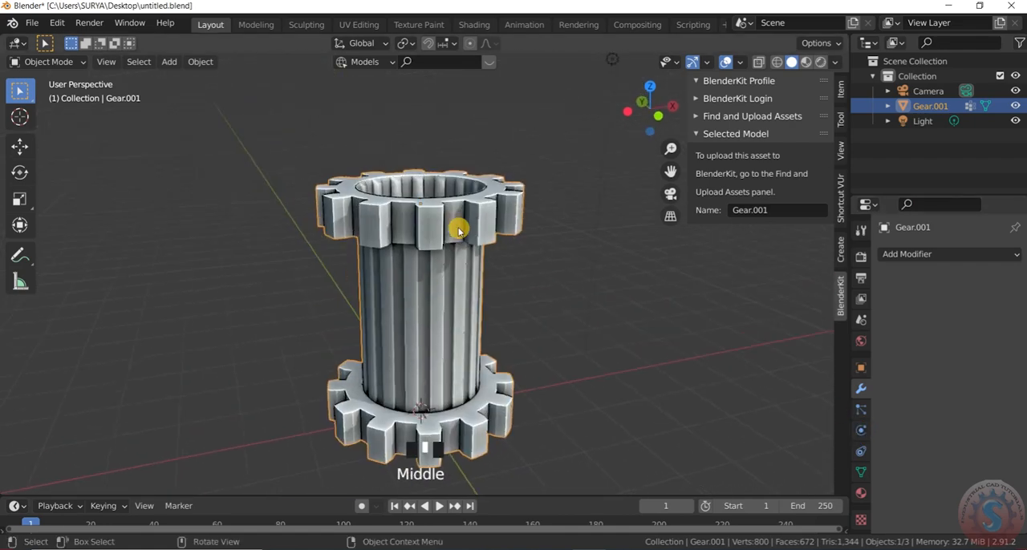
# Select the joined gear object, assign it the appended Material.001, and clear the selection
pyautogui.click(597, 336)
pyautogui.click(451, 327)
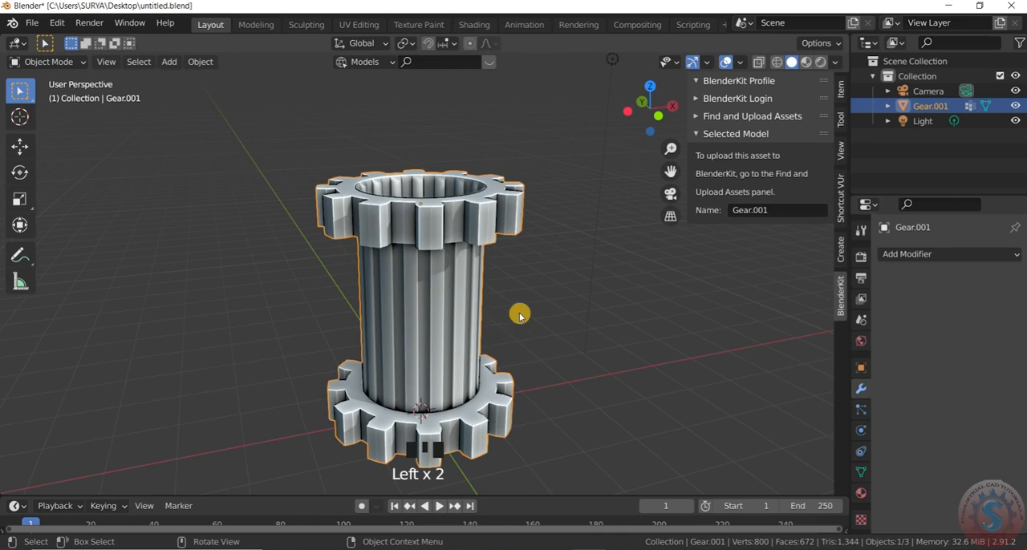
pyautogui.click(856, 471)
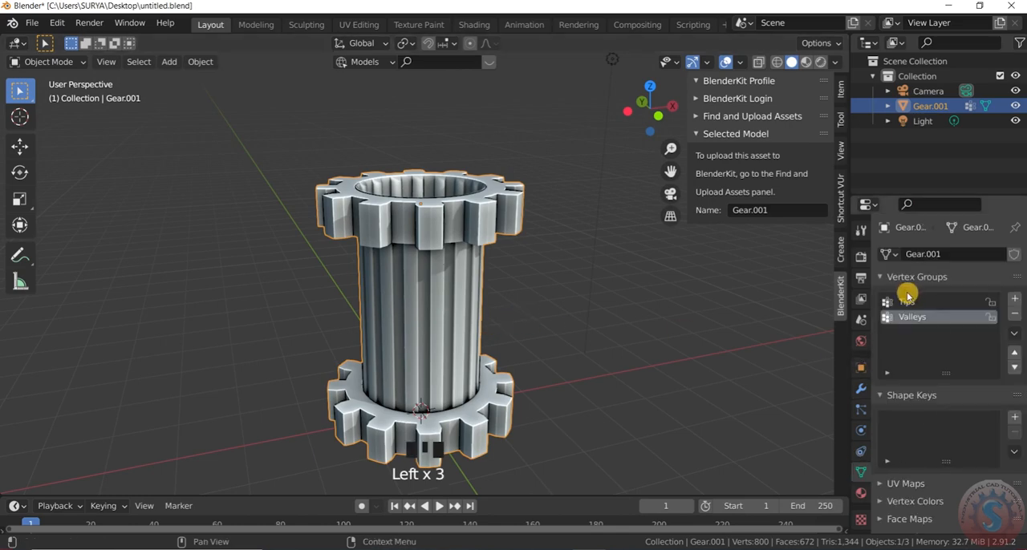
pyautogui.click(857, 495)
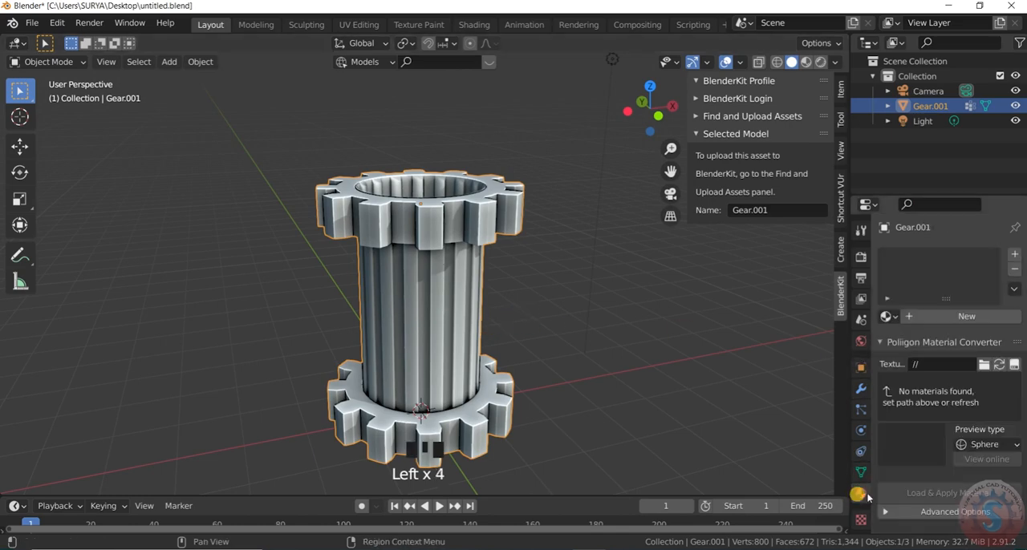
pyautogui.click(887, 316)
pyautogui.click(854, 353)
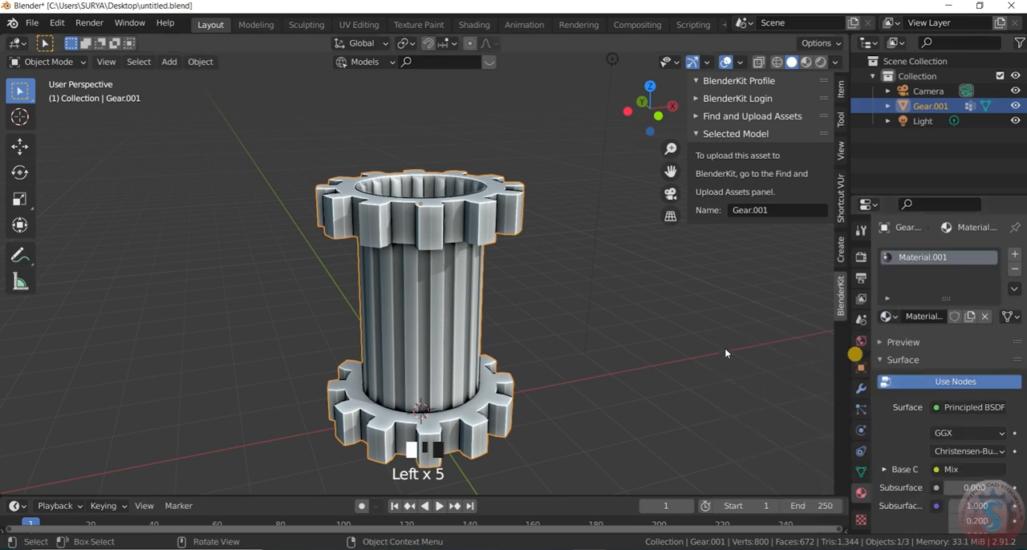
pyautogui.click(663, 302)
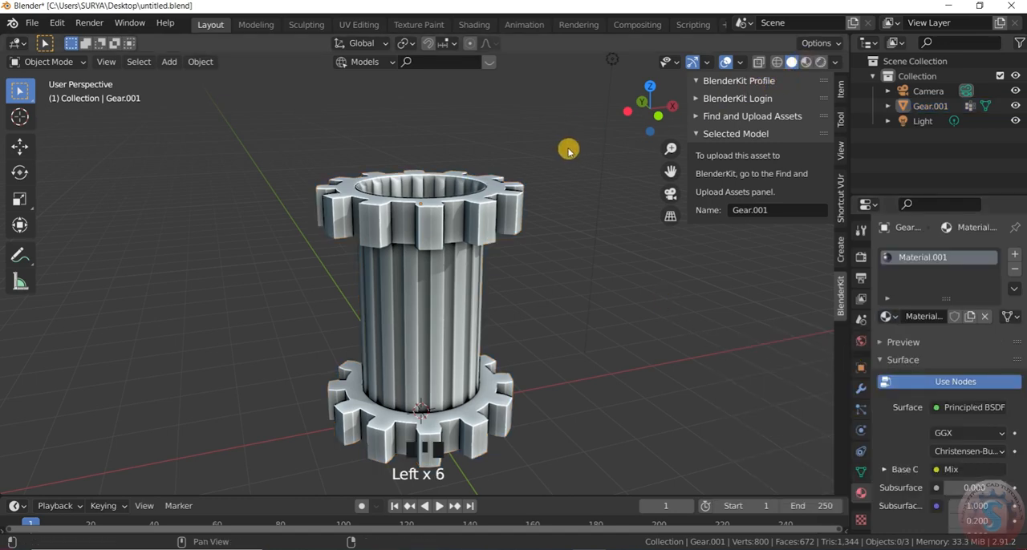
# Switch the viewport shading to Material Preview
pyautogui.scroll(-3, 560, 174)
pyautogui.scroll(2, 559, 174)
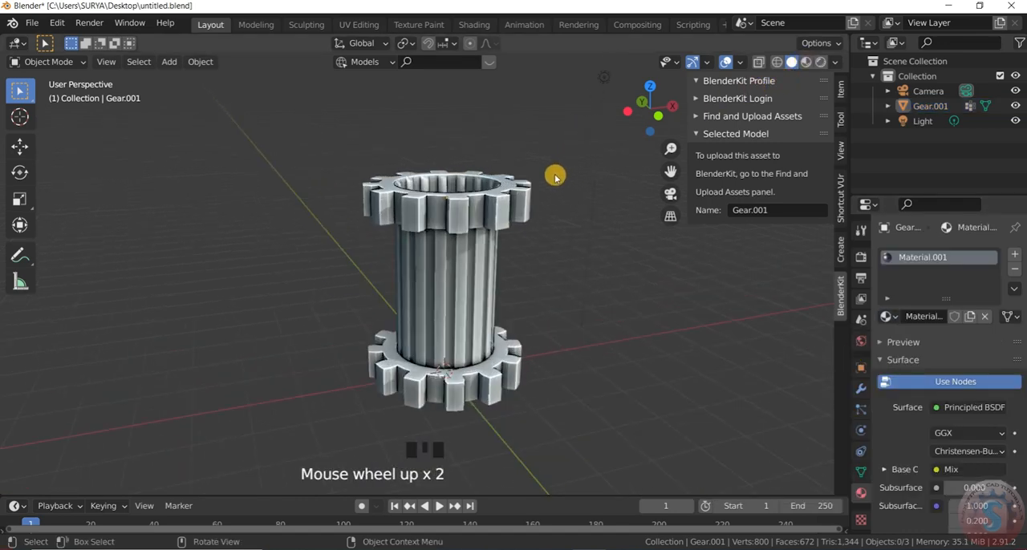
pyautogui.click(559, 175)
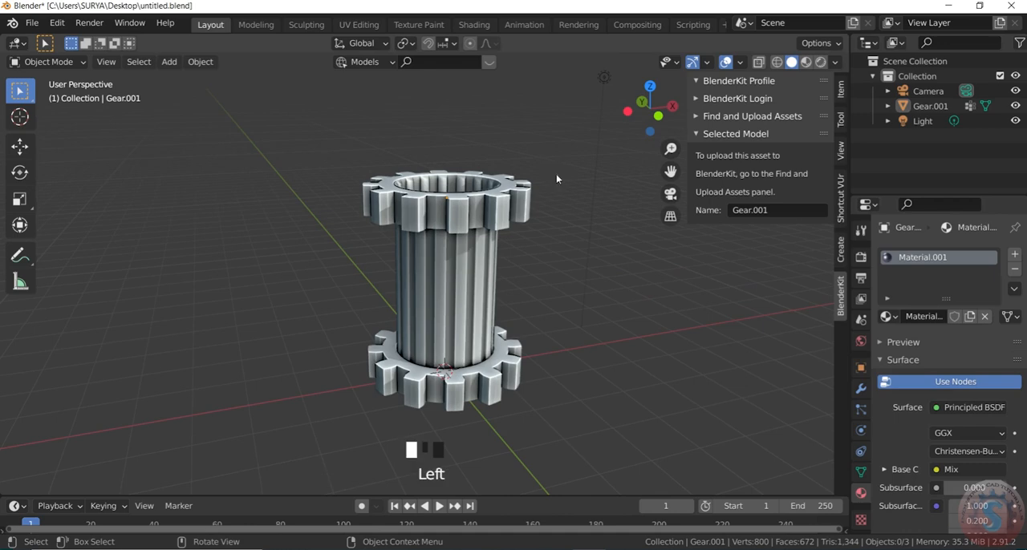
pyautogui.click(807, 64)
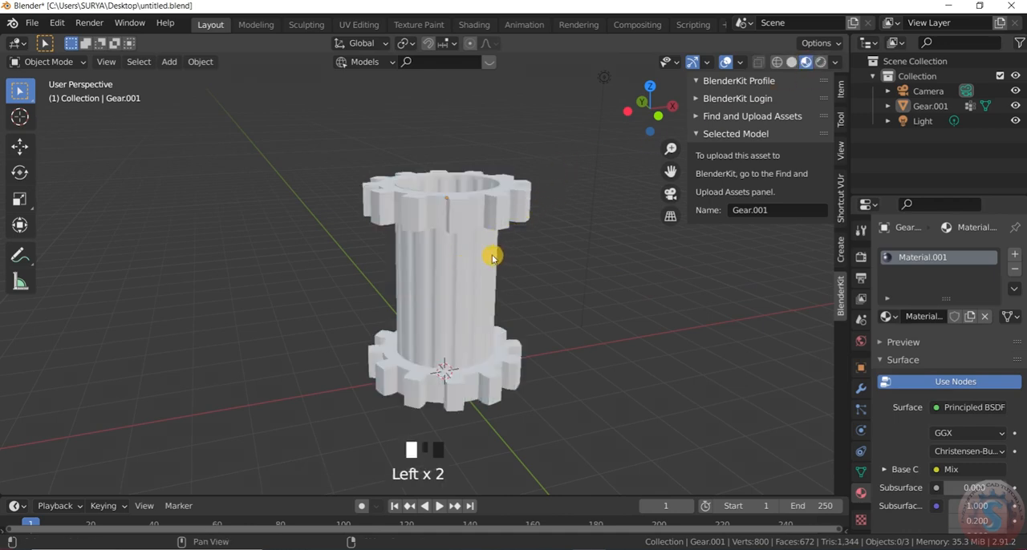
# Examine the assigned material on the gears and the ribbed cylinder from above and at several distances
pyautogui.scroll(-2, 505, 249)
pyautogui.scroll(2, 517, 243)
pyautogui.scroll(-3, 521, 243)
pyautogui.scroll(2, 519, 245)
pyautogui.moveTo(516, 246); pyautogui.dragTo(451, 360, button='middle')
pyautogui.scroll(-1, 452, 360)
pyautogui.scroll(1, 419, 256)
pyautogui.moveTo(419, 257); pyautogui.dragTo(455, 239, button='middle')
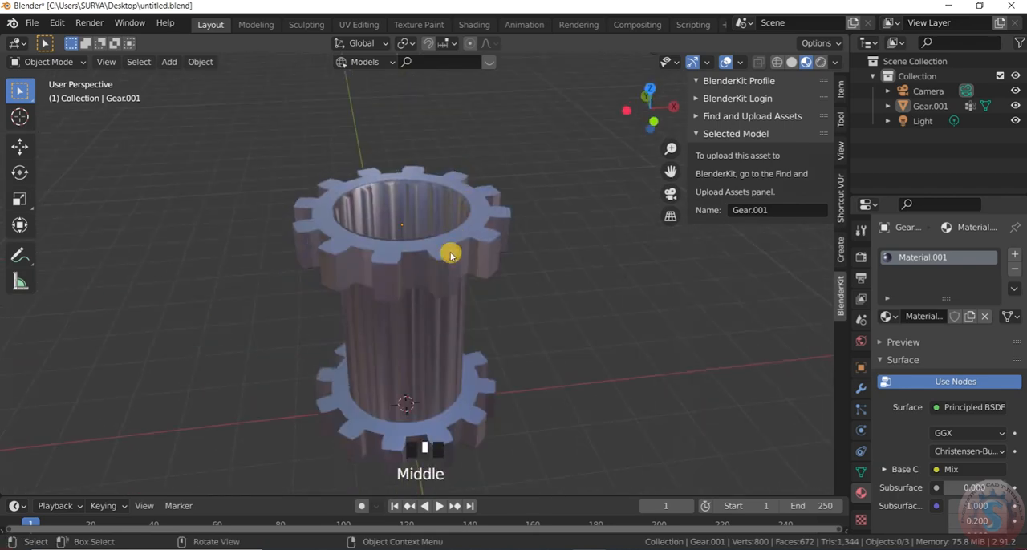
pyautogui.scroll(2, 410, 289)
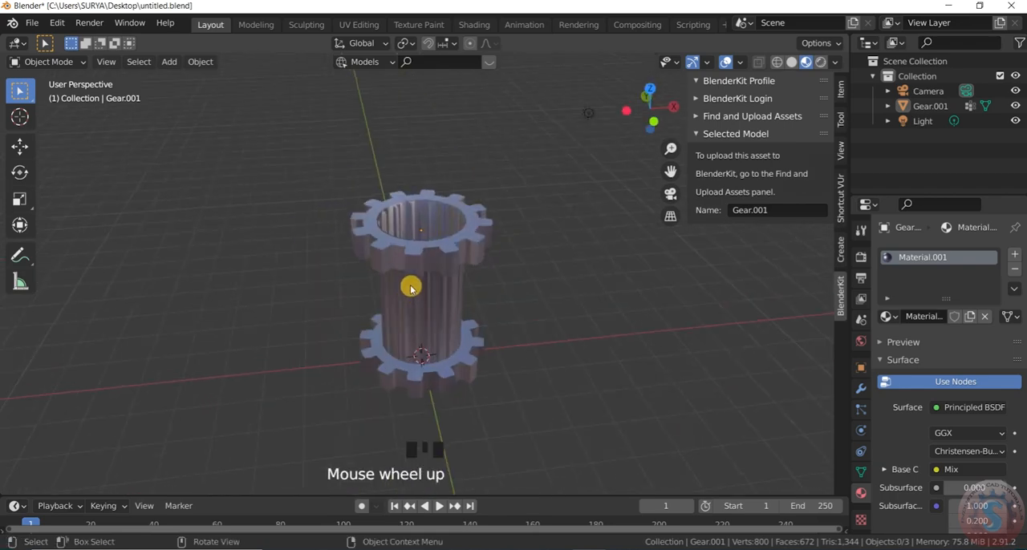
# Select the joined gear object and examine its material from close up and from farther away
pyautogui.click(449, 301)
pyautogui.scroll(3, 449, 222)
pyautogui.scroll(-2, 453, 231)
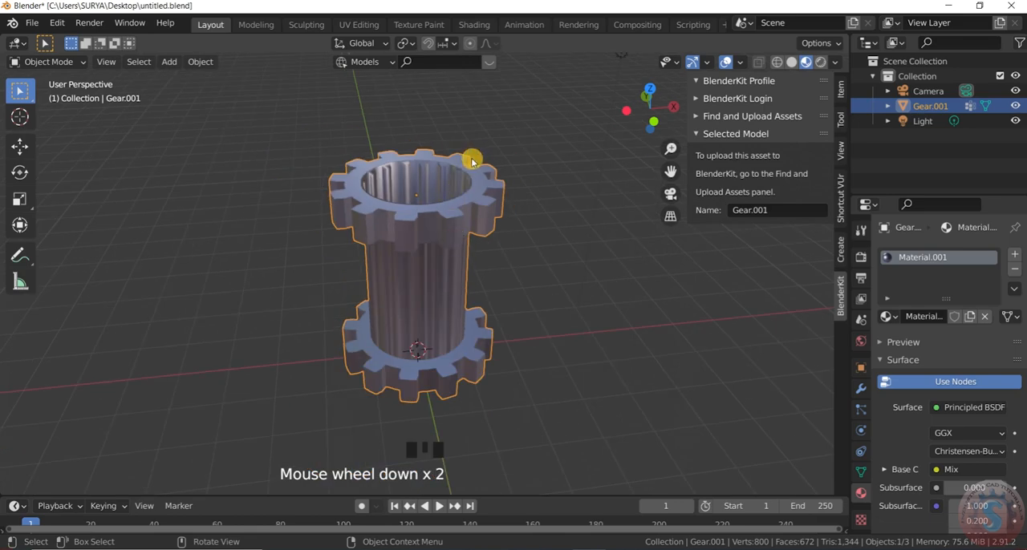
pyautogui.scroll(-2, 472, 196)
pyautogui.scroll(2, 467, 208)
pyautogui.scroll(-7, 467, 209)
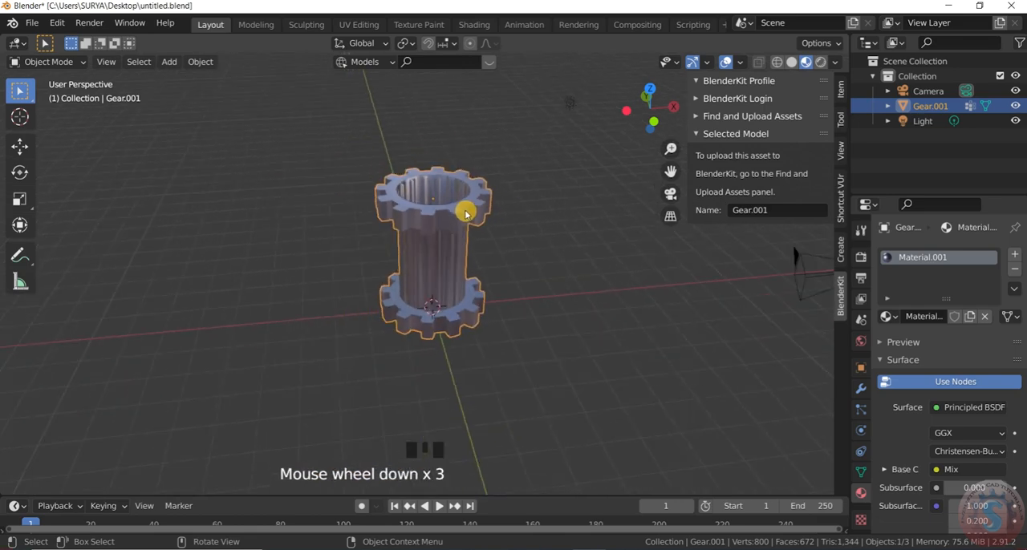
pyautogui.scroll(2, 463, 215)
# Try enabling Screen Space Reflections in the Eevee render settings
pyautogui.click(861, 257)
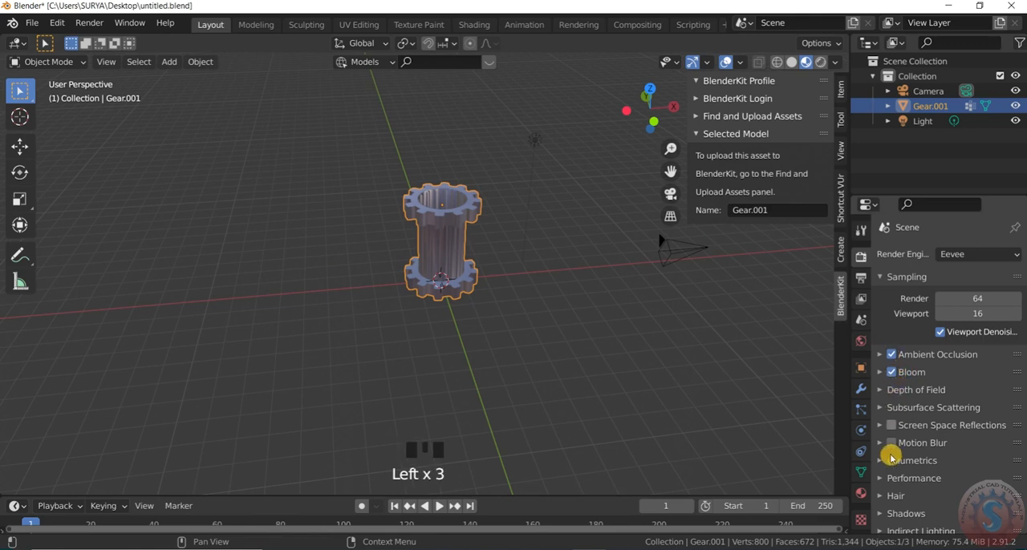
pyautogui.click(891, 426)
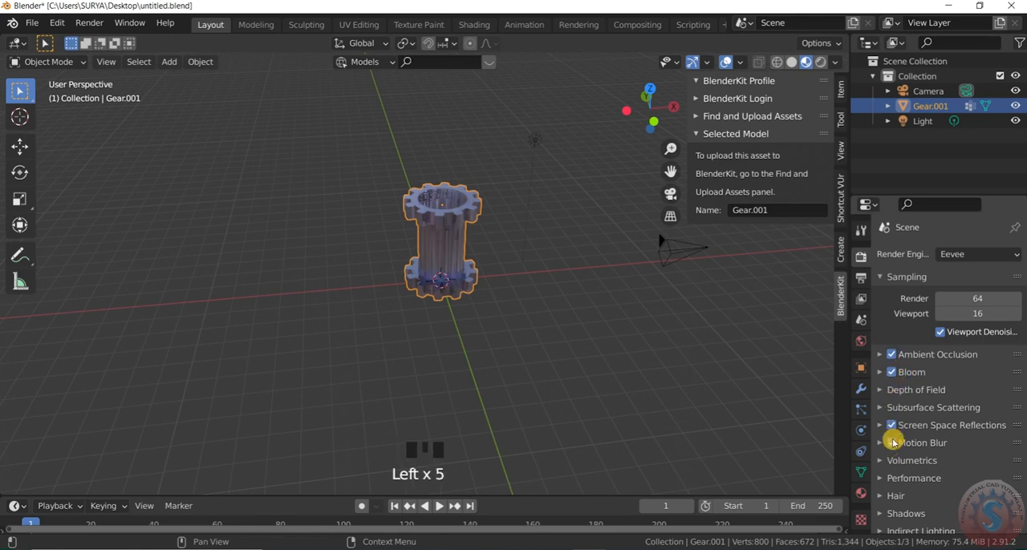
pyautogui.click(891, 425)
# Expand the Shadows render settings and enable Simplify
pyautogui.scroll(-7, 889, 453)
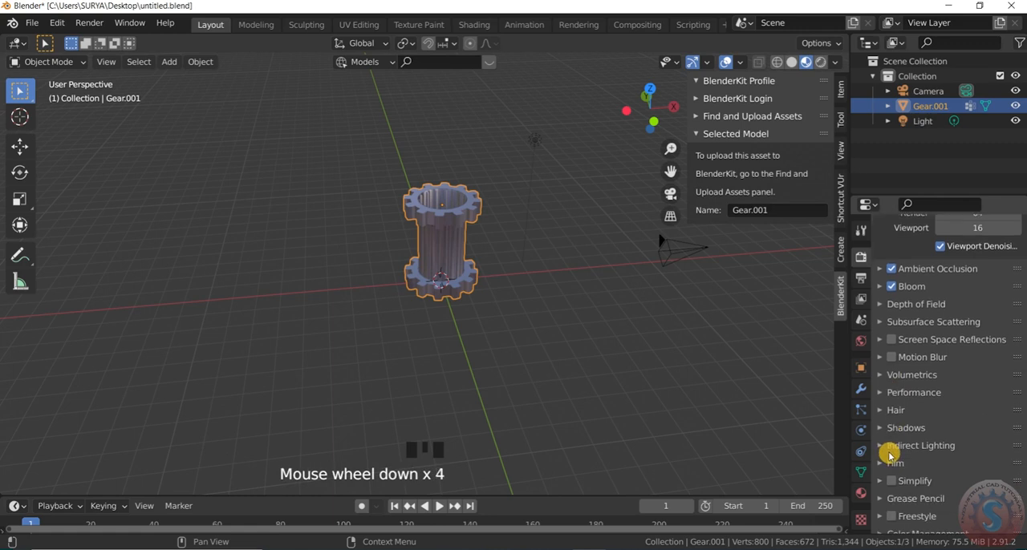
pyautogui.click(892, 421)
pyautogui.scroll(-3, 936, 457)
pyautogui.click(938, 411)
pyautogui.scroll(-4, 938, 361)
pyautogui.scroll(-3, 887, 491)
pyautogui.click(890, 473)
pyautogui.scroll(-4, 882, 522)
# Enable Freestyle line rendering and expand the Color Management settings
pyautogui.click(880, 509)
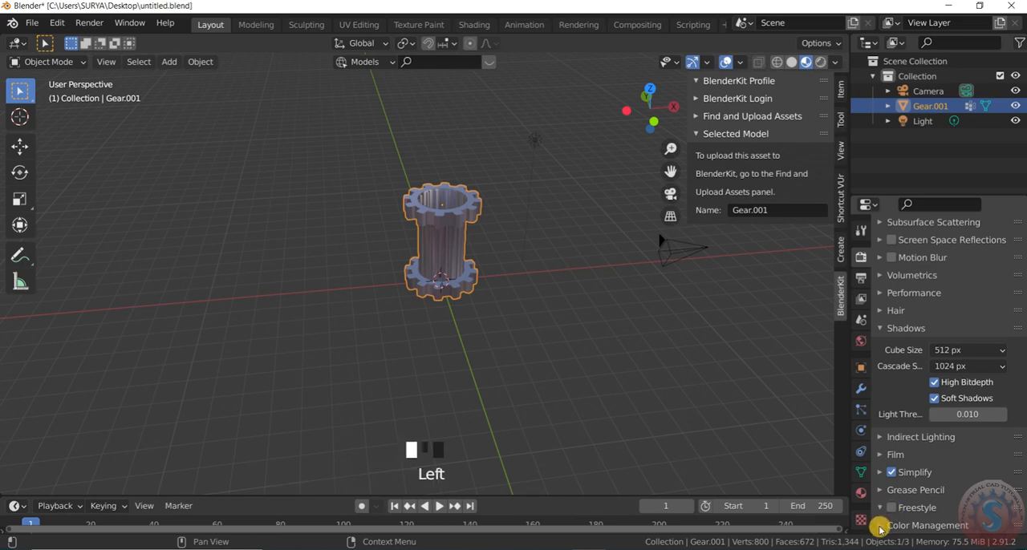
pyautogui.click(880, 526)
pyautogui.scroll(-4, 924, 369)
pyautogui.scroll(-2, 890, 469)
pyautogui.click(887, 464)
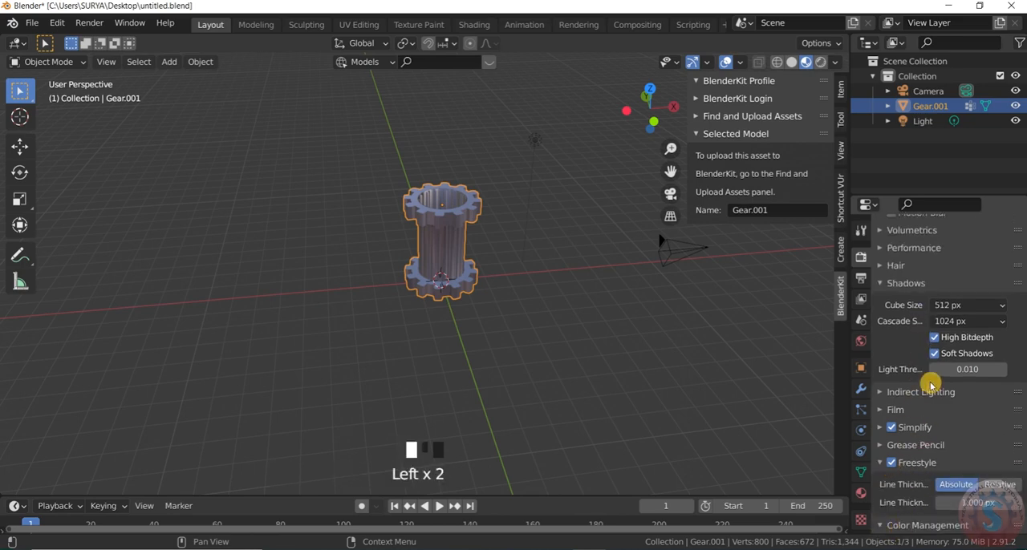
# Set the Color Management look to Medium High Contrast and deselect the gear object
pyautogui.scroll(-5, 923, 417)
pyautogui.scroll(-2, 954, 461)
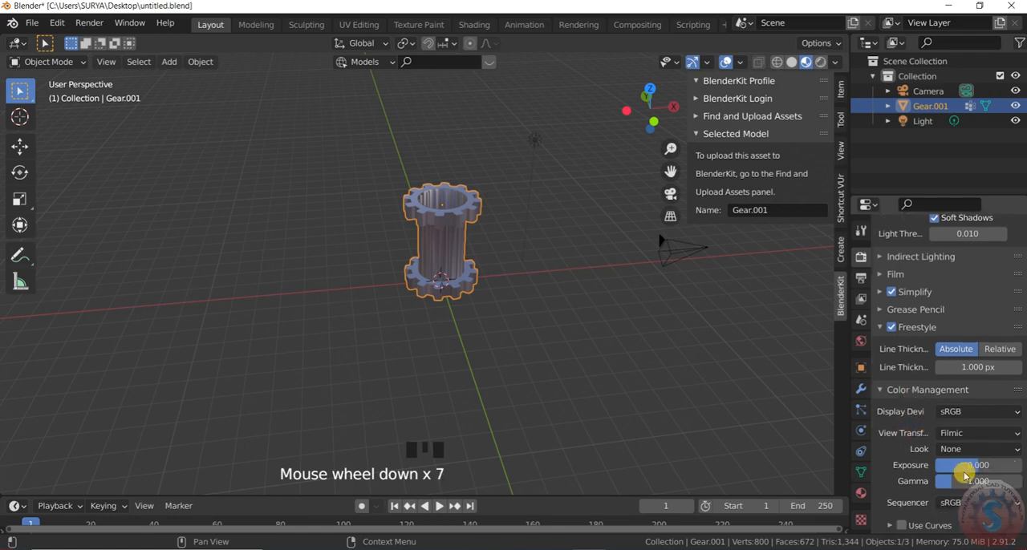
pyautogui.click(990, 434)
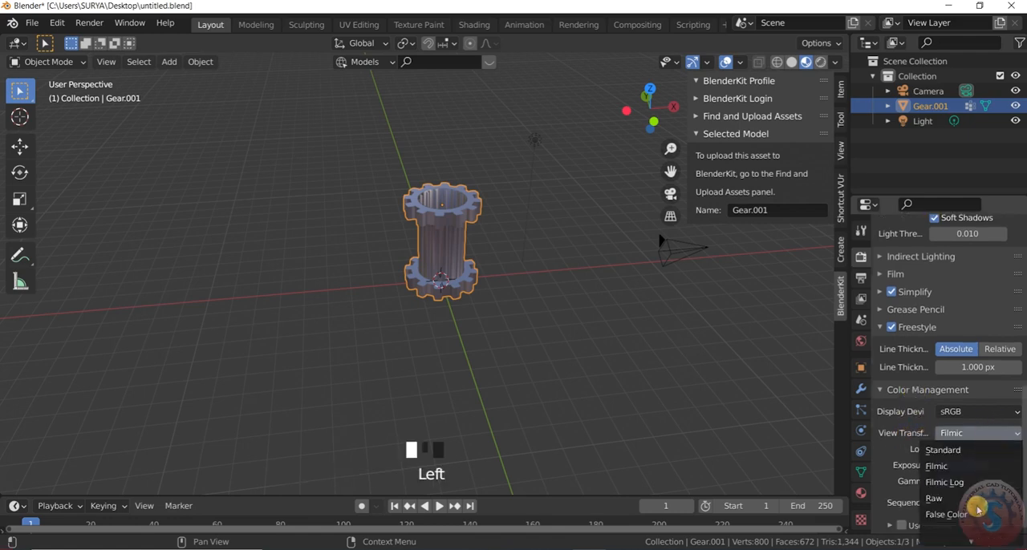
pyautogui.click(984, 440)
pyautogui.click(992, 410)
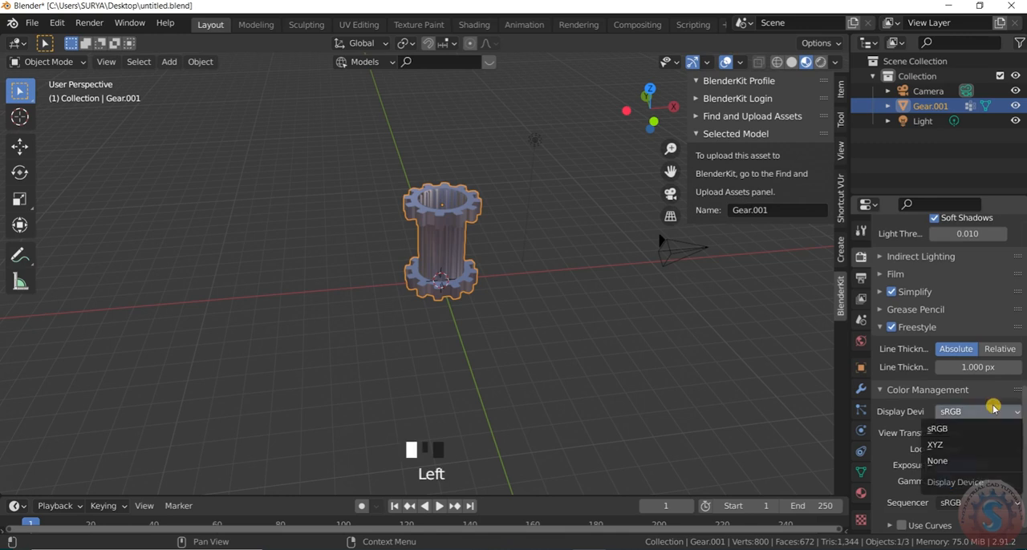
pyautogui.click(993, 410)
pyautogui.click(987, 451)
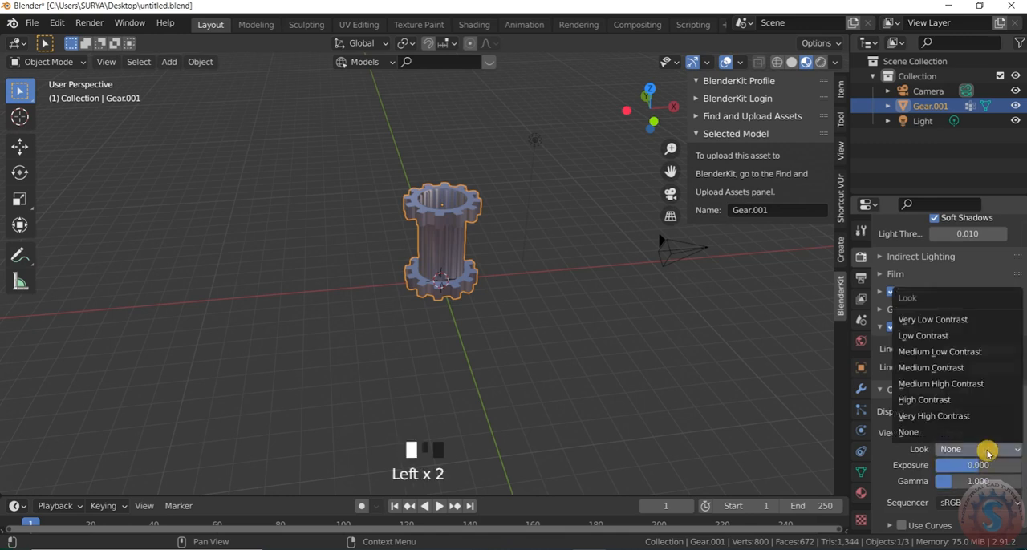
pyautogui.click(962, 385)
pyautogui.click(632, 374)
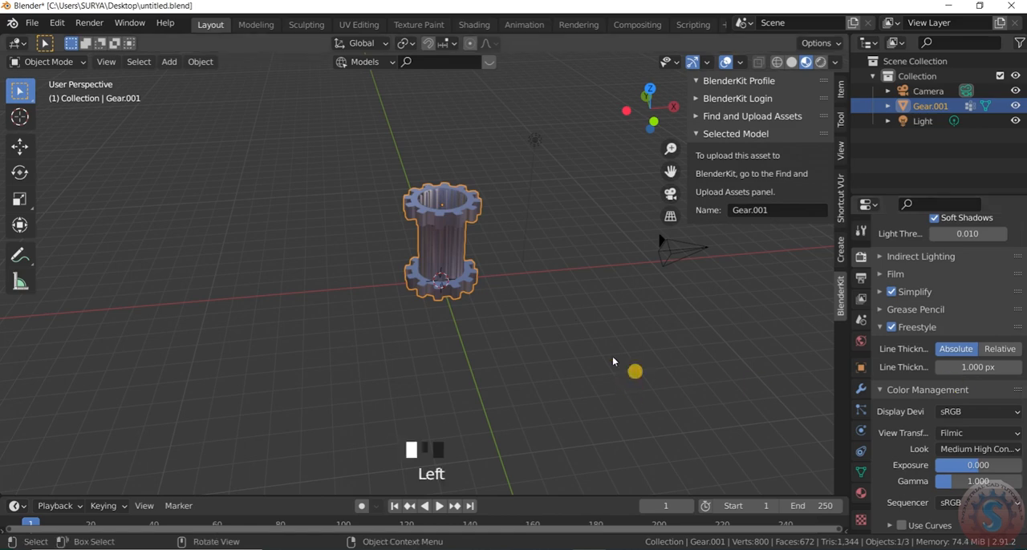
pyautogui.scroll(1, 633, 373)
# Set the Color Management look to Very High Contrast
pyautogui.click(992, 451)
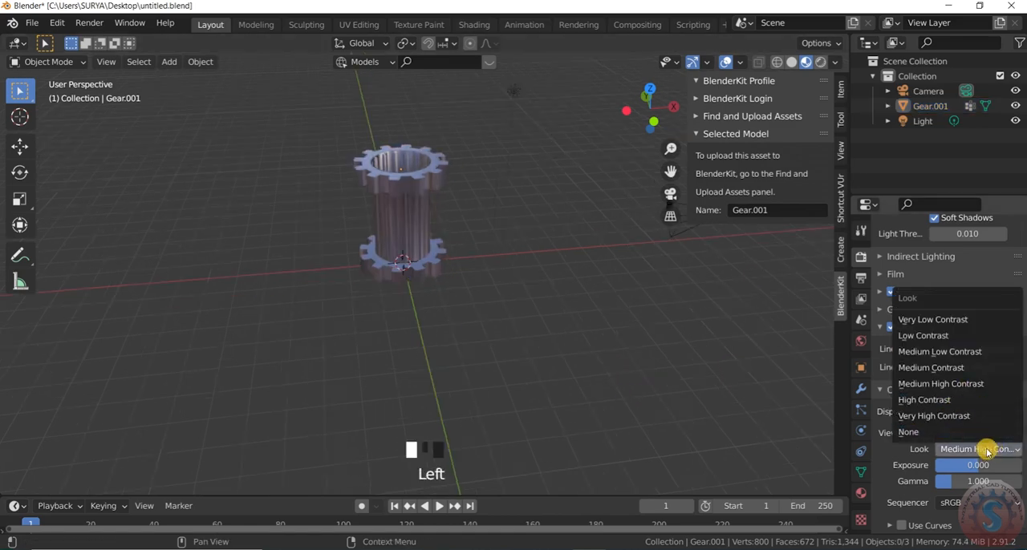
pyautogui.click(985, 417)
pyautogui.click(993, 451)
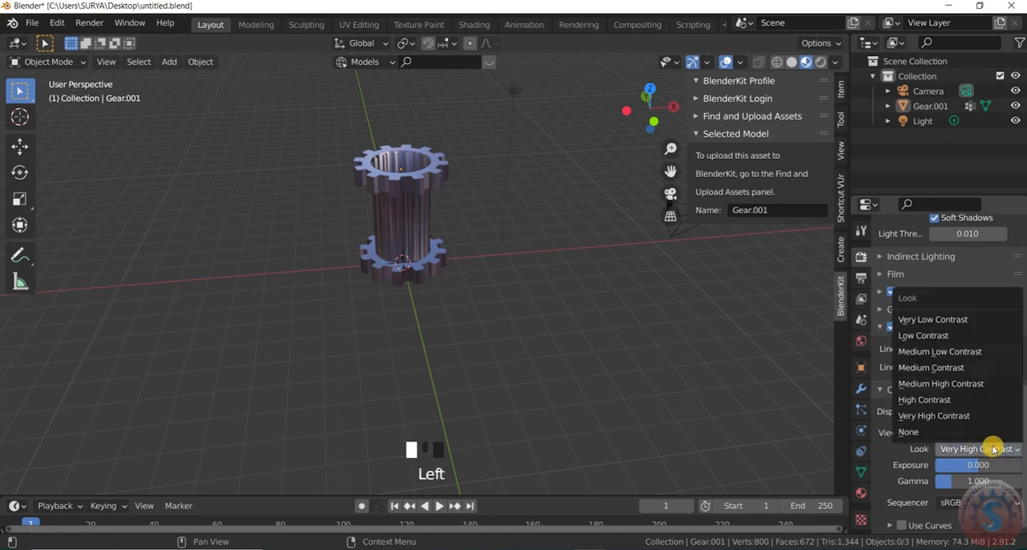
pyautogui.click(947, 419)
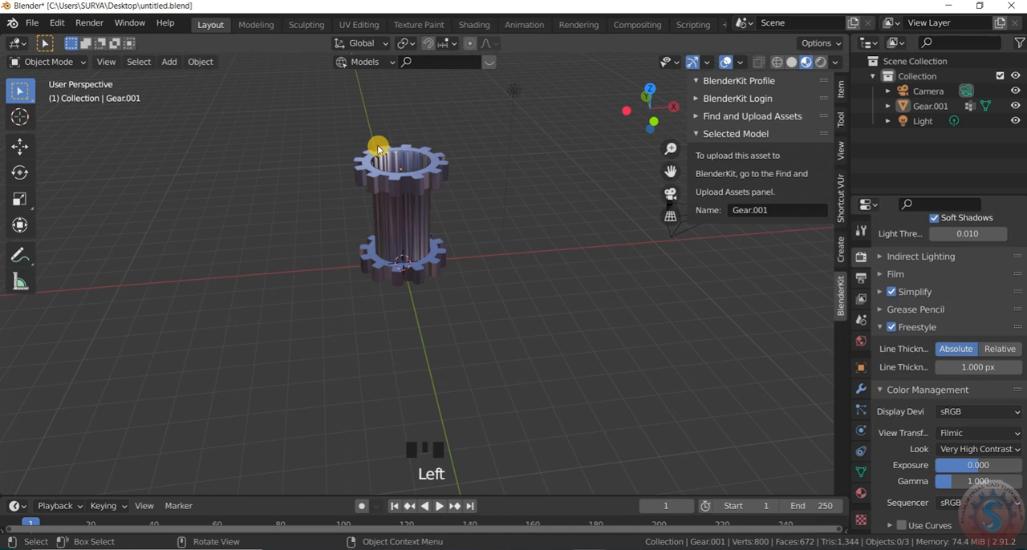
pyautogui.scroll(4, 632, 289)
pyautogui.scroll(-4, 651, 268)
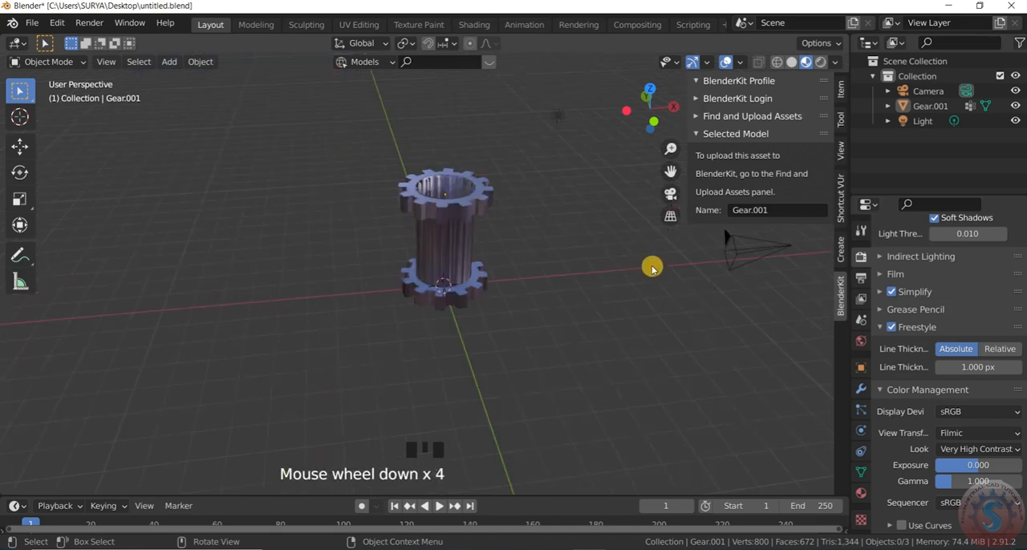
# Try the warm interior, dark and green-field environment images as lighting for the Material Preview
pyautogui.click(837, 62)
pyautogui.click(818, 180)
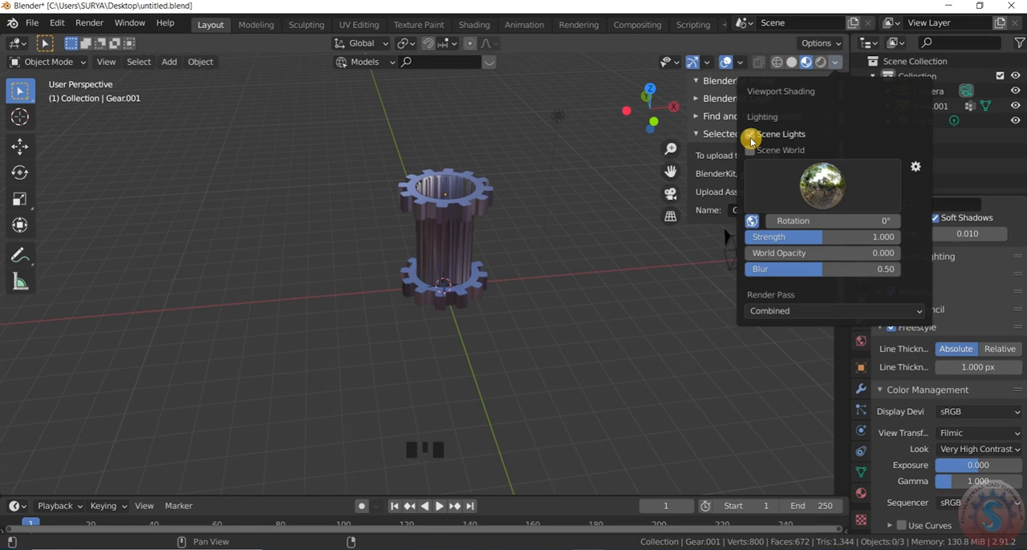
pyautogui.click(811, 191)
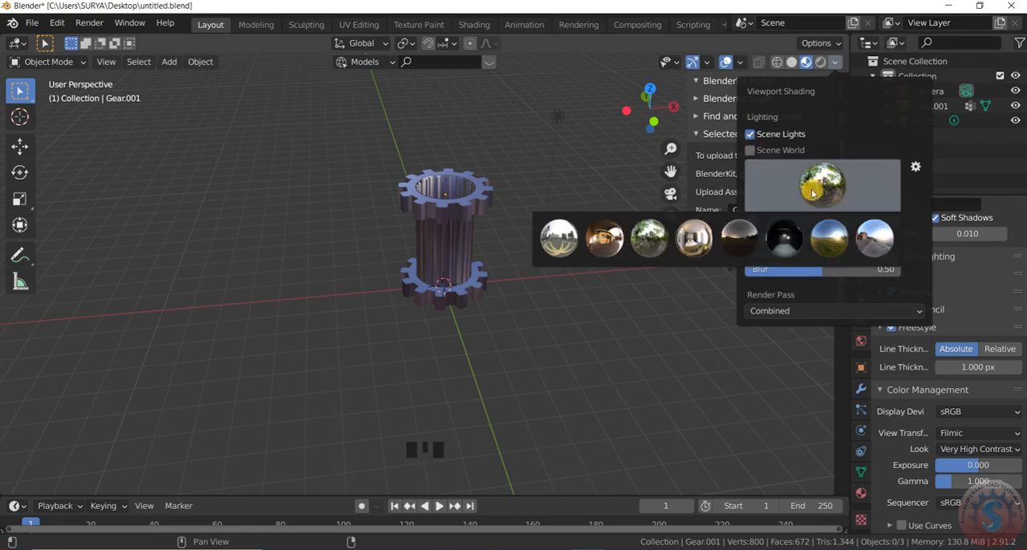
pyautogui.click(604, 239)
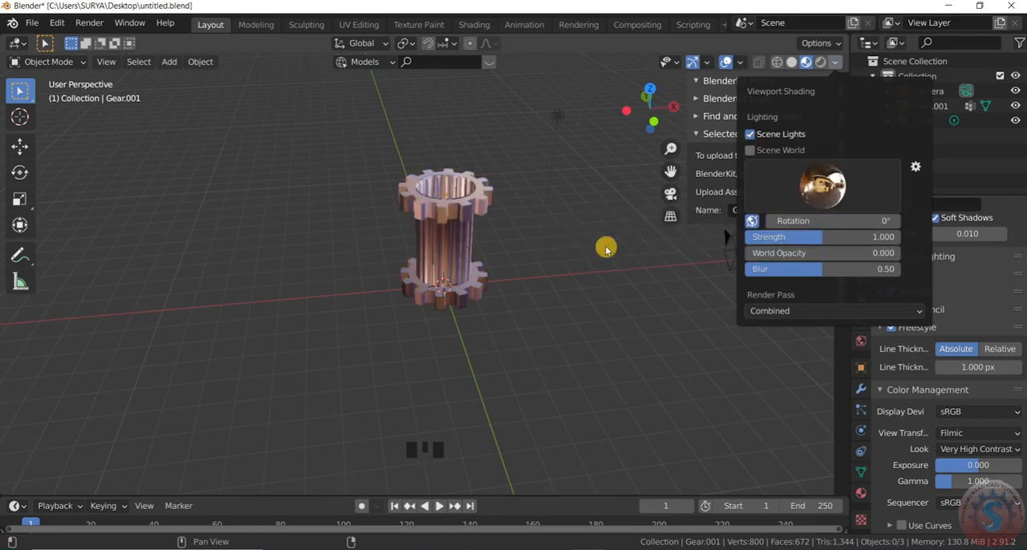
pyautogui.click(838, 197)
pyautogui.click(773, 242)
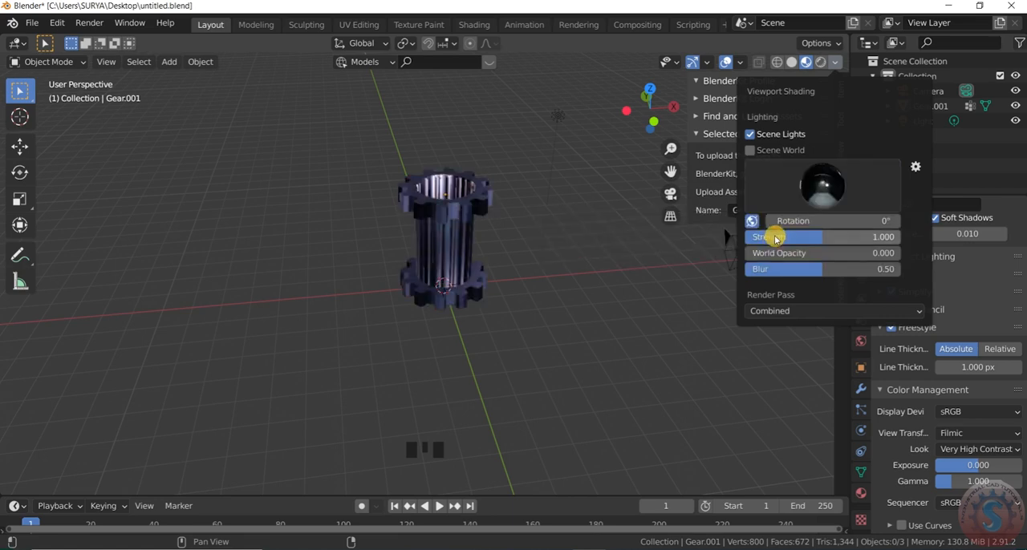
pyautogui.click(855, 186)
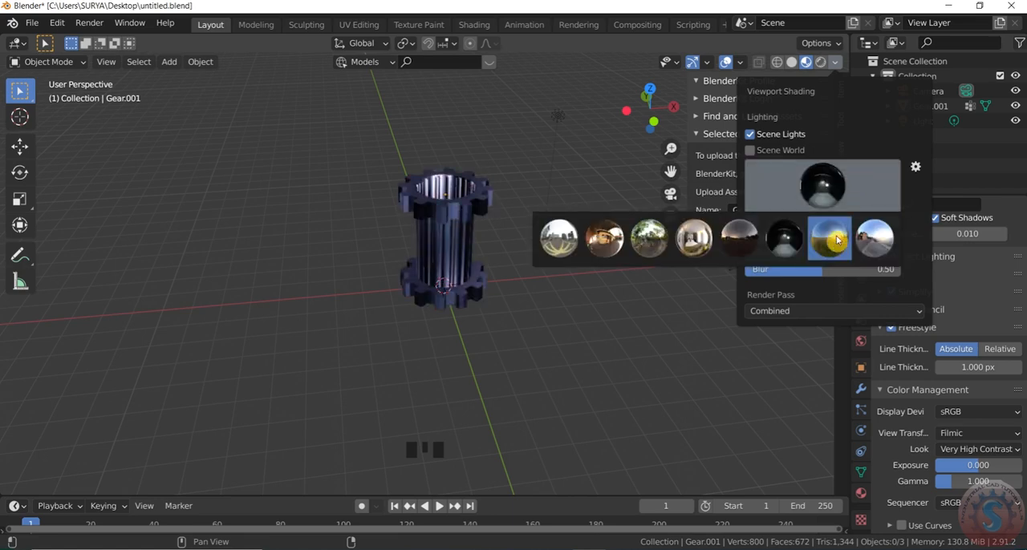
pyautogui.click(837, 245)
# Set the Material Preview lighting to the daylight street environment image
pyautogui.click(850, 191)
pyautogui.click(877, 257)
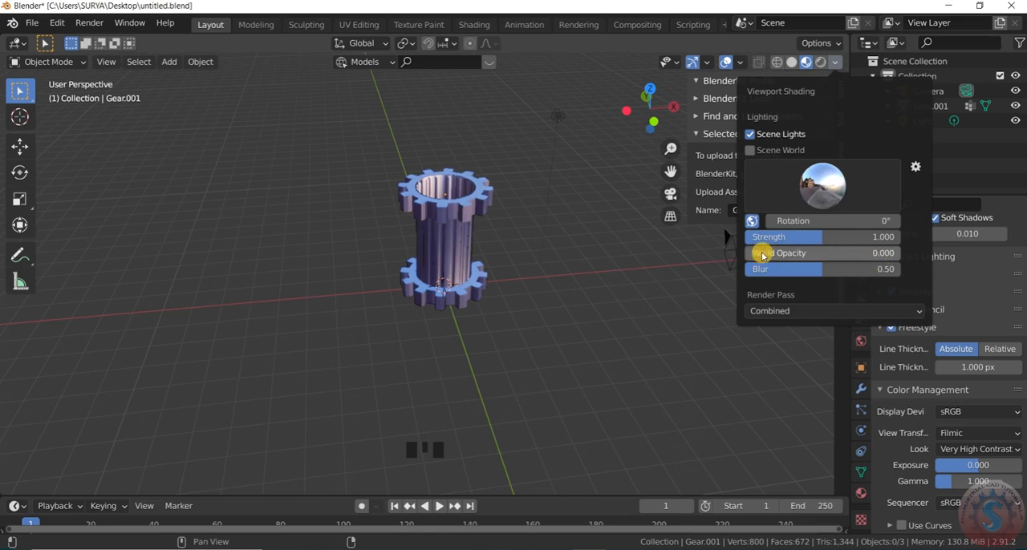
pyautogui.scroll(3, 500, 232)
pyautogui.scroll(-2, 498, 232)
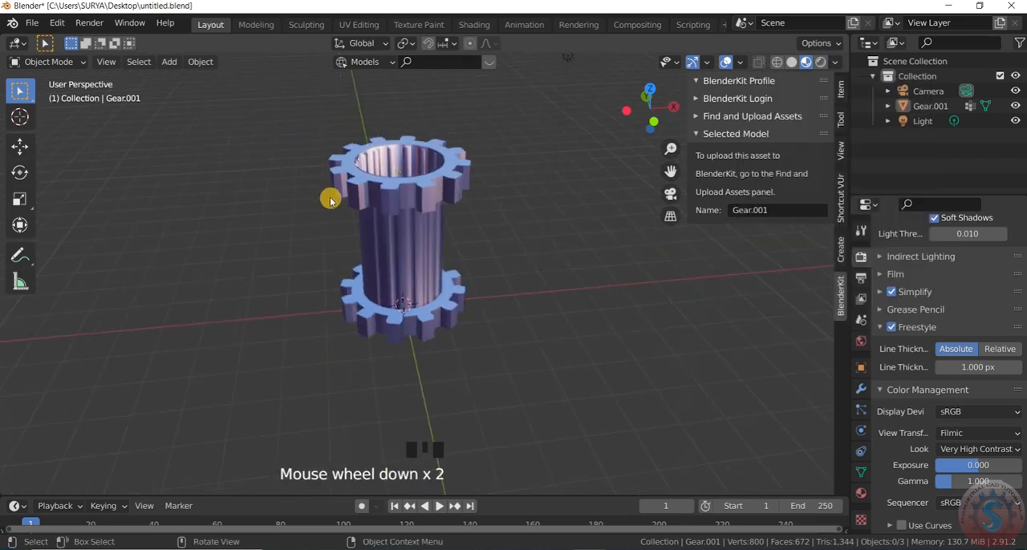
pyautogui.scroll(2, 437, 180)
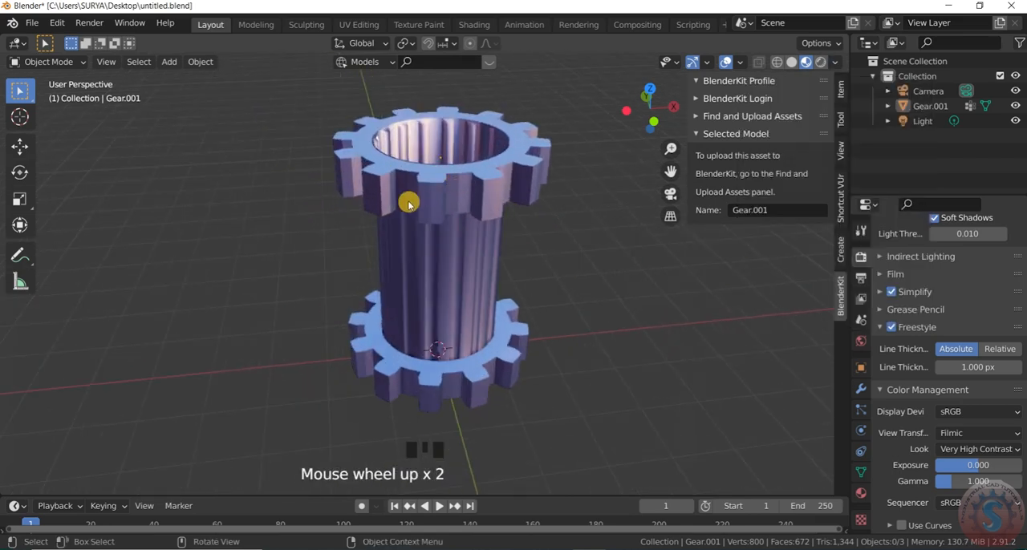
# Select the joined gear object and switch the viewport shading to Solid
pyautogui.click(408, 203)
pyautogui.scroll(-4, 437, 233)
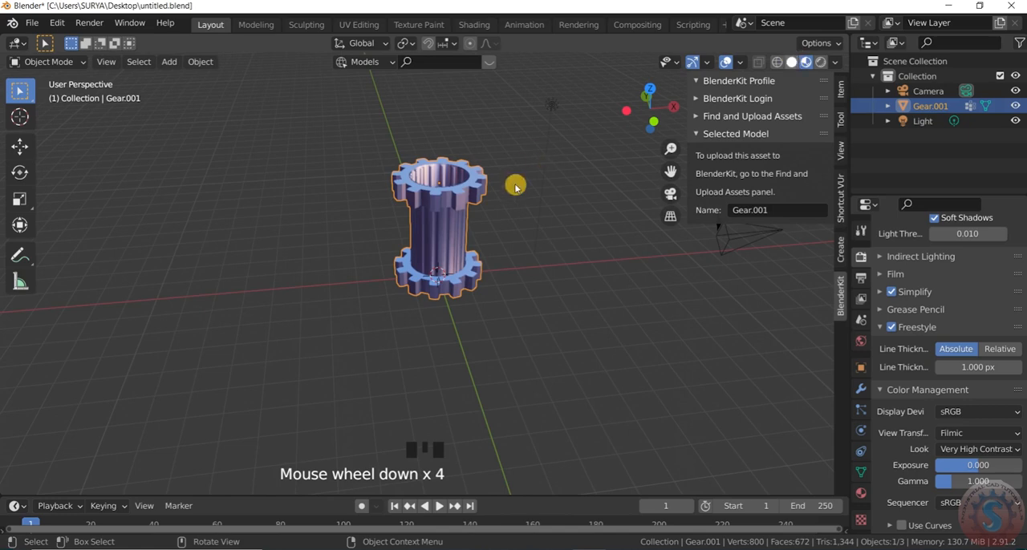
pyautogui.click(479, 220)
pyautogui.scroll(2, 465, 241)
pyautogui.scroll(-2, 457, 241)
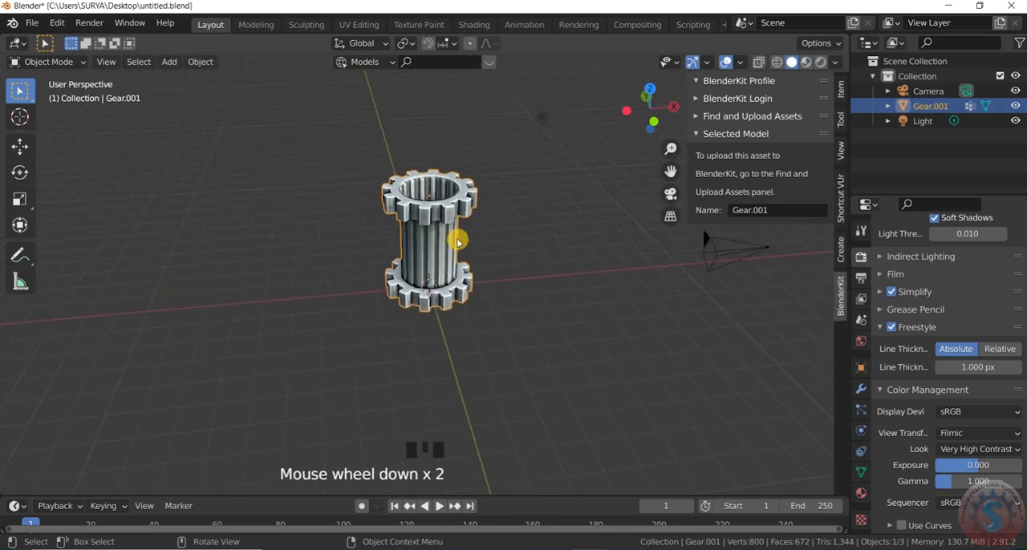
# Duplicate the gear object in the right orthographic view and place the copy about -3.78 m along the global Y axis
pyautogui.press('KP_3')
pyautogui.scroll(5, 405, 210)
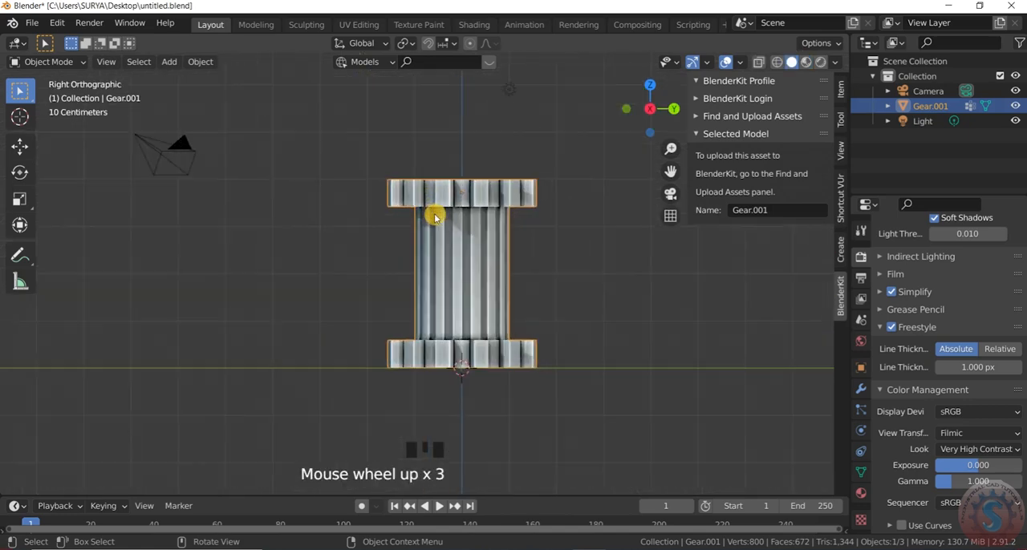
pyautogui.hotkey('shift', 'd')
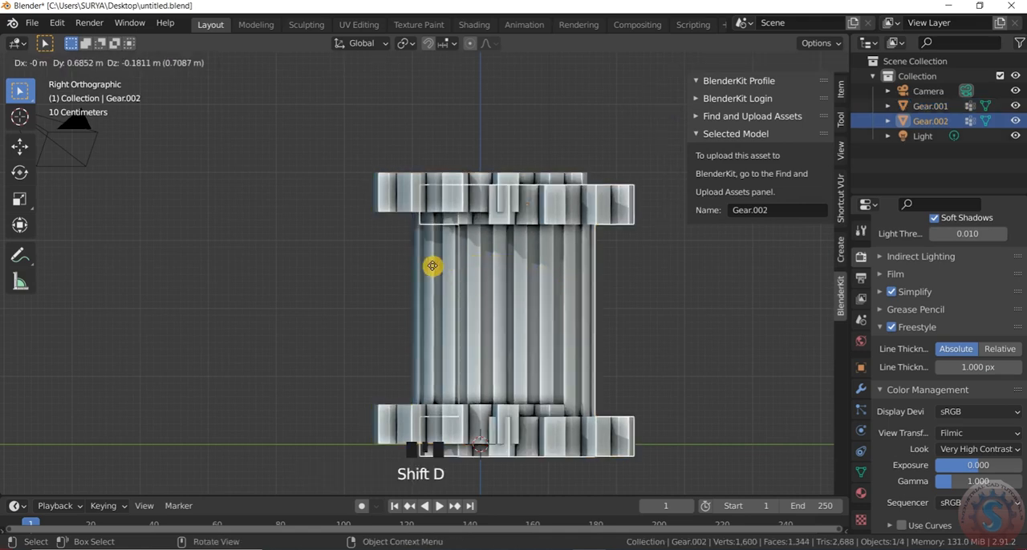
pyautogui.press('x')
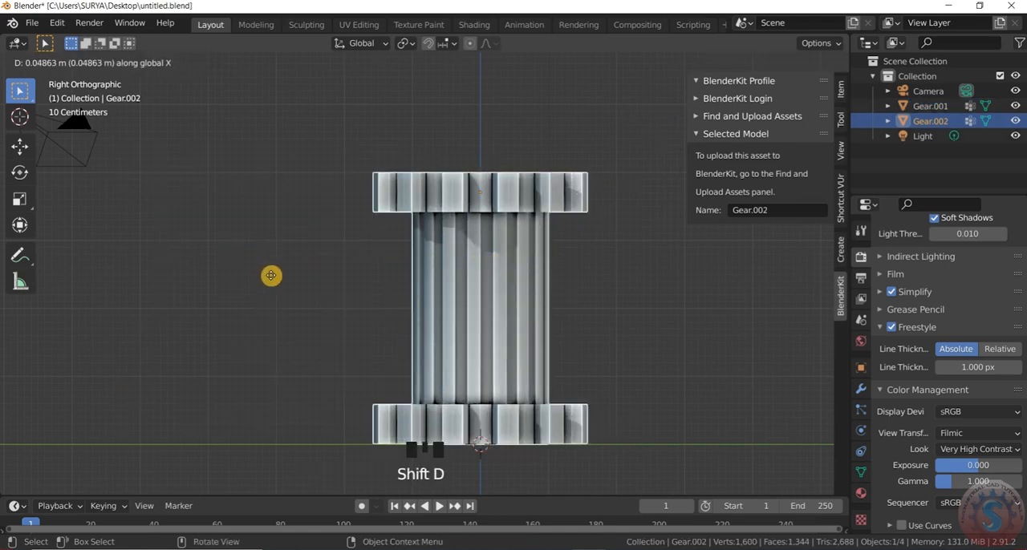
pyautogui.press('y')
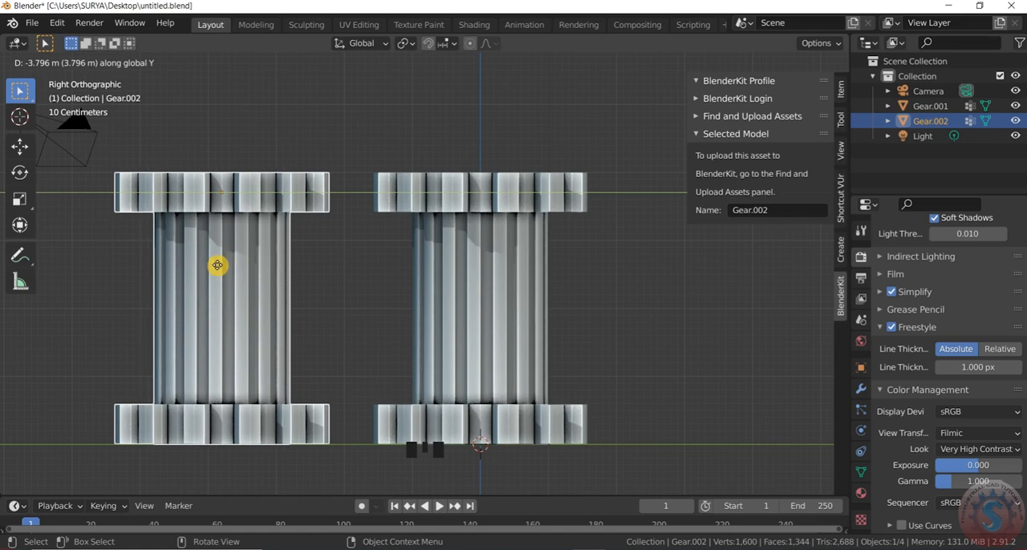
pyautogui.click(217, 269)
# Scale the copy uniformly to about 0.62 and move it about 1.86 m in Y and -0.65 m in Z, beside the original
pyautogui.press('s')
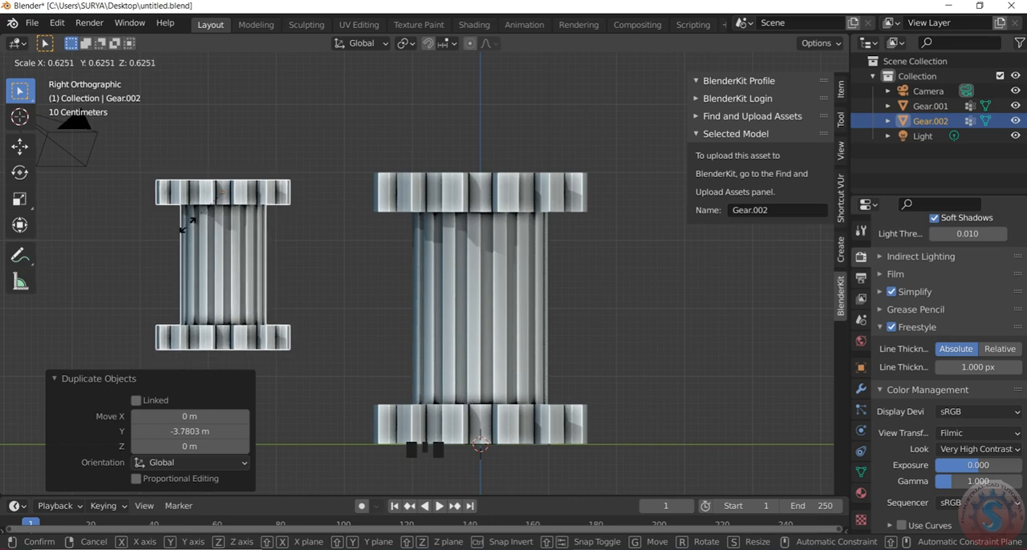
pyautogui.click(189, 224)
pyautogui.press('KP_3')
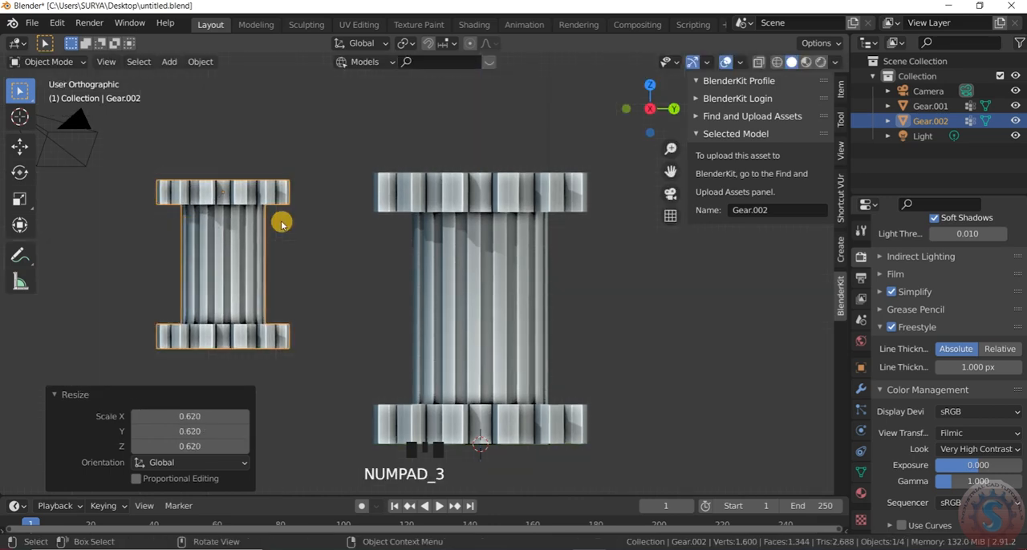
pyautogui.press('g')
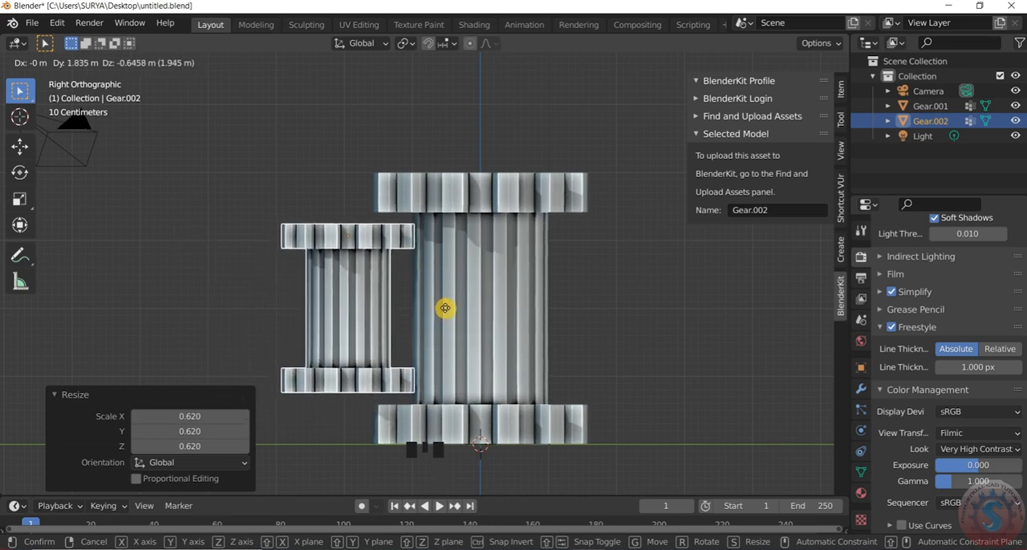
pyautogui.click(444, 306)
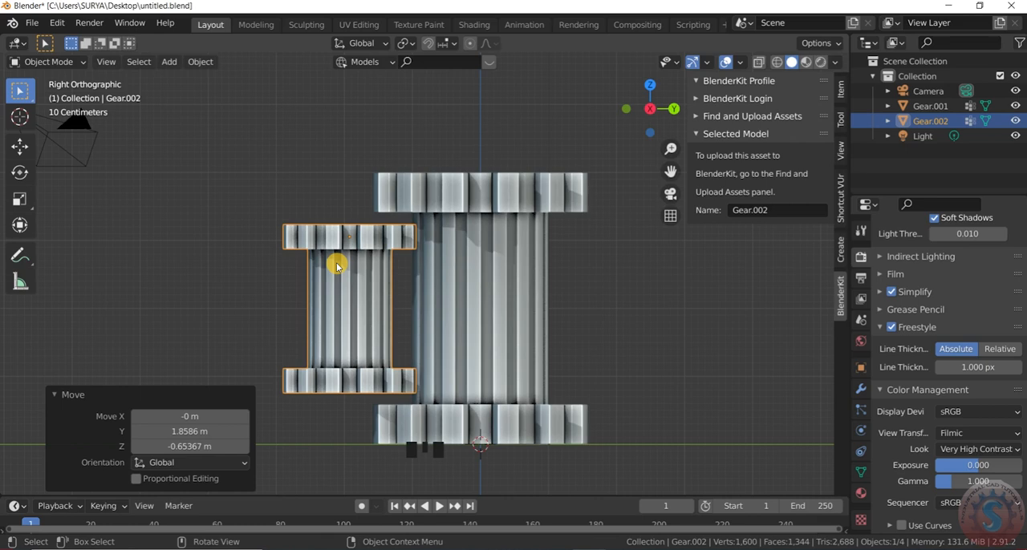
# Duplicate the small gear cylinder about 4.57 m along global Y to the original's other side and scale the copy about 1.12 along Z
pyautogui.hotkey('shift', 'd')
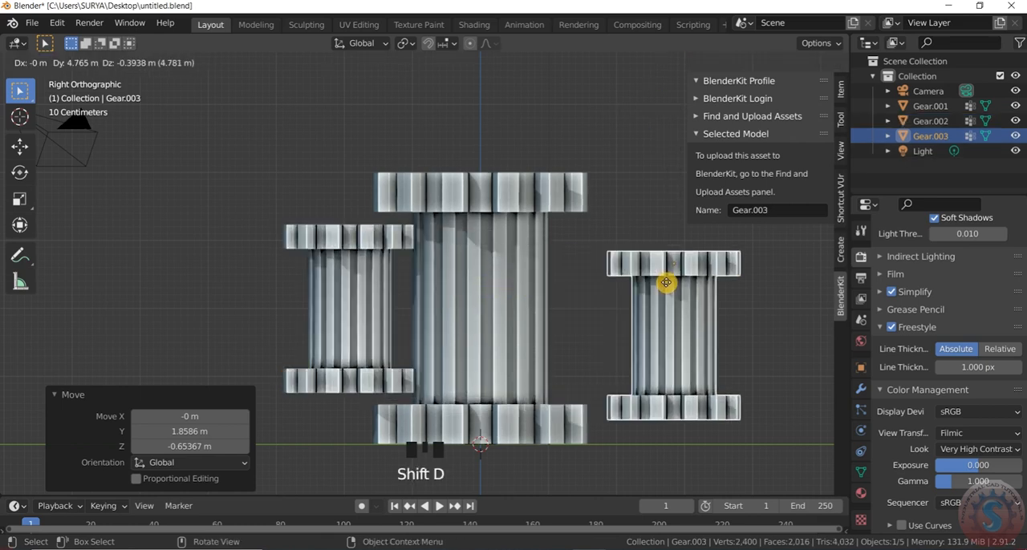
pyautogui.press('y')
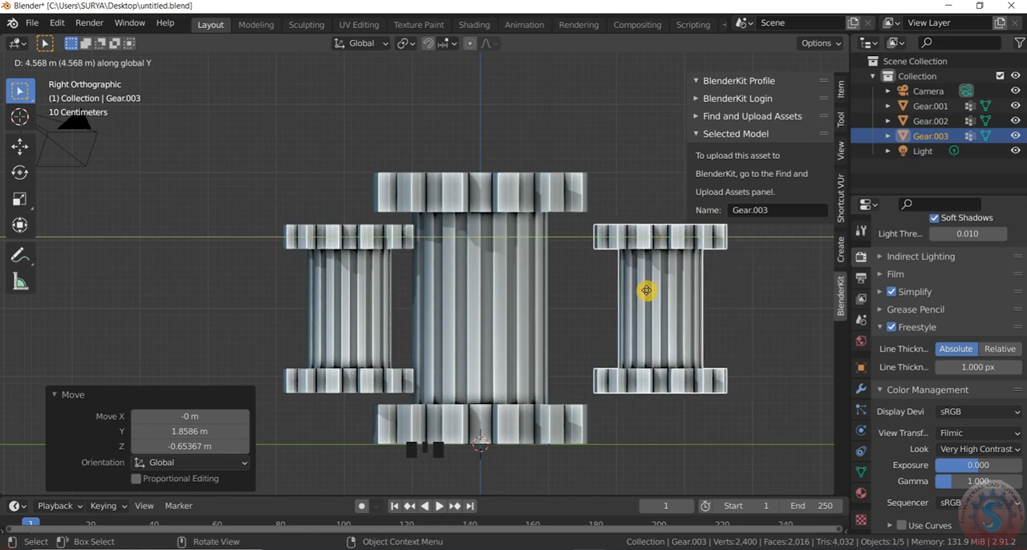
pyautogui.click(648, 294)
pyautogui.press('s')
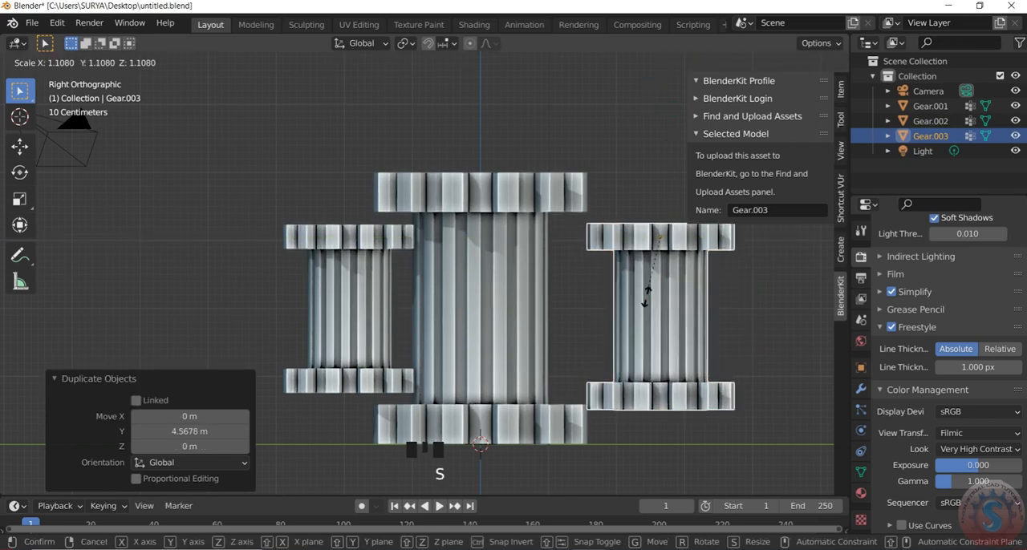
pyautogui.press('z')
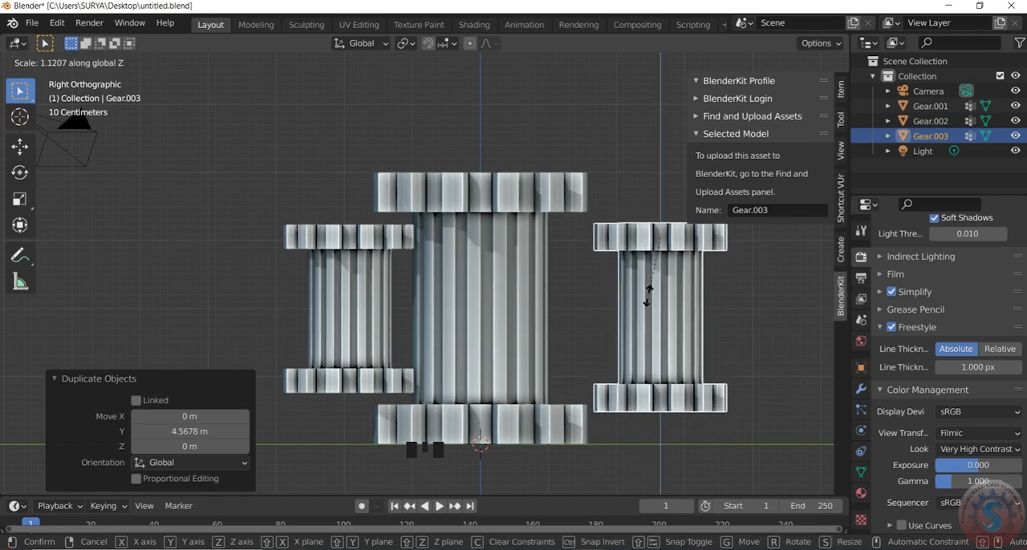
pyautogui.click(648, 343)
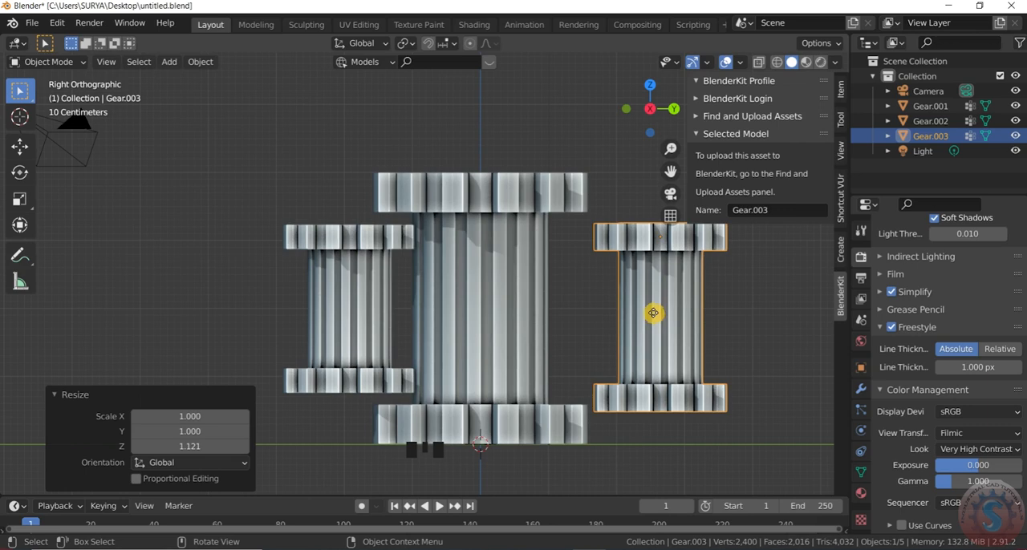
# Move the new copy about -0.56 m along Y and 0.12 m along Z, so it sits against the large gear cylinder
pyautogui.press('g')
pyautogui.press('x')
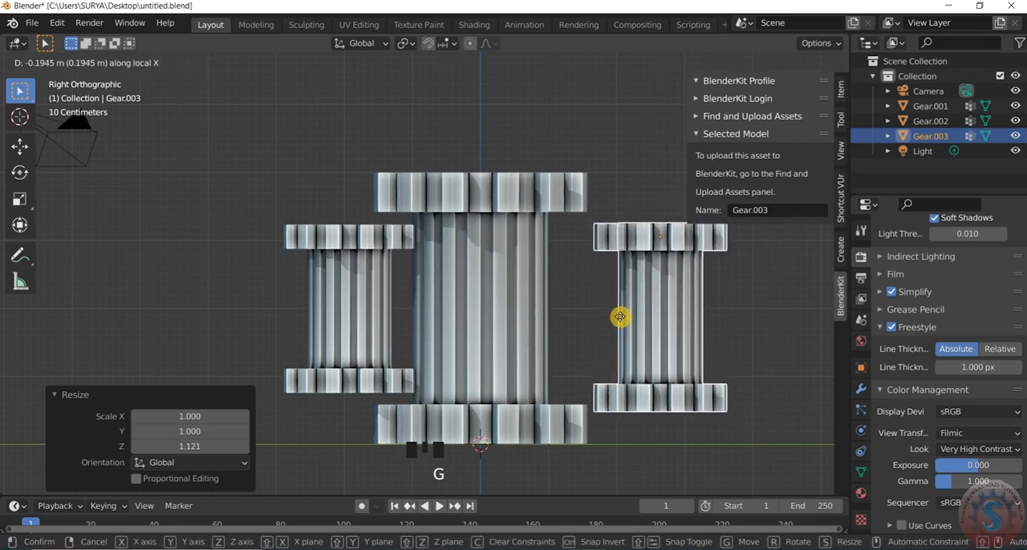
pyautogui.press('y')
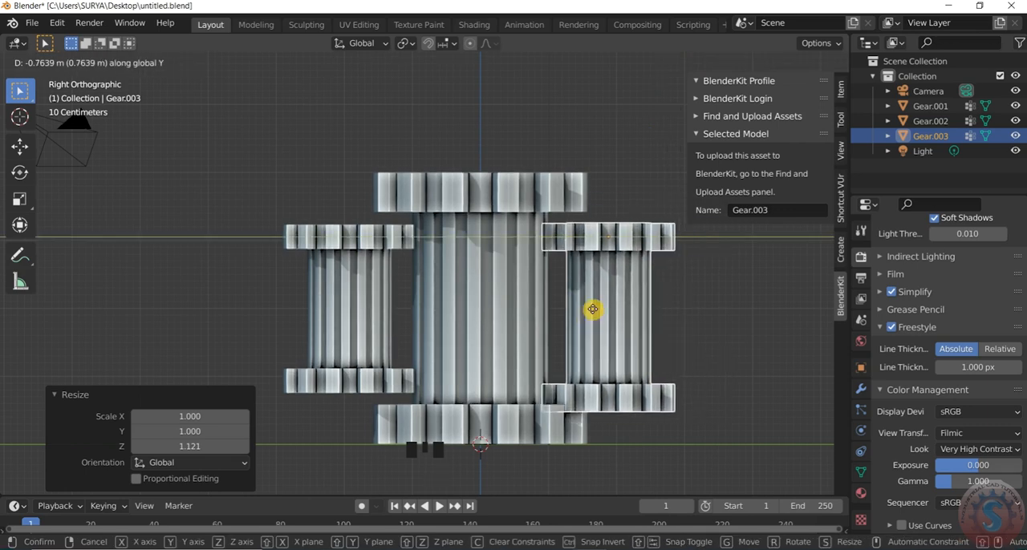
pyautogui.click(612, 299)
pyautogui.scroll(1, 625, 326)
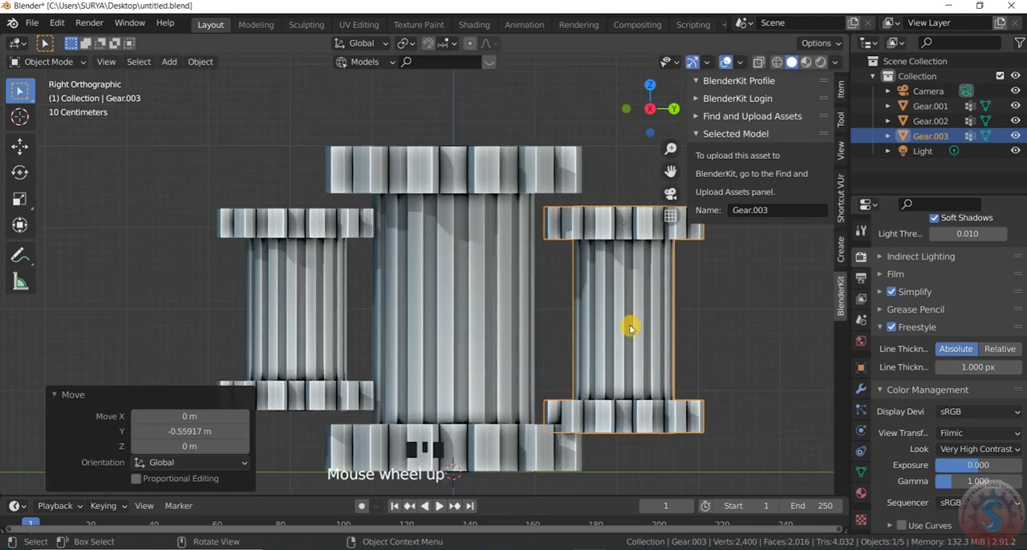
pyautogui.press('g')
pyautogui.press('z')
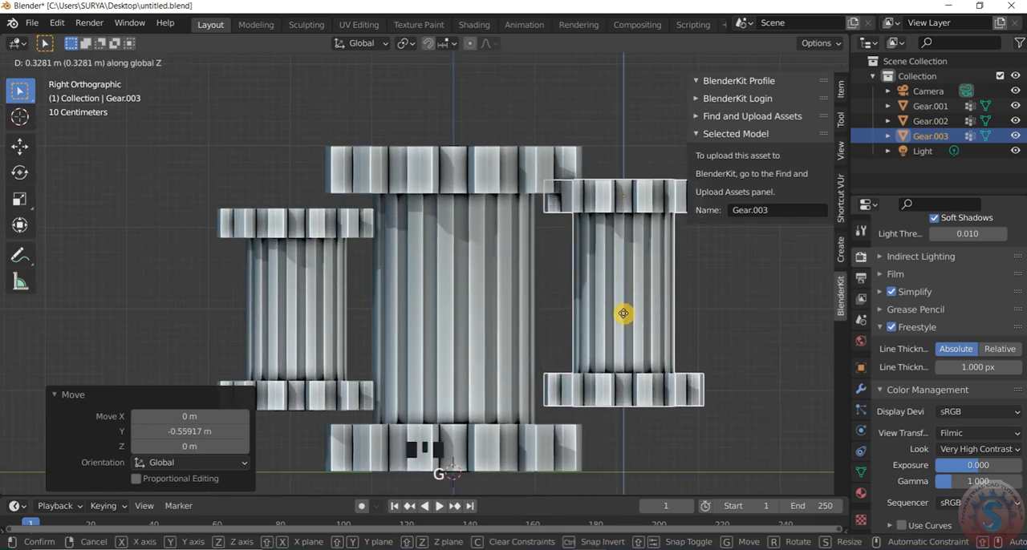
pyautogui.click(623, 319)
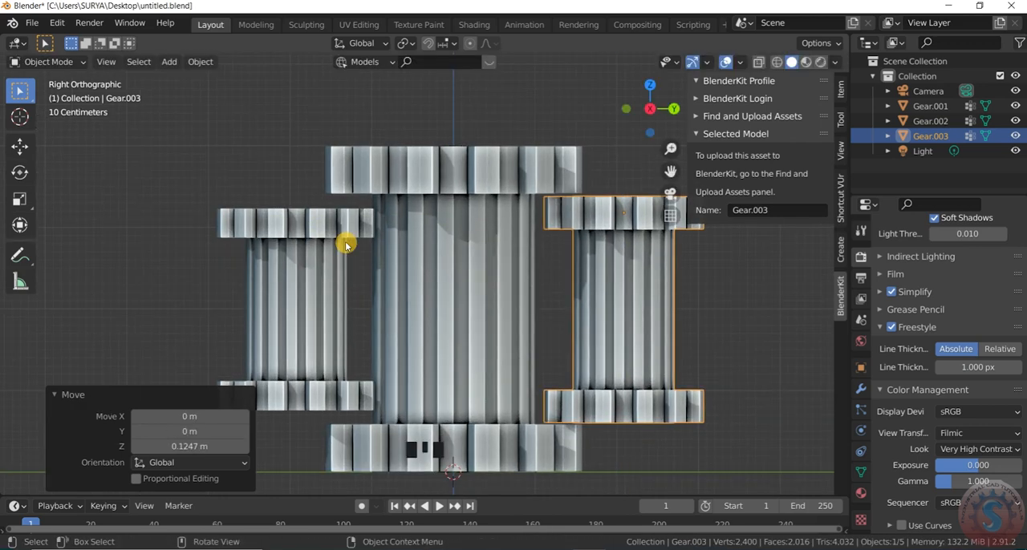
# Scale the first small copy uniformly to about 0.59 and move it about 0.31 m in Y and -1.02 m in Z
pyautogui.click(347, 241)
pyautogui.scroll(-1, 346, 239)
pyautogui.scroll(1, 346, 239)
pyautogui.press('s')
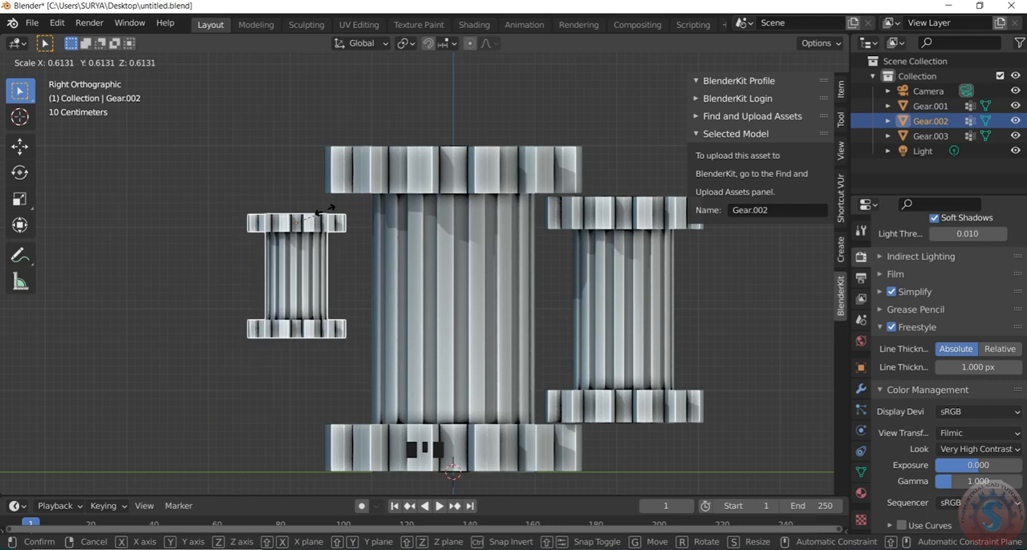
pyautogui.click(329, 218)
pyautogui.press('g')
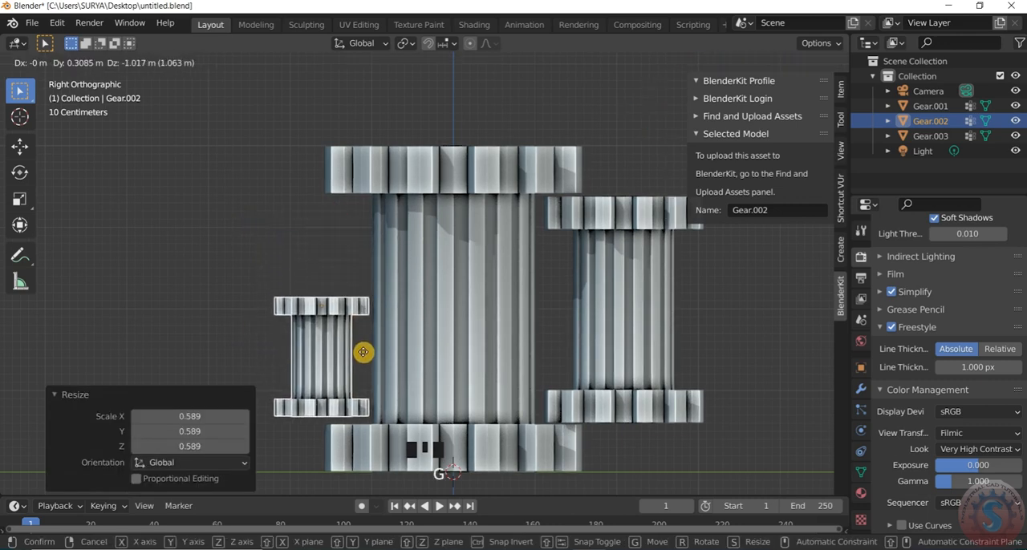
pyautogui.click(363, 352)
# In the top orthographic view, move the larger copy about 1.83 m in X and -0.90 m in Y around the main gear
pyautogui.scroll(-8, 300, 225)
pyautogui.moveTo(310, 201); pyautogui.dragTo(284, 277, button='middle')
pyautogui.scroll(3, 401, 298)
pyautogui.scroll(-3, 404, 272)
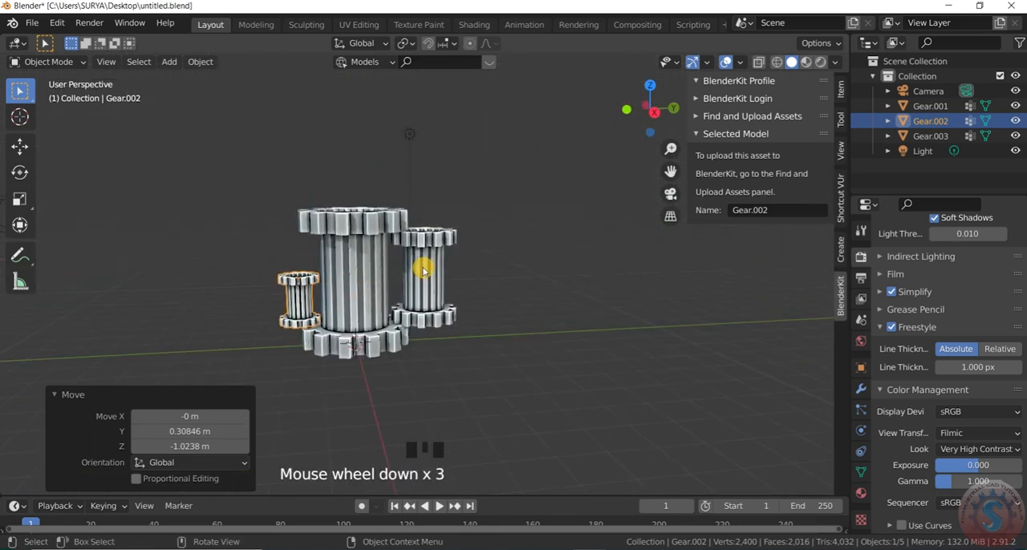
pyautogui.scroll(2, 437, 259)
pyautogui.press('KP_7')
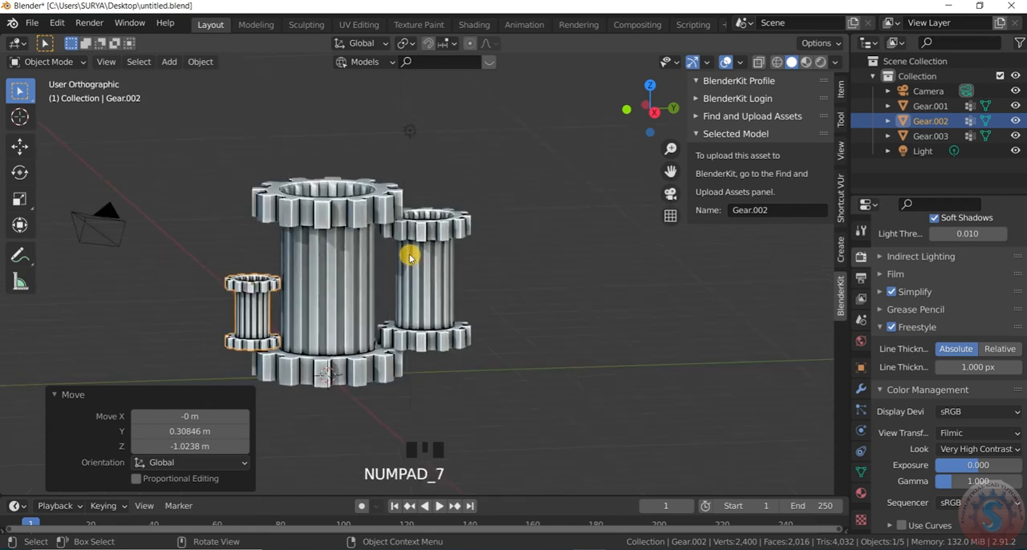
pyautogui.scroll(-2, 170, 215)
pyautogui.scroll(3, 330, 163)
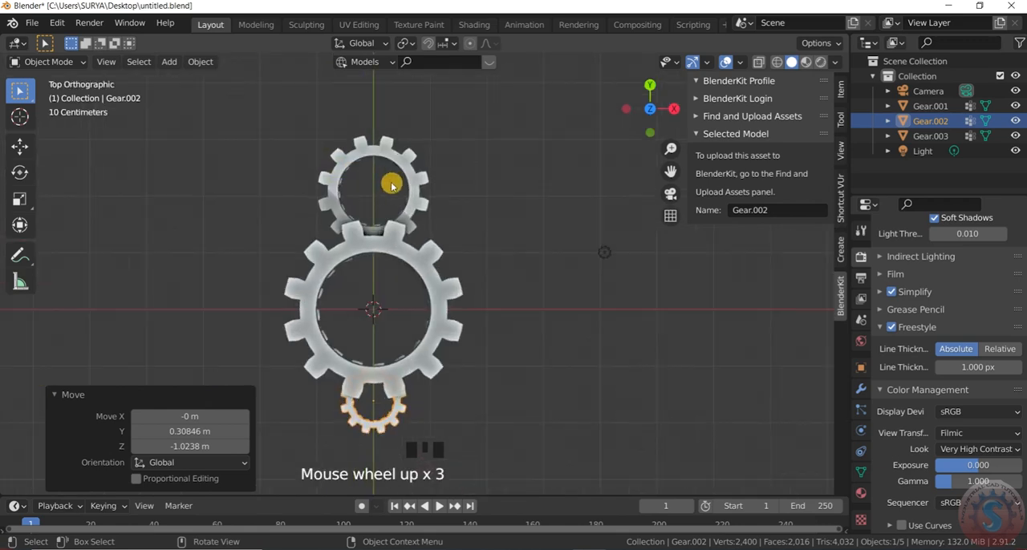
pyautogui.click(423, 219)
pyautogui.press('g')
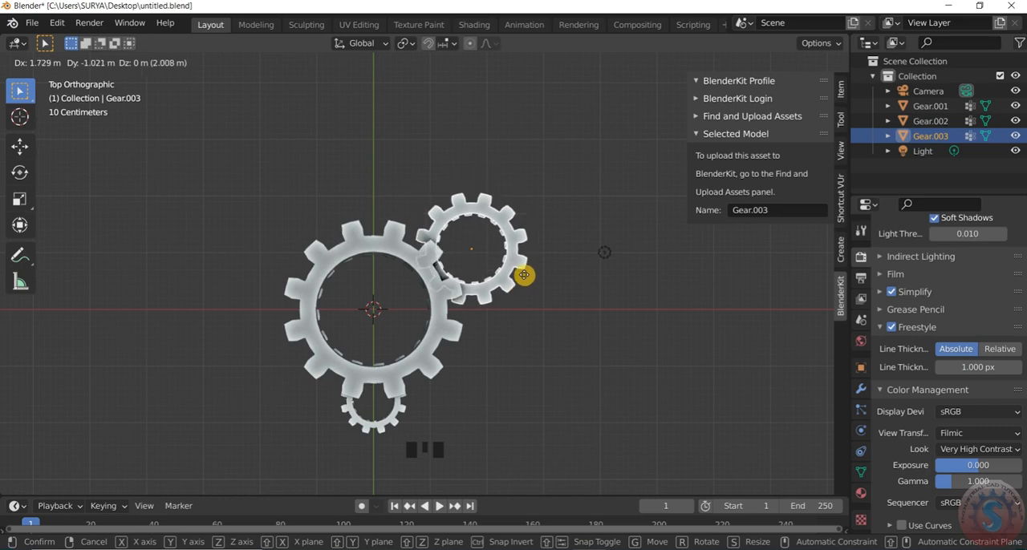
pyautogui.click(535, 263)
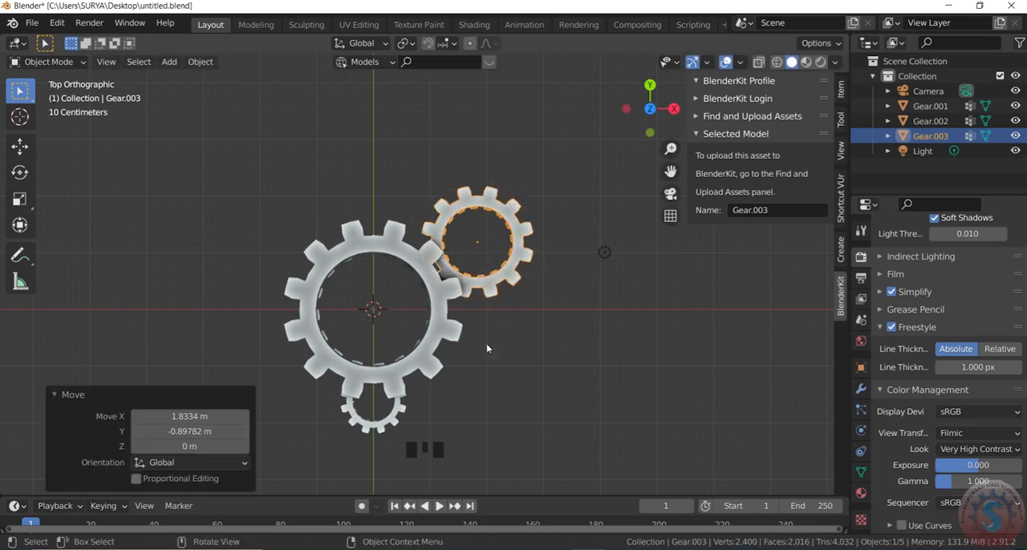
# Examine the arrangement of the three gear cylinders from several angles
pyautogui.moveTo(376, 296); pyautogui.dragTo(378, 252, button='middle')
pyautogui.scroll(-3, 366, 321)
pyautogui.scroll(2, 332, 199)
pyautogui.moveTo(332, 200); pyautogui.dragTo(380, 279, button='middle')
pyautogui.scroll(1, 291, 215)
pyautogui.moveTo(291, 216); pyautogui.dragTo(286, 224, button='middle')
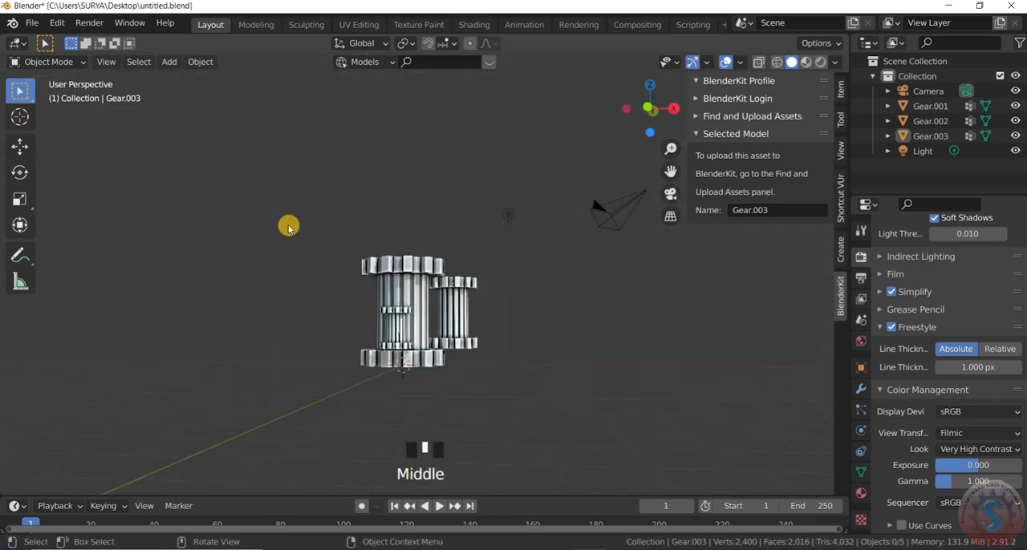
pyautogui.scroll(3, 377, 343)
pyautogui.moveTo(343, 344); pyautogui.dragTo(312, 353, button='middle')
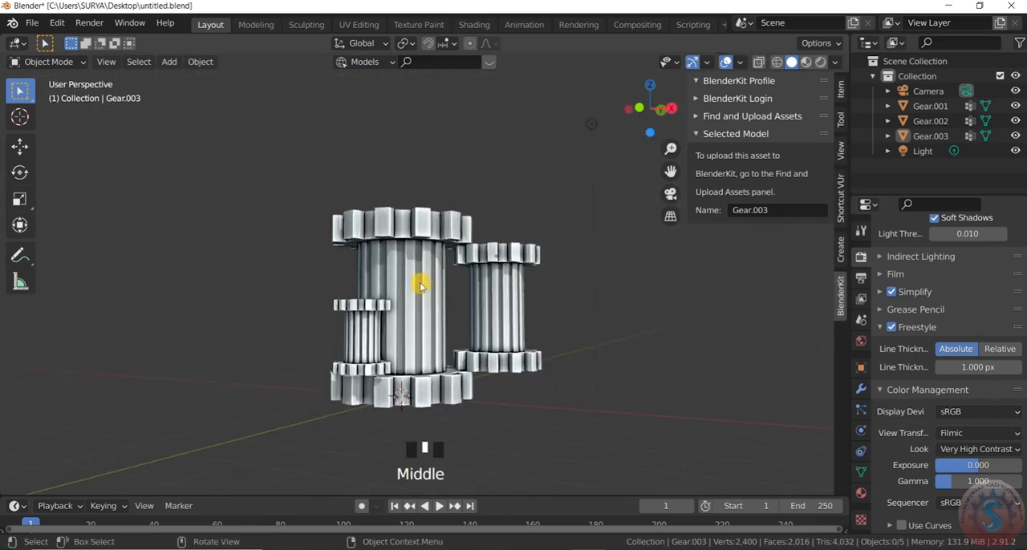
pyautogui.scroll(-4, 420, 285)
pyautogui.scroll(3, 465, 297)
pyautogui.moveTo(364, 332); pyautogui.dragTo(361, 332, button='middle')
pyautogui.scroll(2, 408, 319)
pyautogui.middleClick(504, 264)
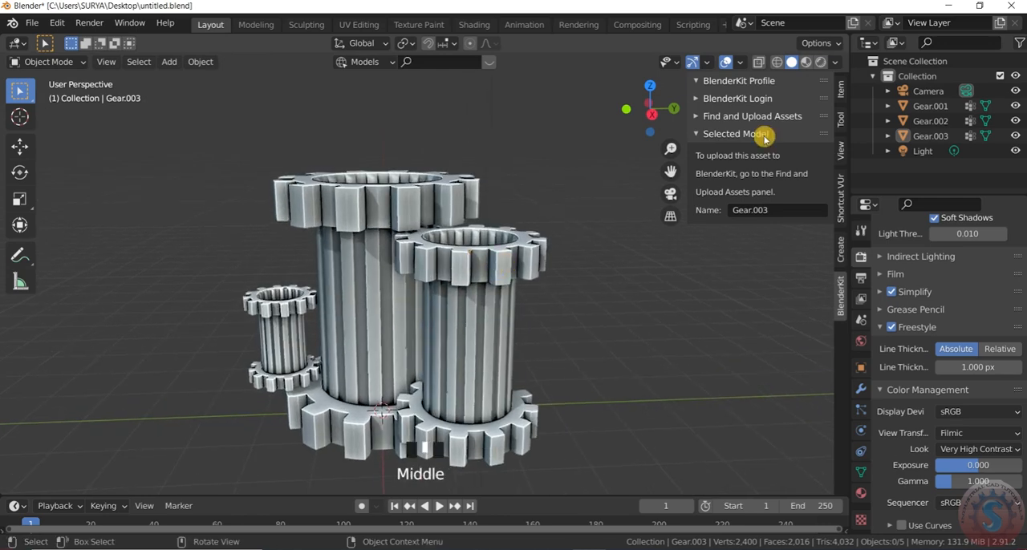
# Switch the viewport shading to Material Preview for the three gear cylinders
pyautogui.click(836, 63)
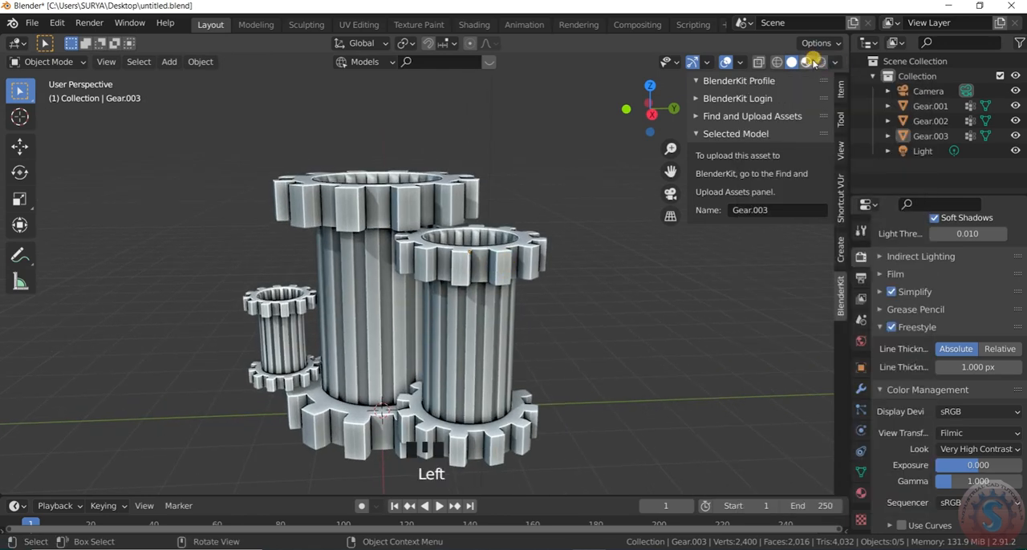
pyautogui.click(808, 63)
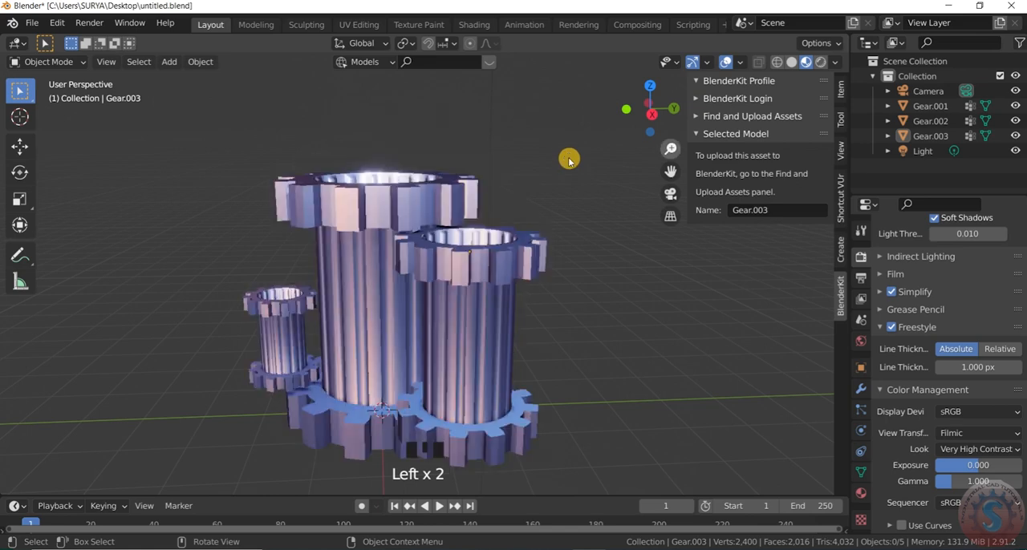
pyautogui.scroll(-2, 470, 236)
pyautogui.scroll(1, 421, 275)
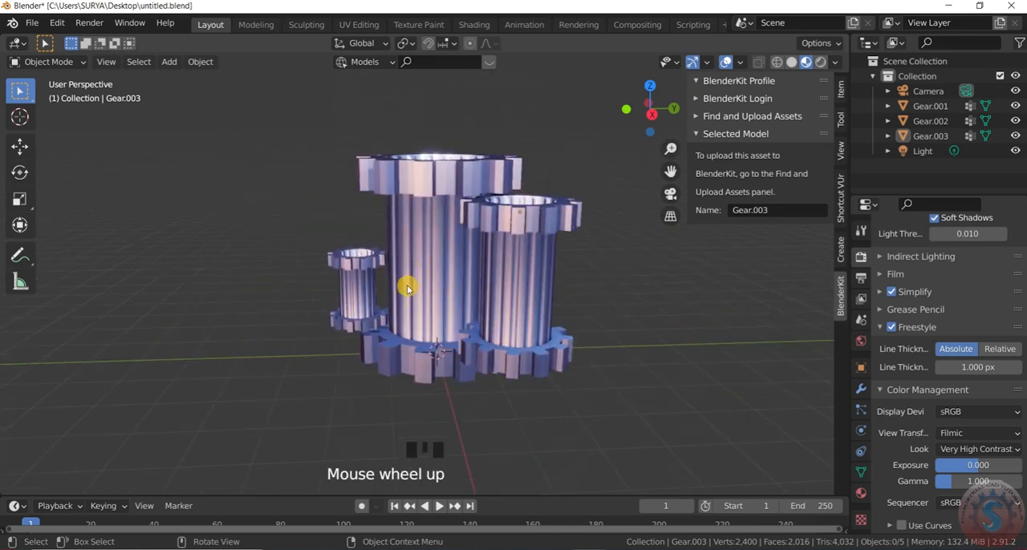
pyautogui.scroll(-5, 405, 289)
pyautogui.scroll(1, 740, 83)
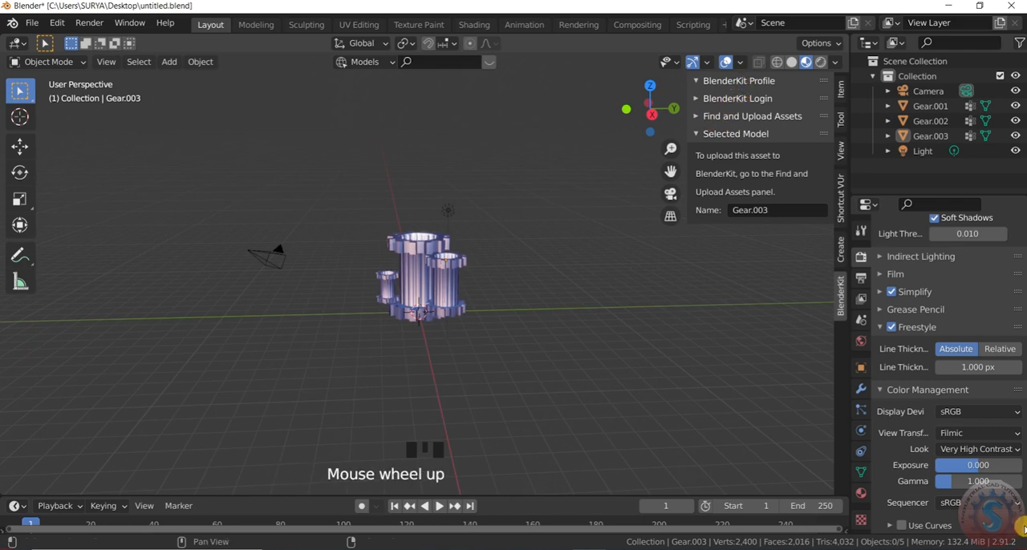
# Select the point light above the gears and set its power to 200 W
pyautogui.click(860, 280)
pyautogui.click(862, 258)
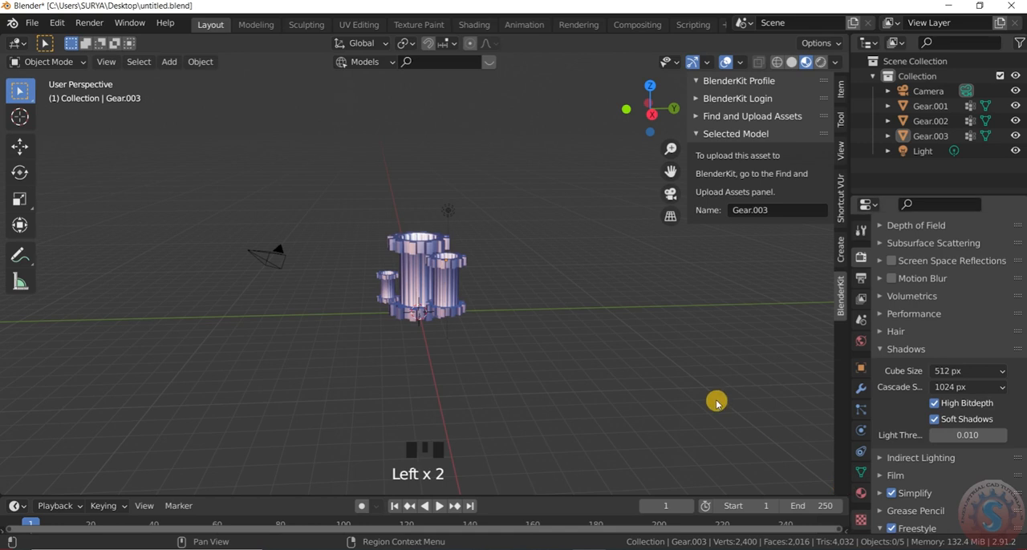
pyautogui.scroll(2, 397, 233)
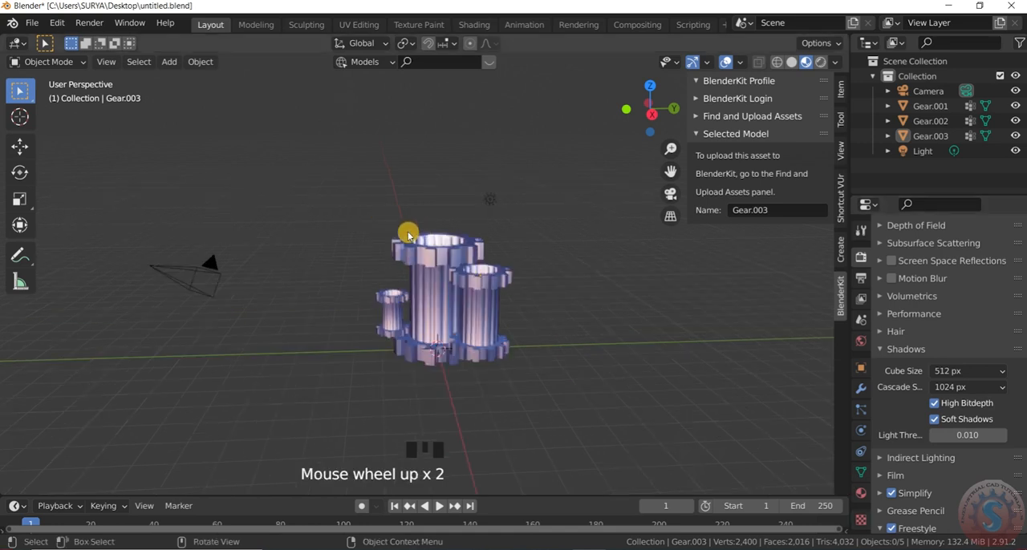
pyautogui.click(495, 203)
pyautogui.click(495, 203)
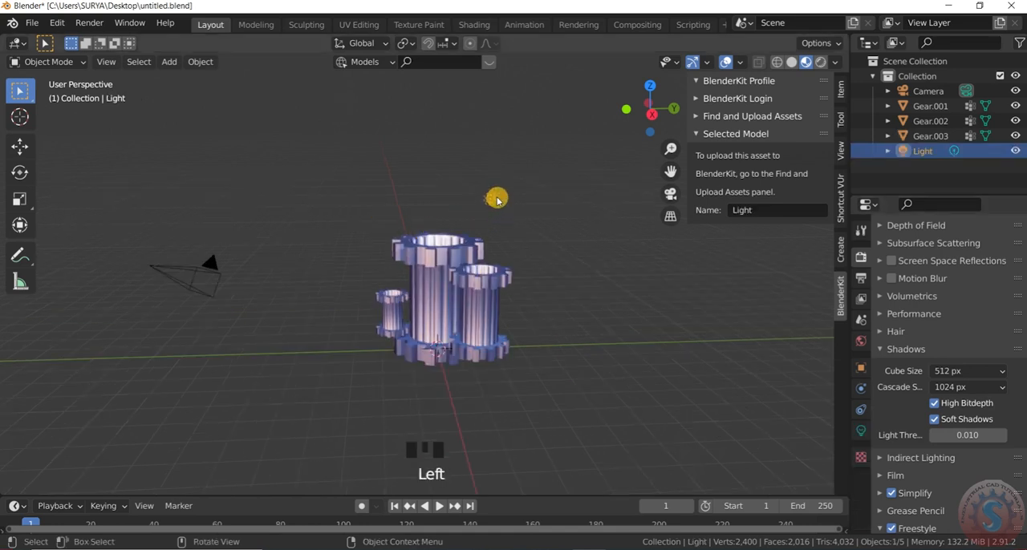
pyautogui.click(863, 437)
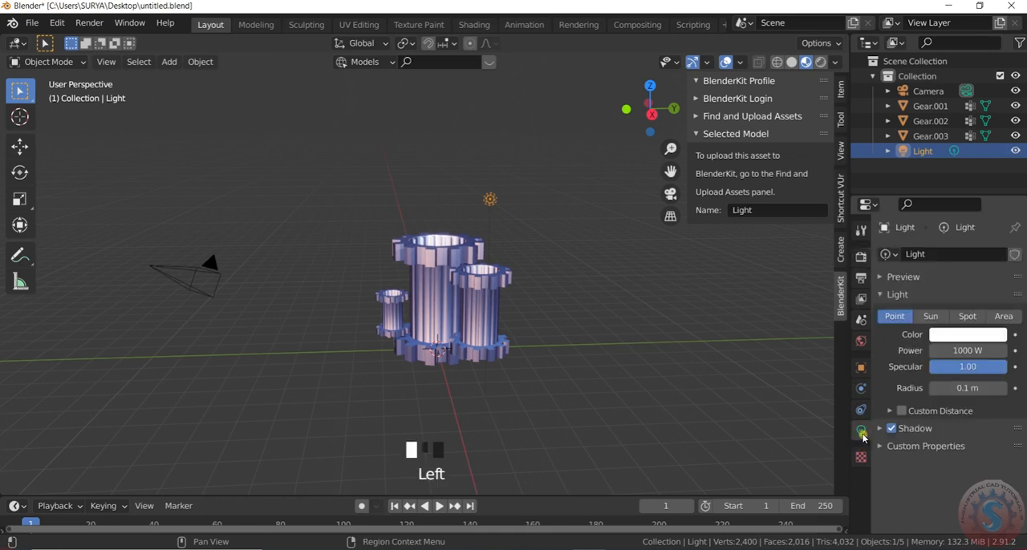
pyautogui.doubleClick(972, 351)
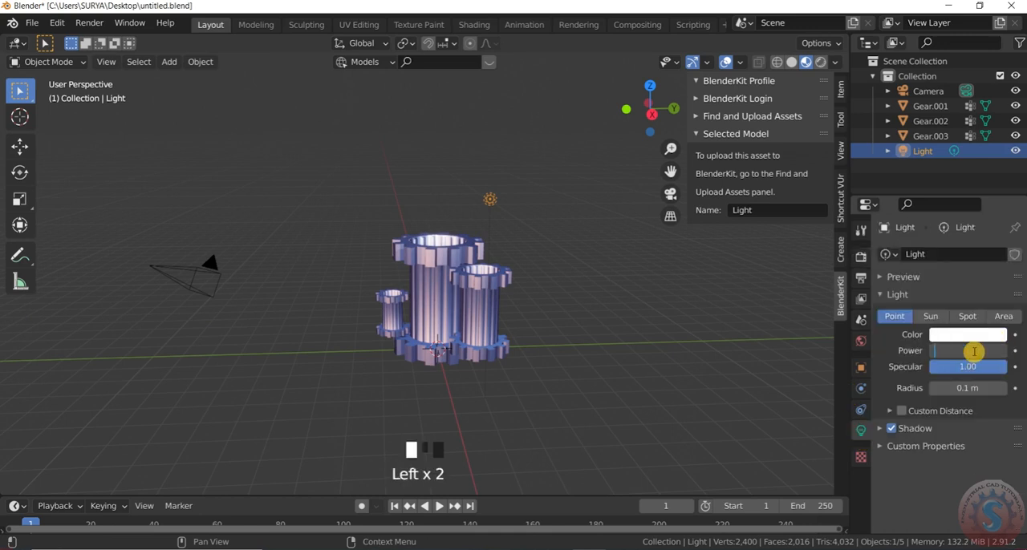
pyautogui.write('200 W')
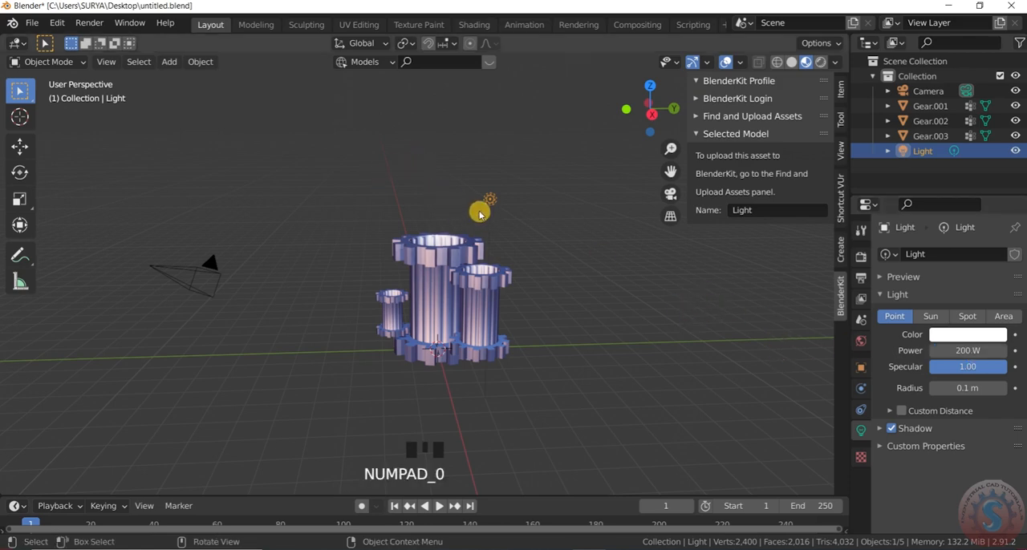
# Duplicate the point light three times in succession around the gears, offsetting the copies about -3.72 m in Y, -4.80 m in Z and 6.51 m in Y
pyautogui.hotkey('shift', 'd')
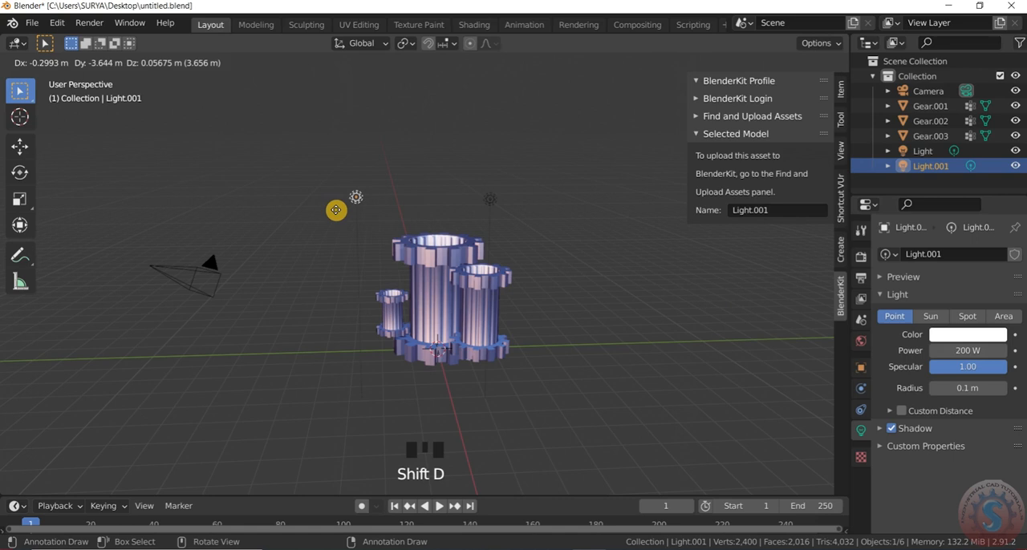
pyautogui.click(336, 210)
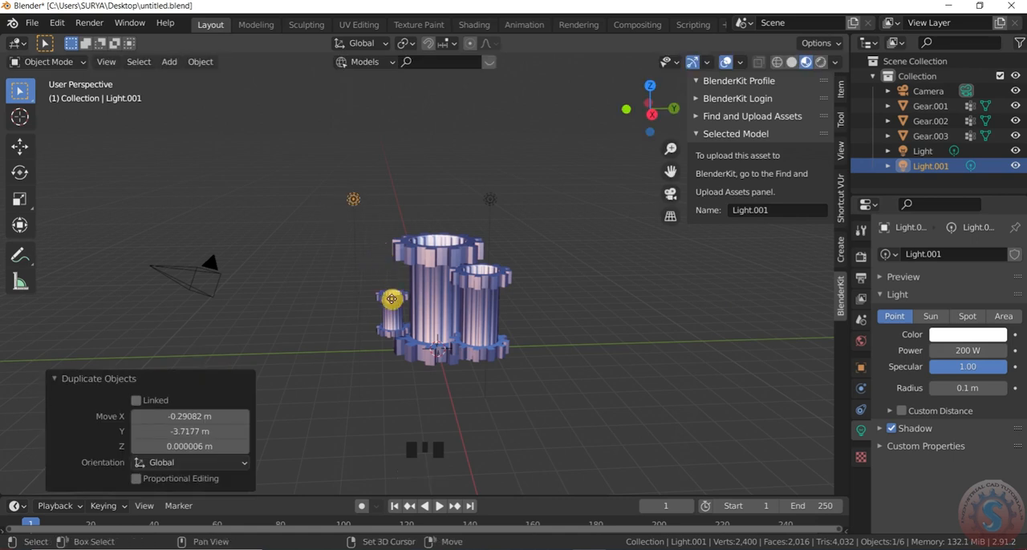
pyautogui.hotkey('shift', 'd')
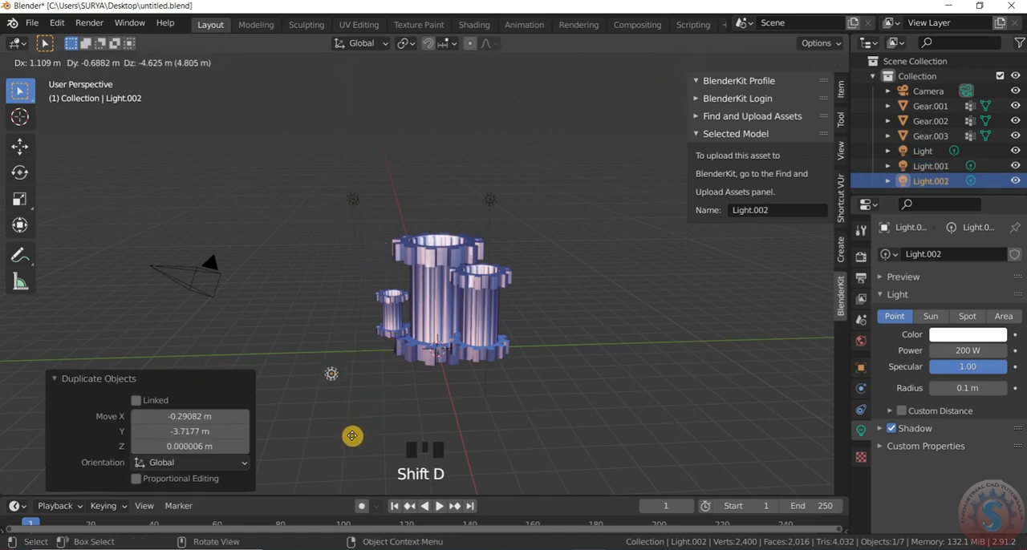
pyautogui.click(351, 436)
pyautogui.hotkey('shift', 'd')
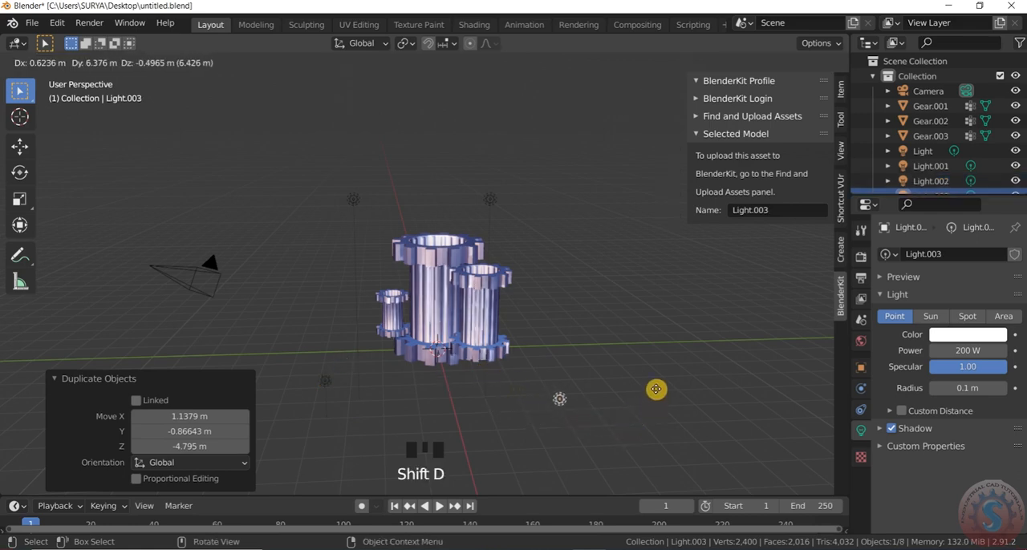
pyautogui.click(653, 383)
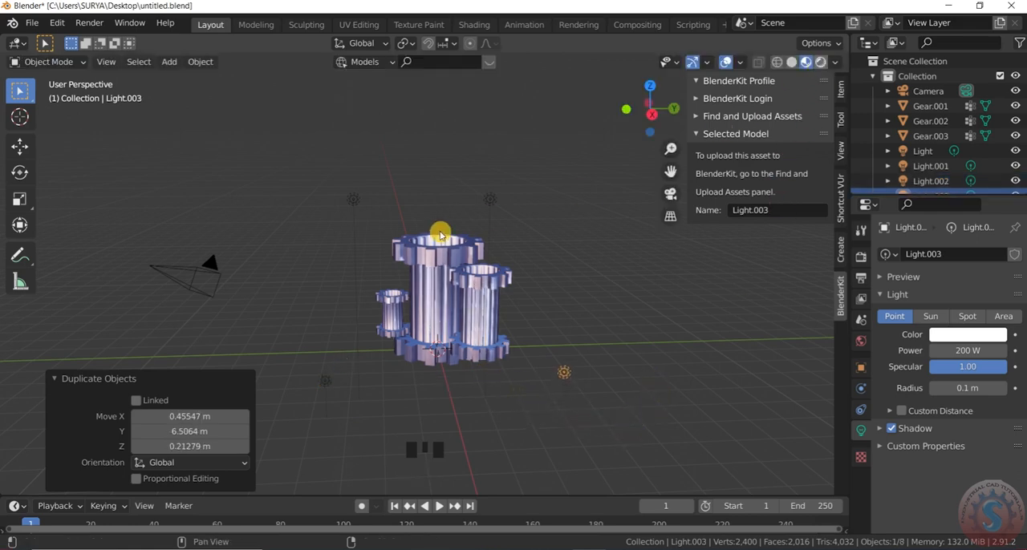
# Examine the lit gear cylinders up close and from several angles
pyautogui.scroll(2, 443, 309)
pyautogui.scroll(4, 508, 190)
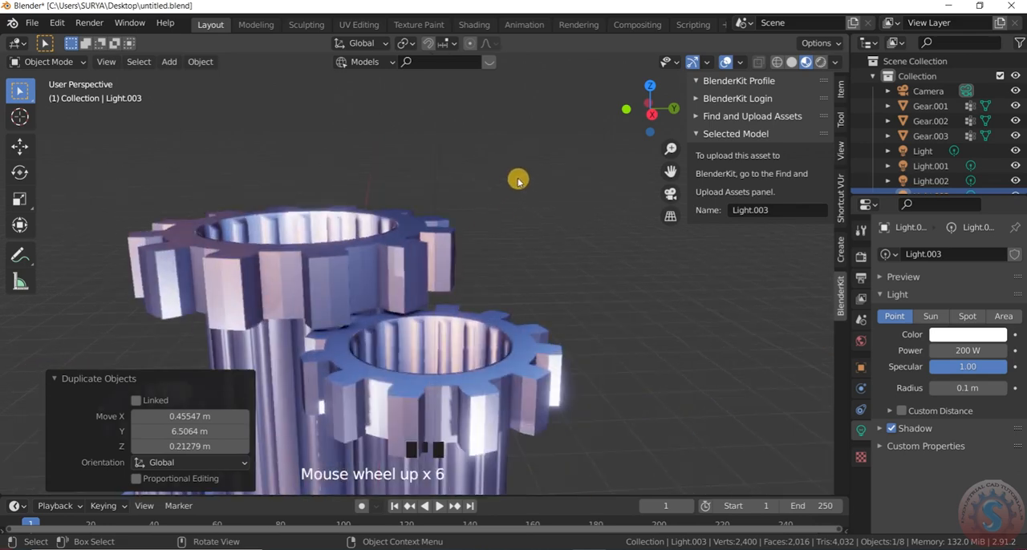
pyautogui.scroll(-7, 513, 185)
pyautogui.scroll(6, 458, 275)
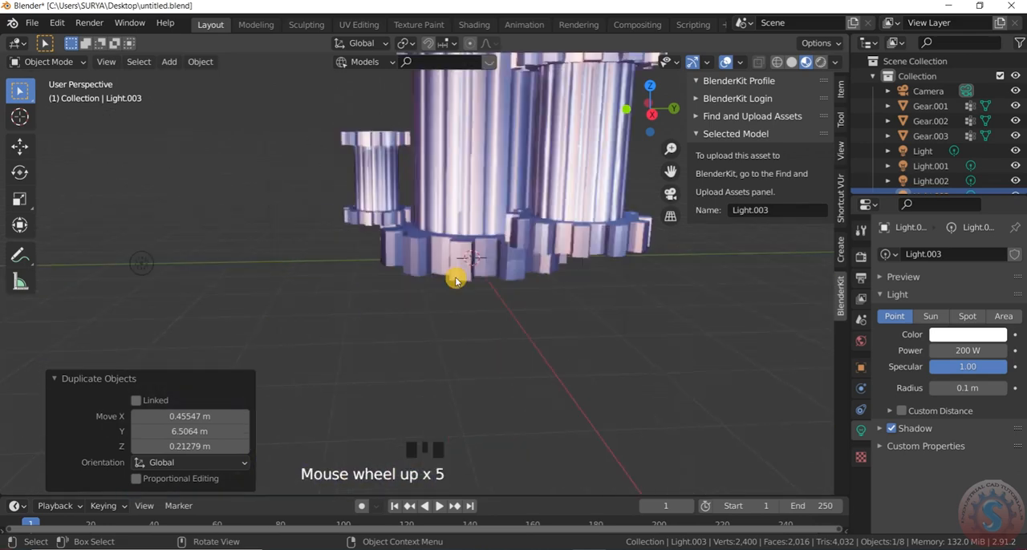
pyautogui.scroll(-3, 462, 300)
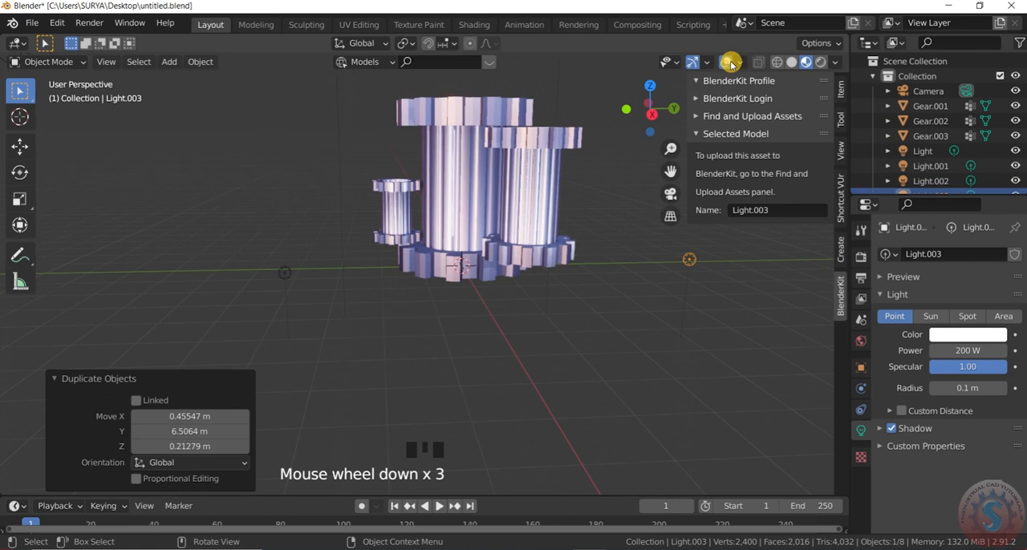
pyautogui.click(726, 62)
pyautogui.click(725, 62)
pyautogui.scroll(2, 557, 166)
pyautogui.scroll(-3, 550, 206)
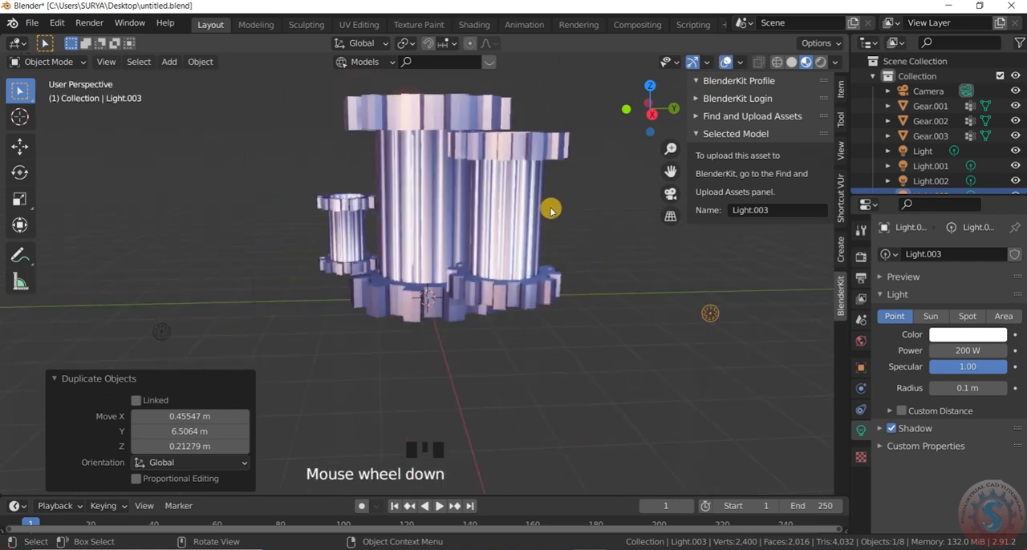
# Hide the viewport overlays and inspect the three gear cylinders in the perspective and camera views
pyautogui.click(725, 62)
pyautogui.click(706, 62)
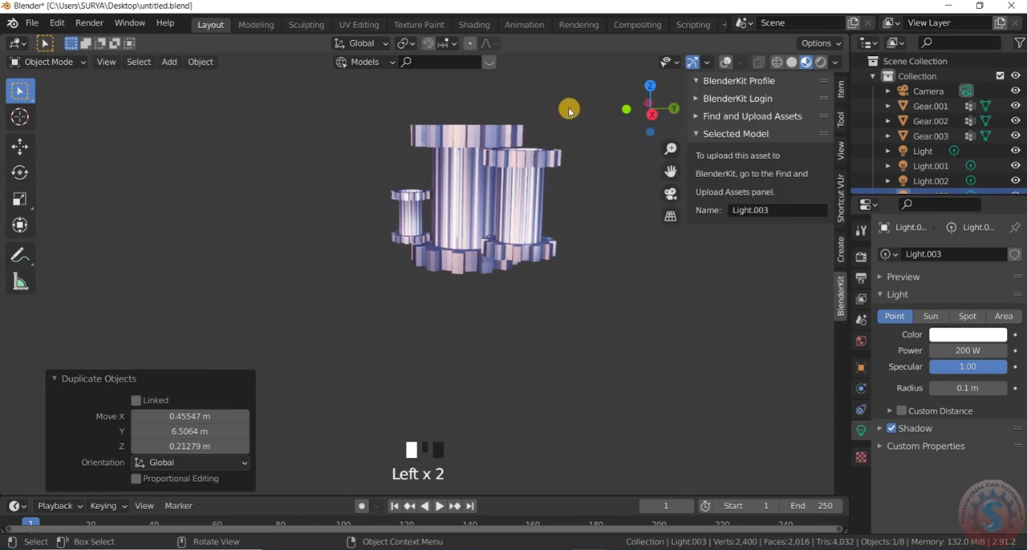
pyautogui.scroll(2, 562, 107)
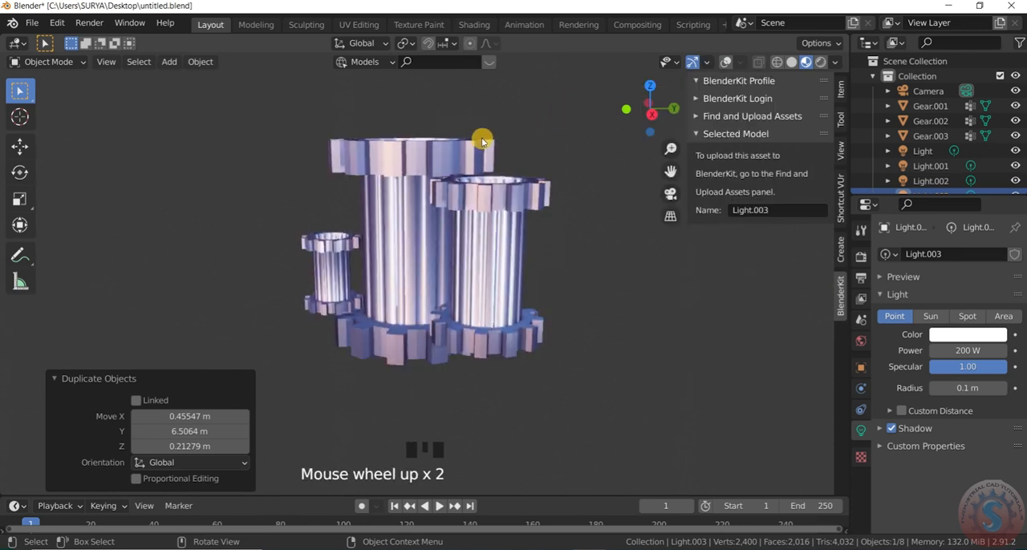
pyautogui.press('KP_0')
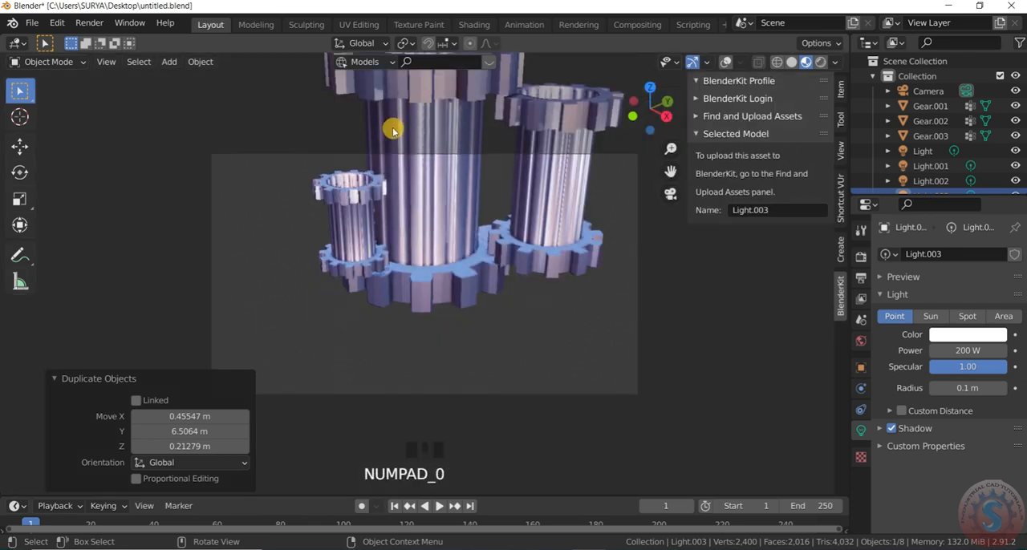
pyautogui.scroll(-3, 468, 176)
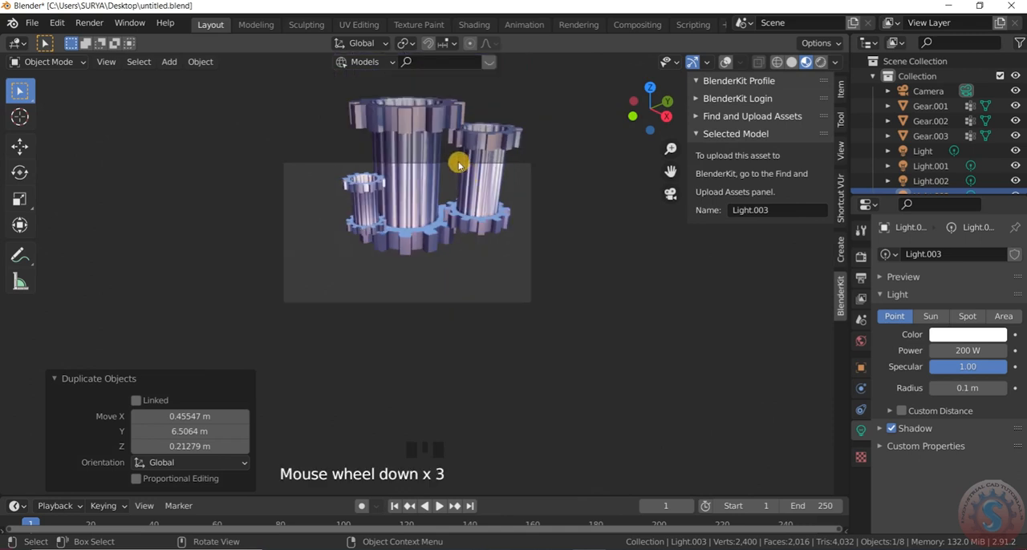
pyautogui.scroll(7, 458, 165)
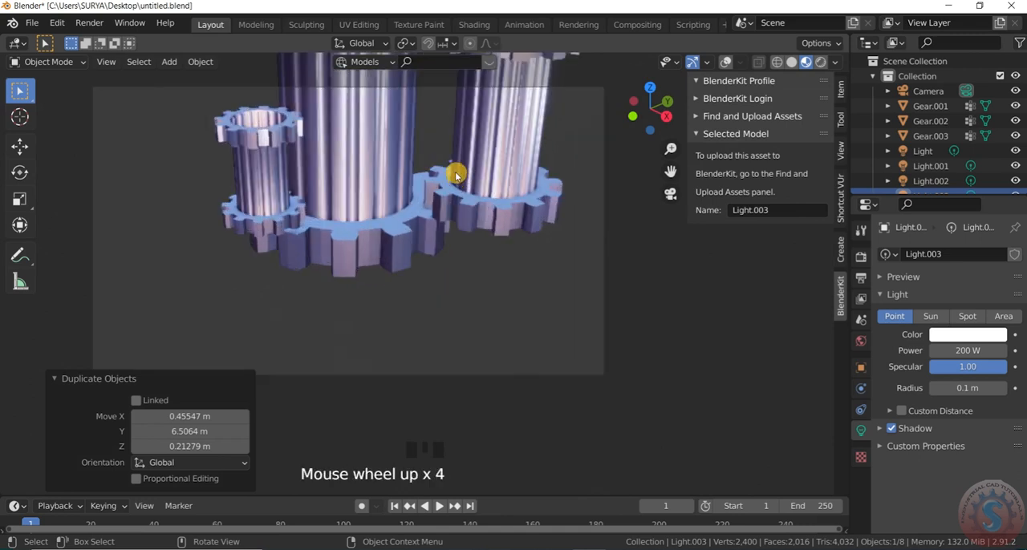
# Try the warm interior, city and street environment images for the Material Preview lighting
pyautogui.click(835, 61)
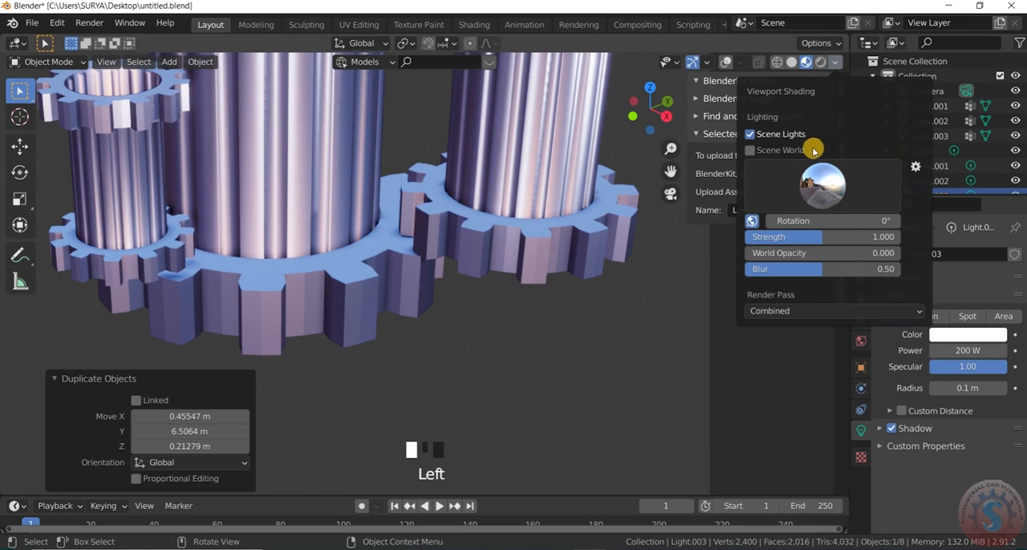
pyautogui.click(823, 189)
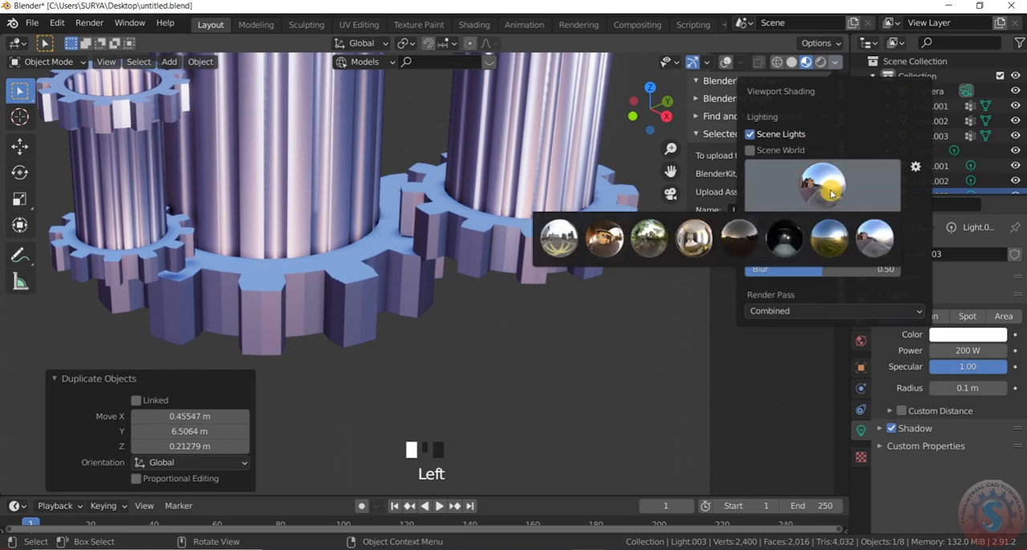
pyautogui.click(603, 238)
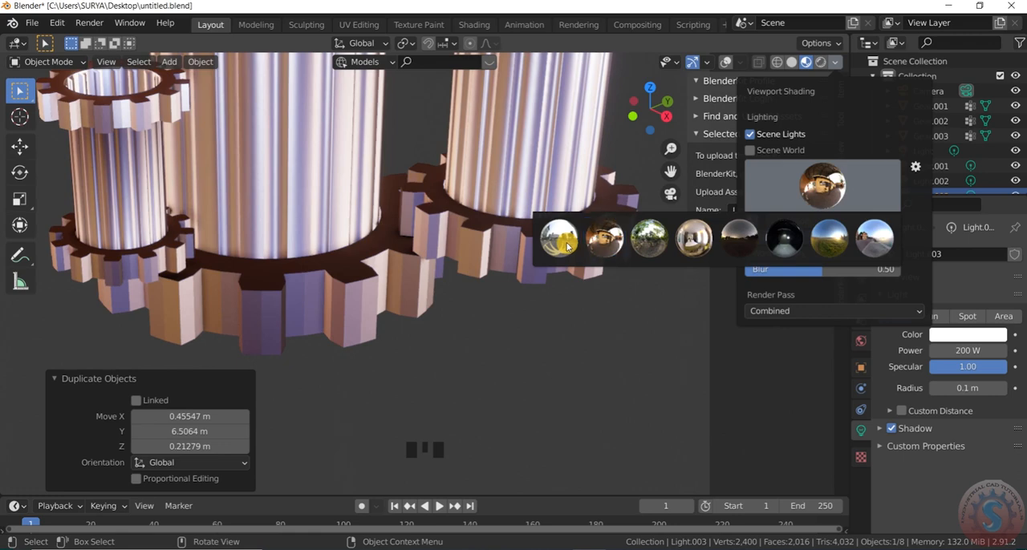
pyautogui.click(566, 241)
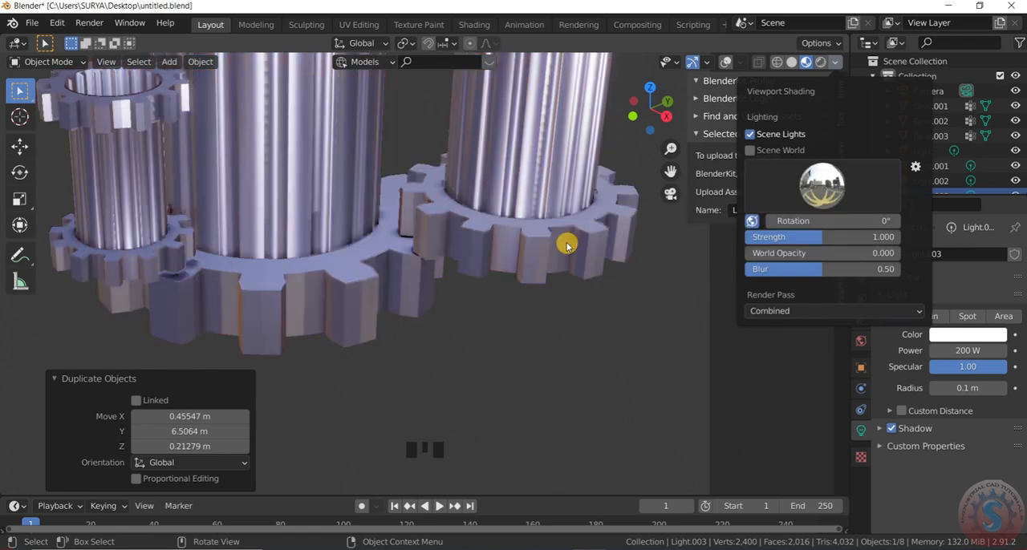
pyautogui.click(815, 193)
pyautogui.click(874, 239)
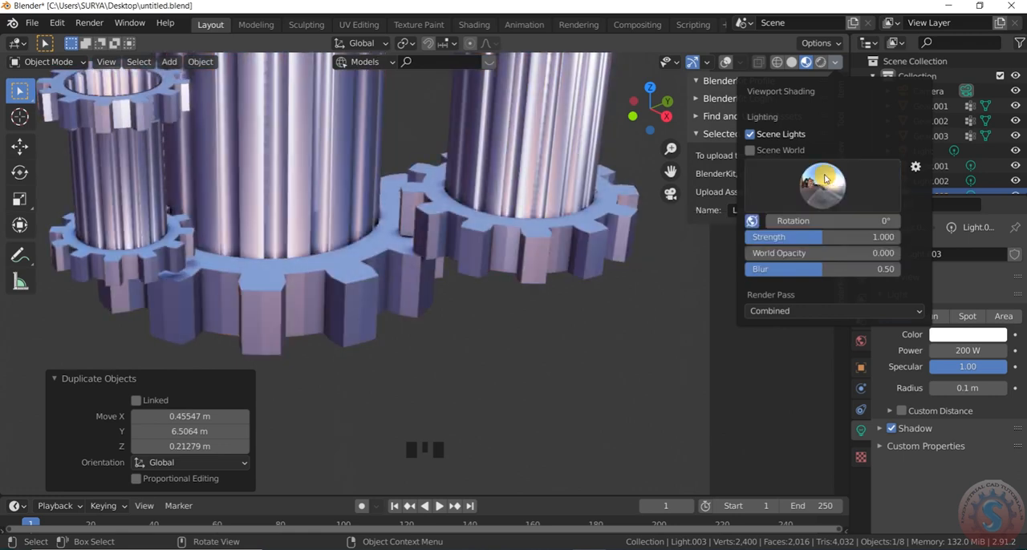
# Try the green field with blue sky environment image for the Material Preview lighting
pyautogui.click(828, 184)
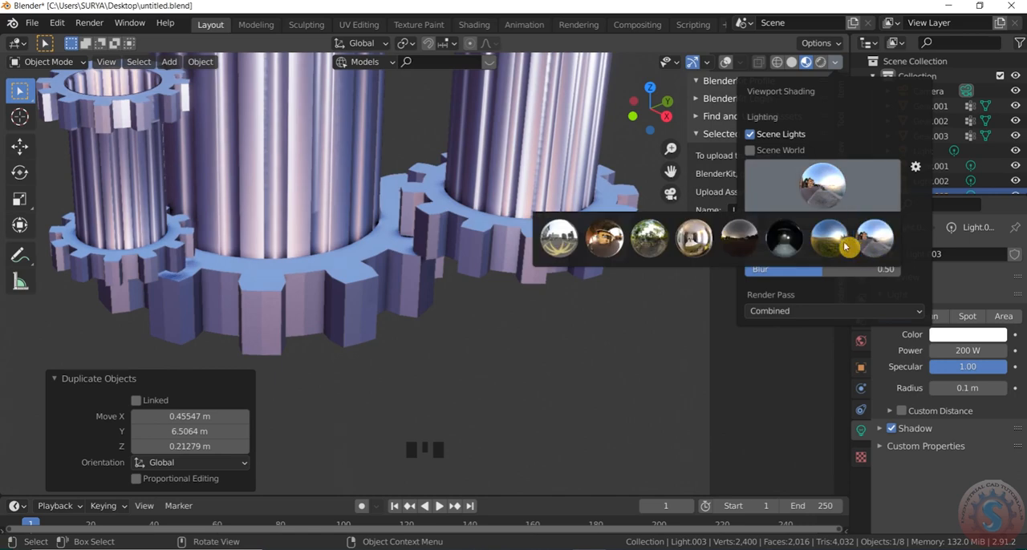
pyautogui.click(840, 241)
pyautogui.click(831, 181)
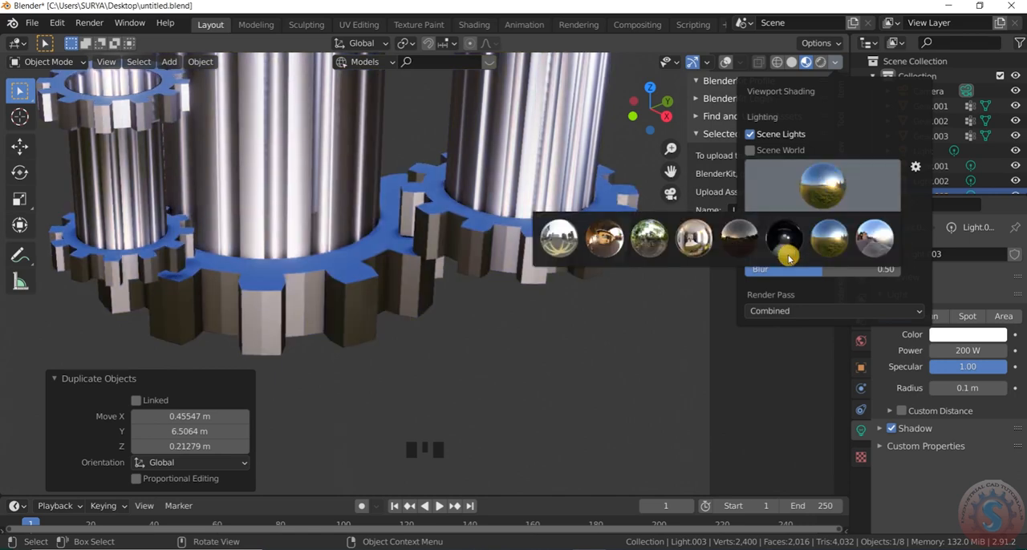
pyautogui.scroll(3, 525, 294)
pyautogui.scroll(2, 518, 291)
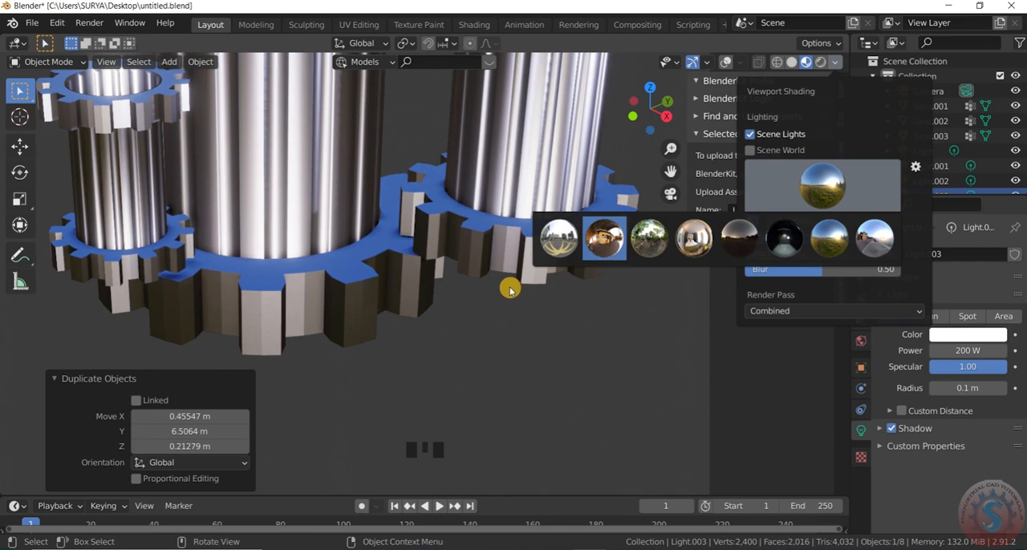
pyautogui.scroll(3, 389, 303)
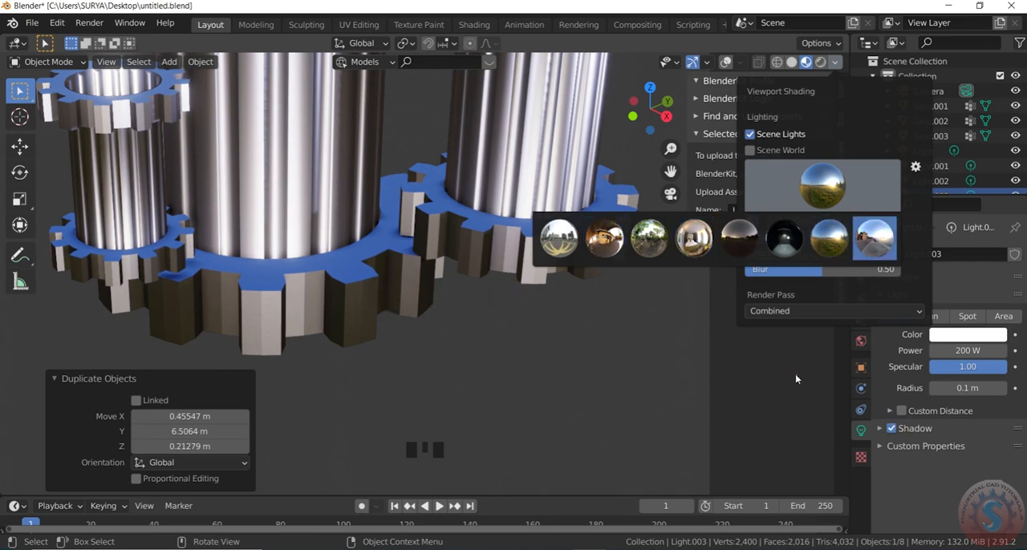
pyautogui.click(604, 271)
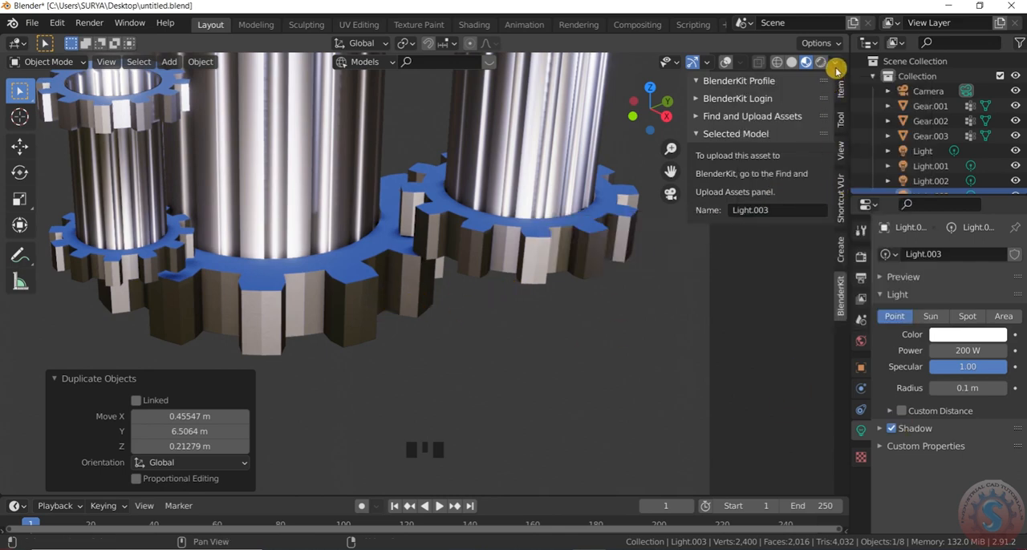
# Set the Material Preview lighting to the city environment image
pyautogui.click(835, 61)
pyautogui.click(819, 191)
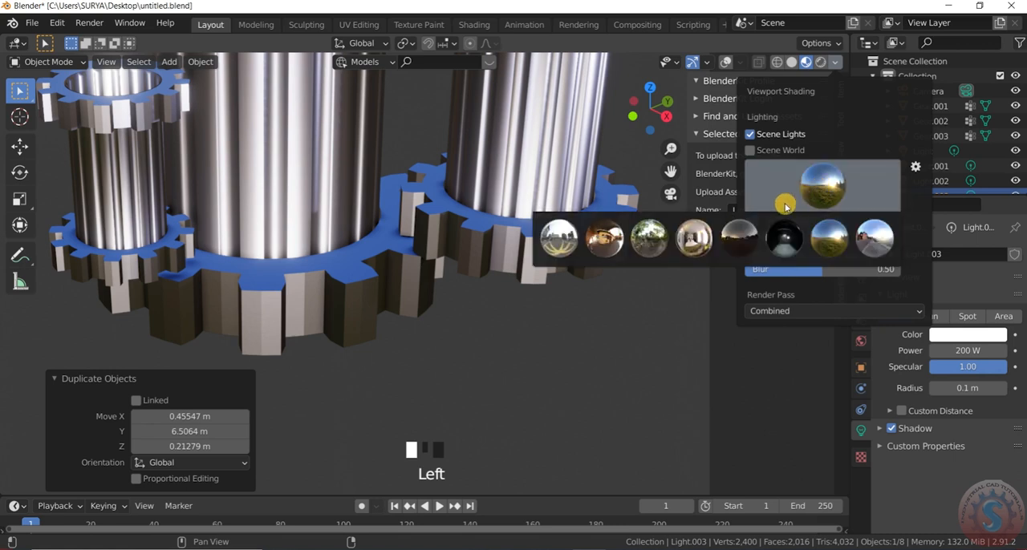
pyautogui.click(564, 247)
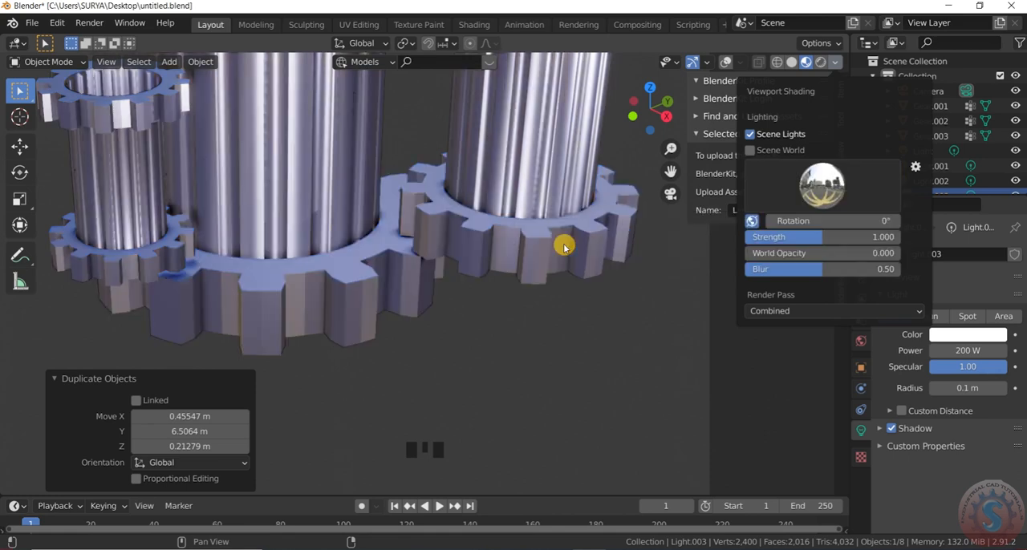
# Examine the gear cylinders under the city lighting, in and out of the camera view
pyautogui.scroll(-3, 489, 288)
pyautogui.scroll(-6, 491, 289)
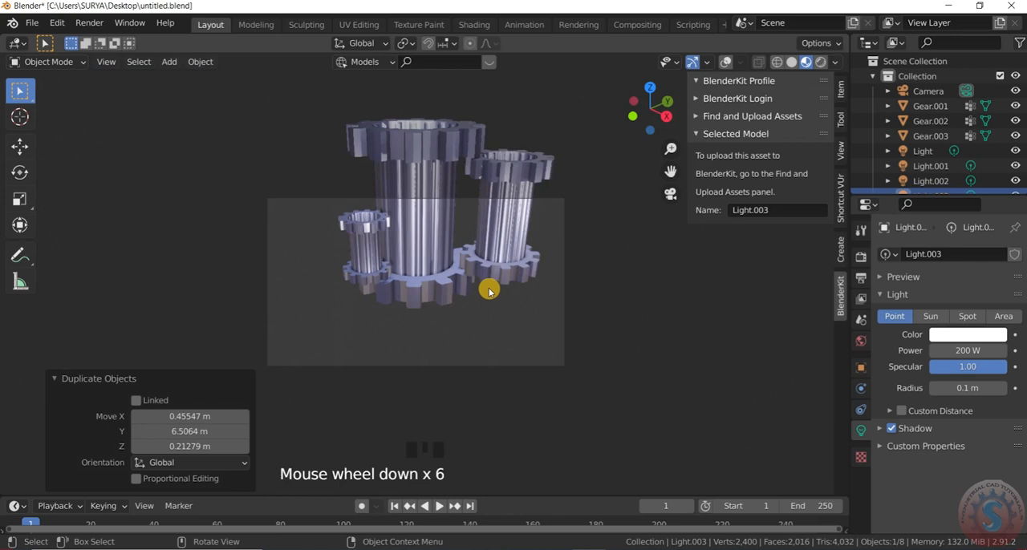
pyautogui.scroll(1, 517, 253)
pyautogui.scroll(1, 538, 225)
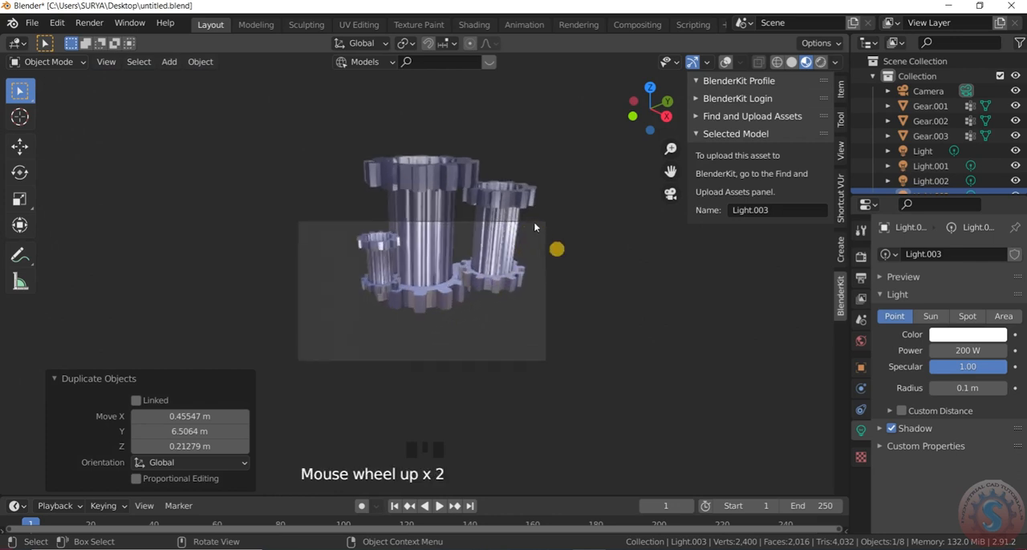
pyautogui.click(549, 257)
pyautogui.press('KP_0')
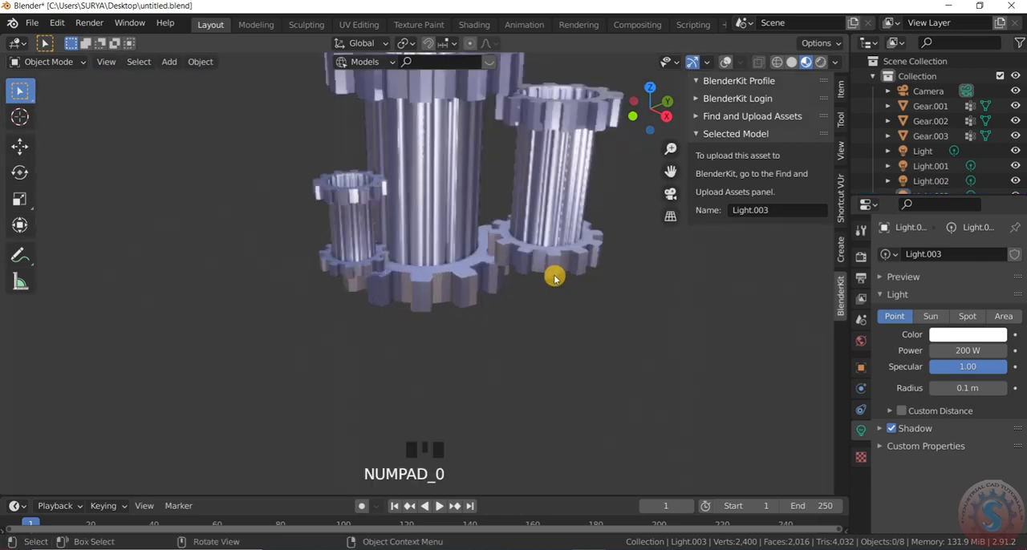
pyautogui.moveTo(555, 377); pyautogui.dragTo(301, 143)
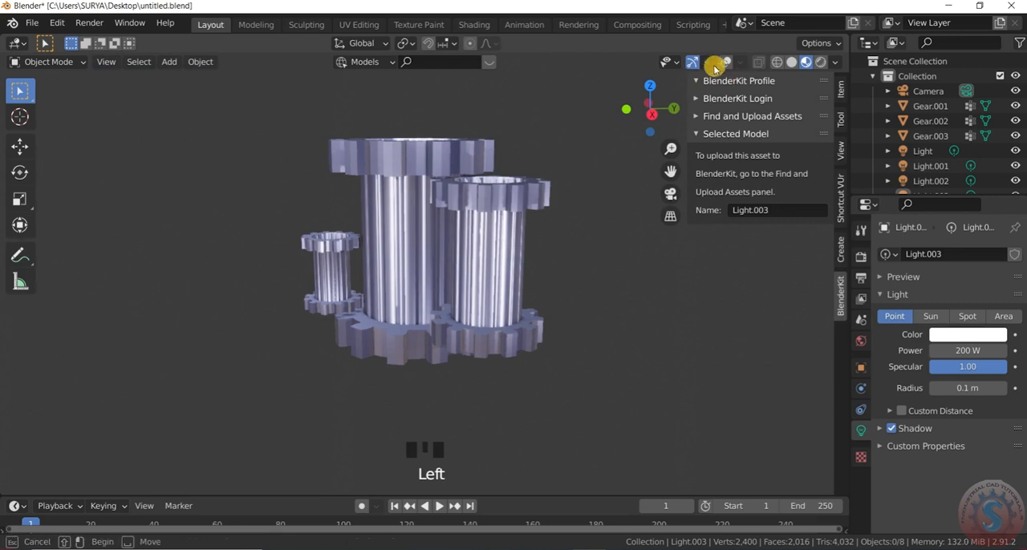
pyautogui.click(569, 330)
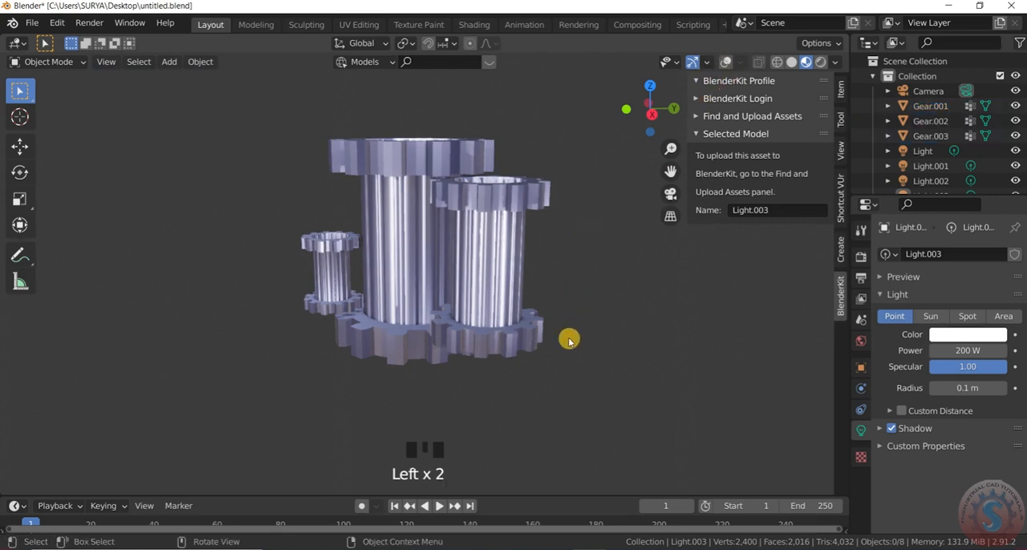
# Show the viewport overlays and scale all three gear cylinders together to about 0.60 of their size, mirrored through their common centre
pyautogui.click(725, 64)
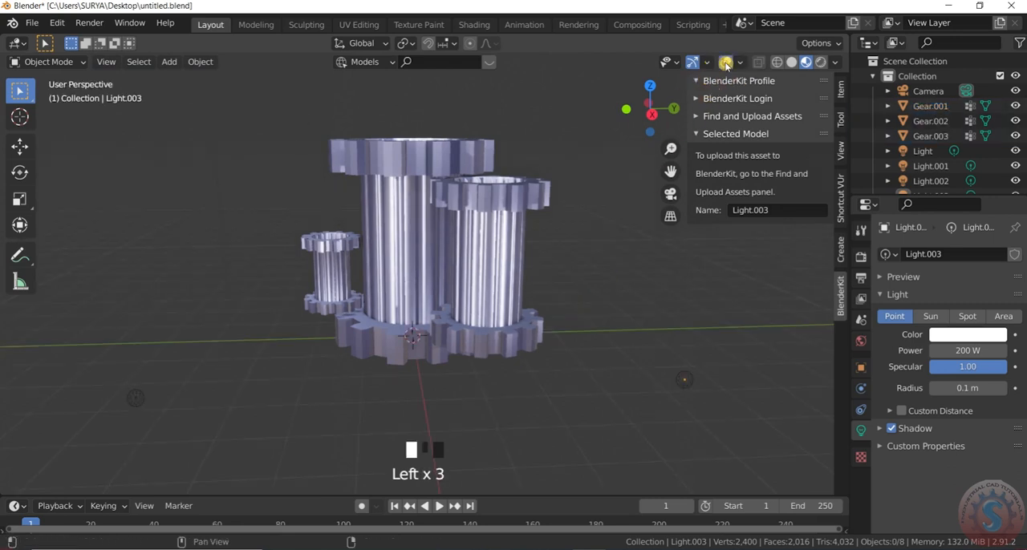
pyautogui.click(274, 96)
pyautogui.click(509, 270)
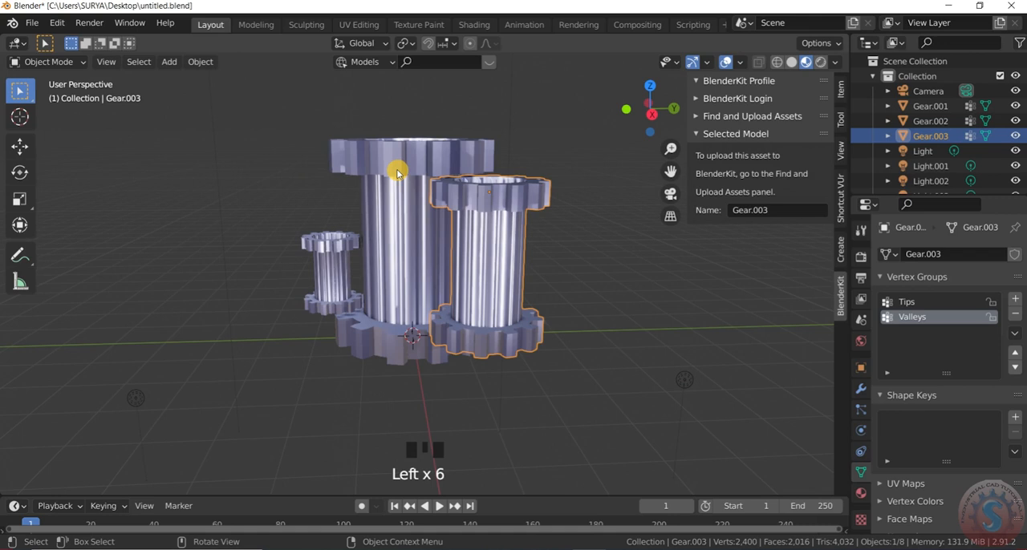
pyautogui.keyDown('shift'); pyautogui.click(327, 266); pyautogui.keyUp('shift')
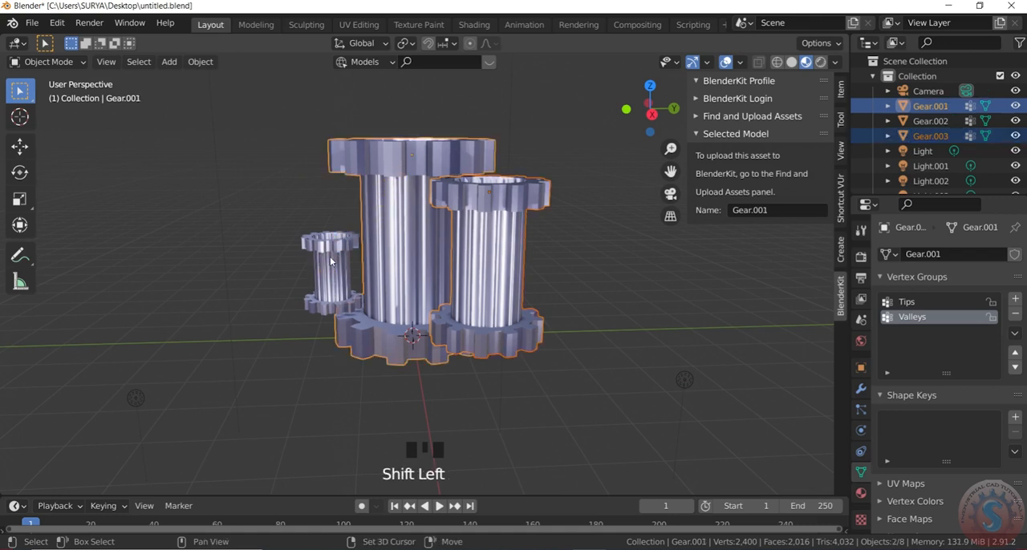
pyautogui.keyDown('shift'); pyautogui.click(330, 258); pyautogui.keyUp('shift')
pyautogui.keyDown('shift'); pyautogui.click(353, 265); pyautogui.keyUp('shift')
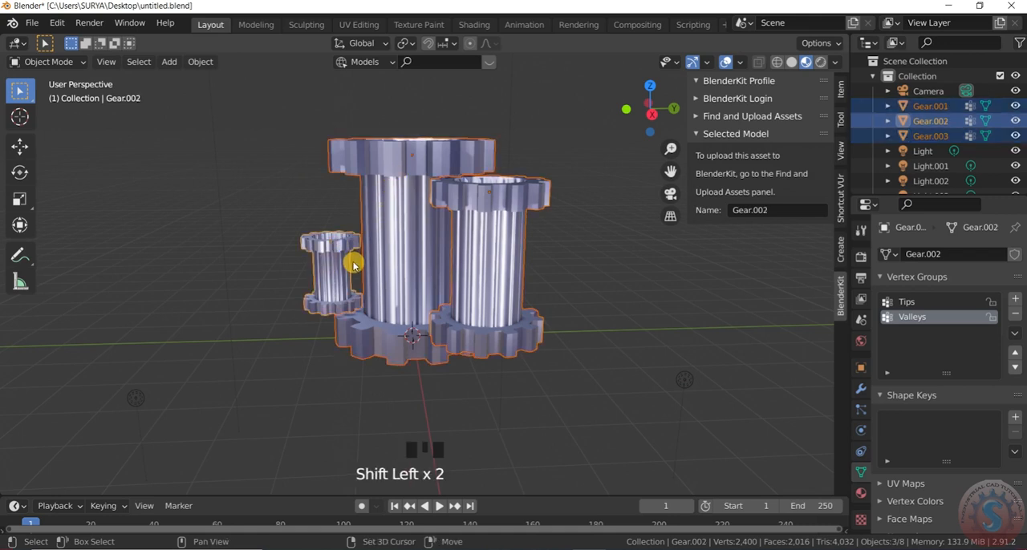
pyautogui.press('s')
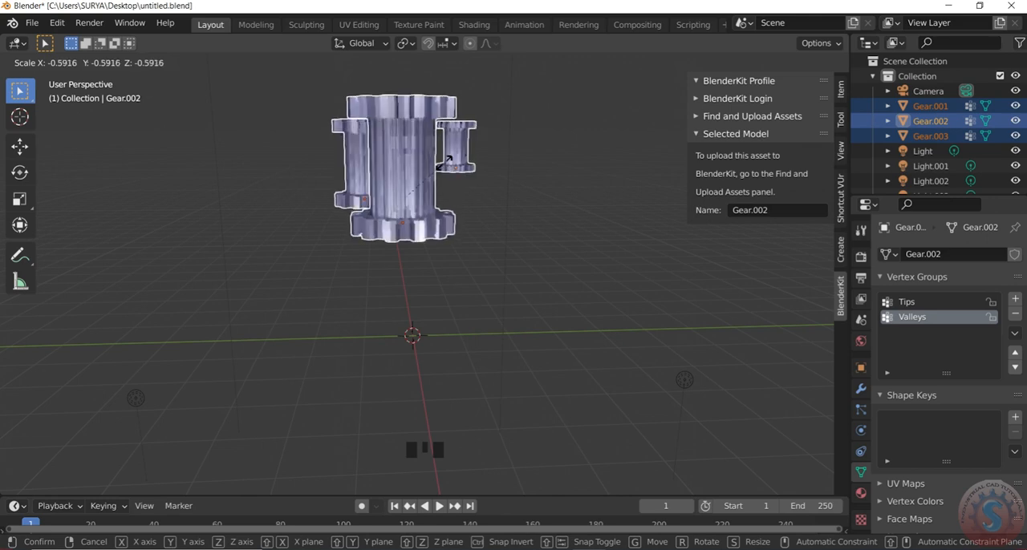
pyautogui.click(439, 184)
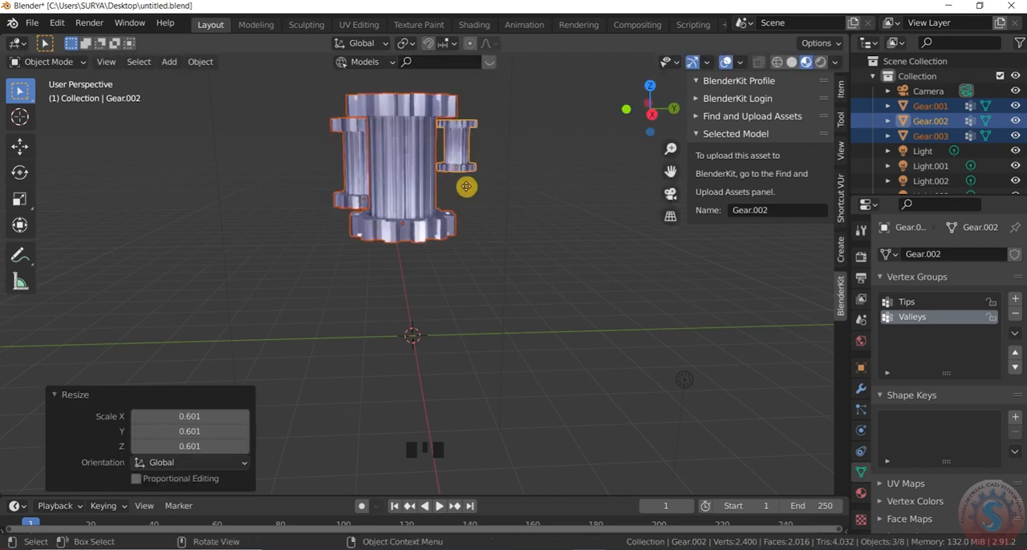
# Move the three selected gear cylinders down about 1.90 m along the Z axis
pyautogui.press('g')
pyautogui.press('z')
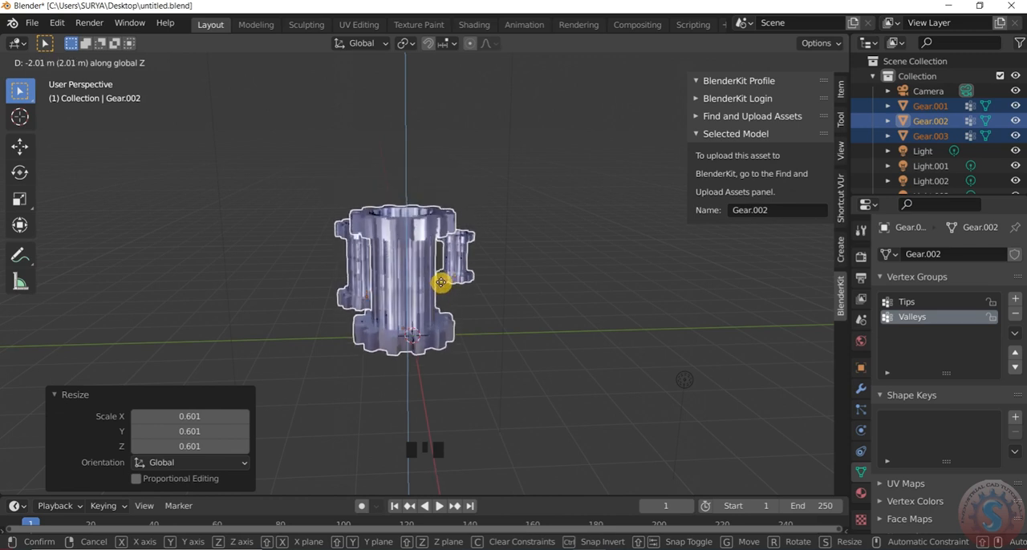
pyautogui.click(522, 305)
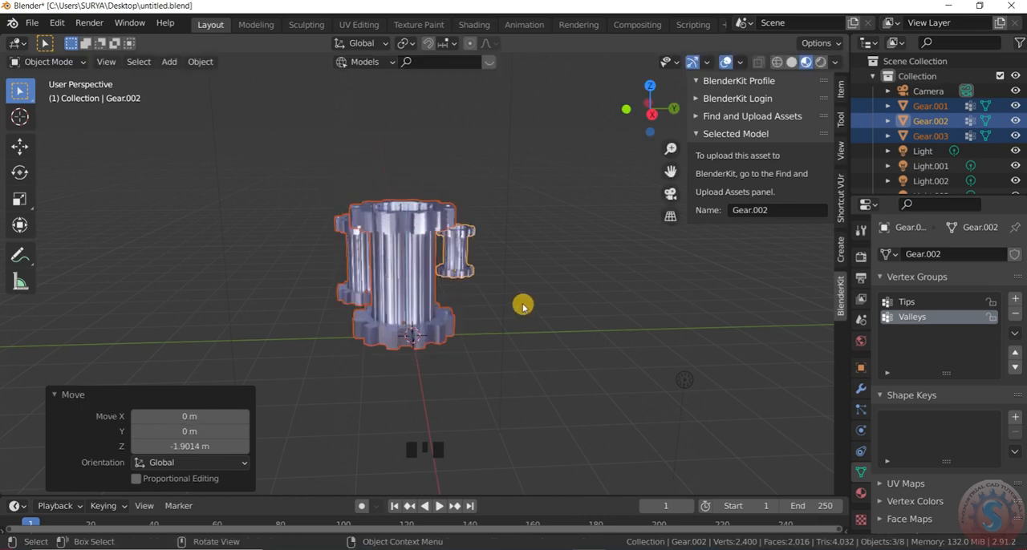
# Deselect the gears and check their framing in the camera view
pyautogui.click(529, 288)
pyautogui.press('KP_0')
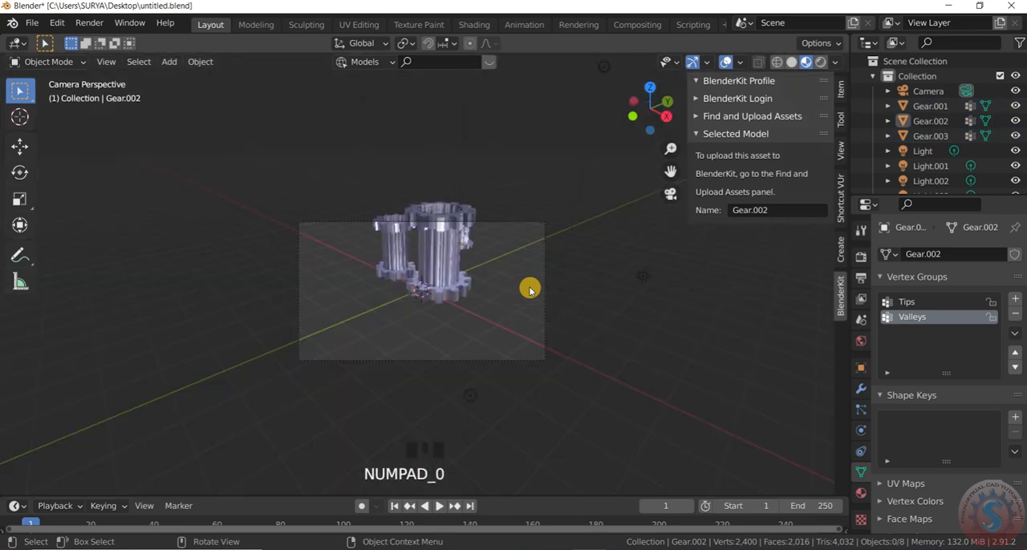
pyautogui.scroll(2, 513, 243)
pyautogui.click(514, 250)
pyautogui.click(474, 168)
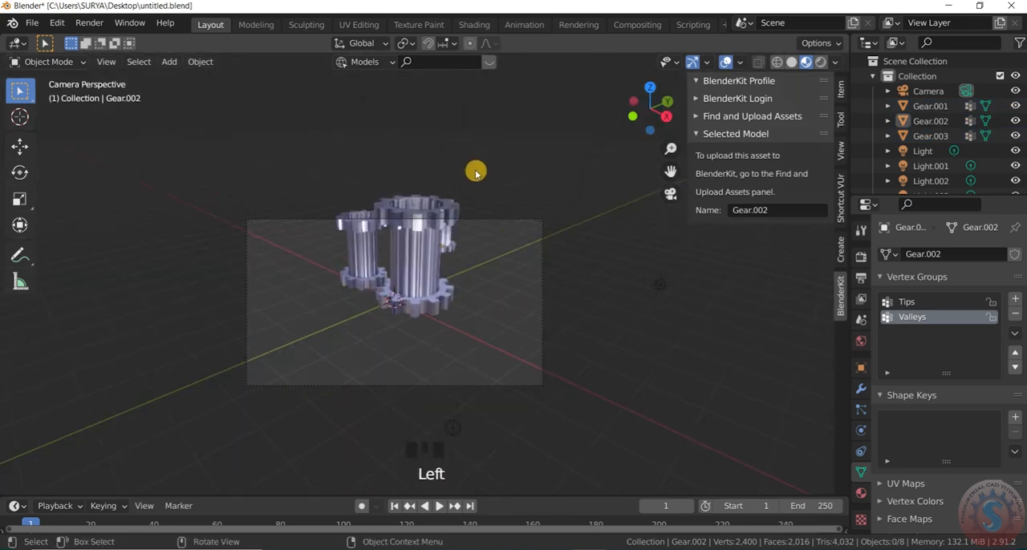
# Move the camera about -0.06 m in X, 0.66 m in Y and 1.00 m in Z to frame all three gear cylinders
pyautogui.click(491, 220)
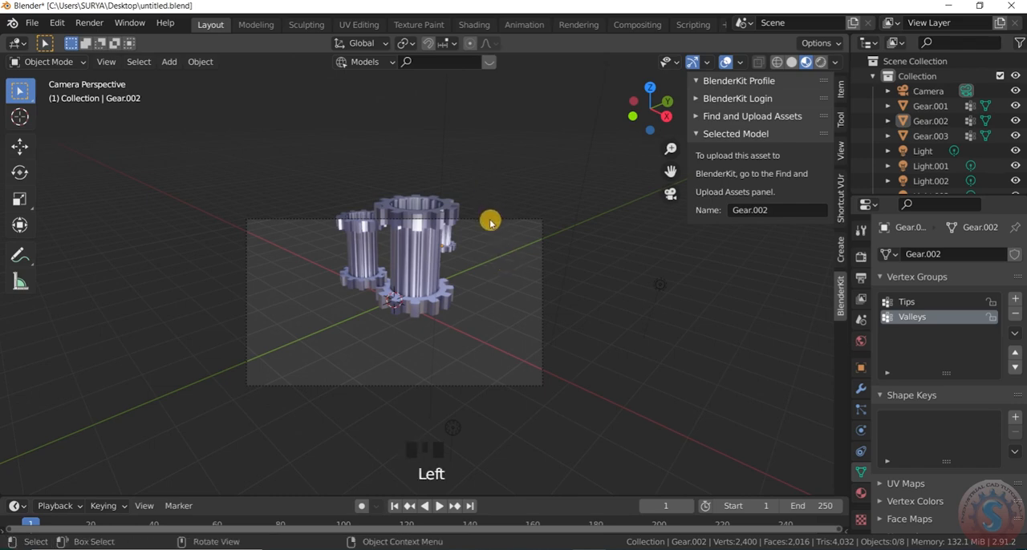
pyautogui.click(490, 221)
pyautogui.scroll(2, 494, 219)
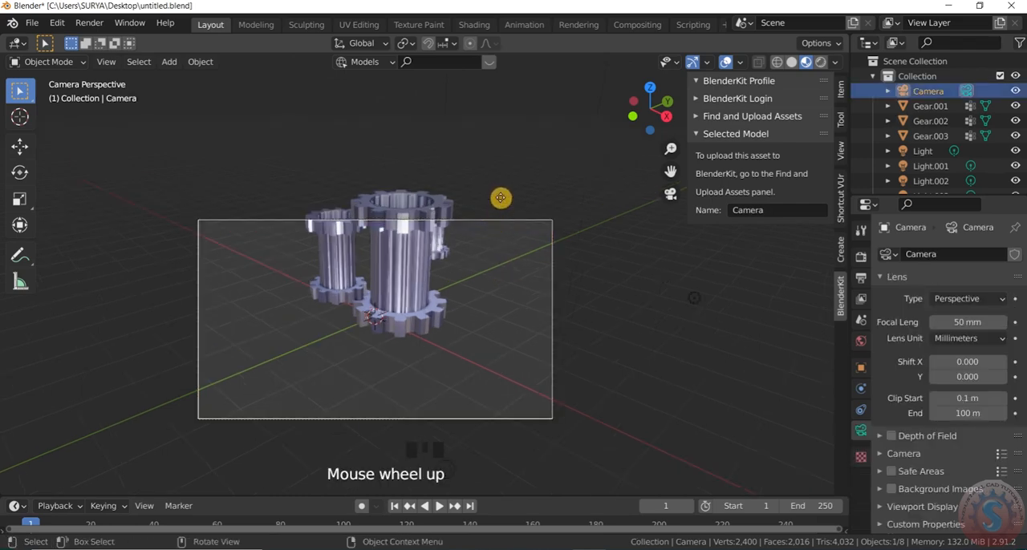
pyautogui.press('g')
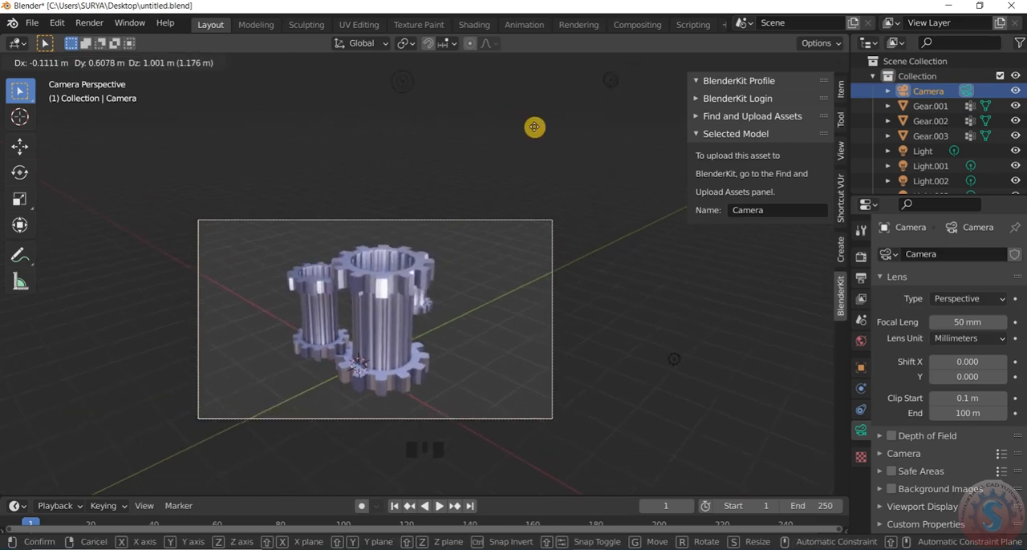
pyautogui.click(534, 128)
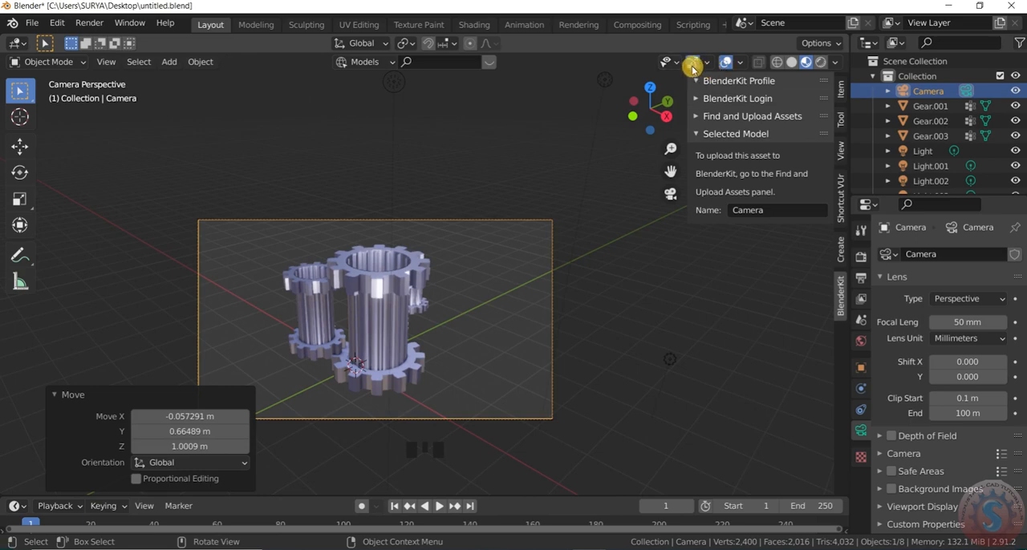
# Hide the viewport overlays and gizmos, and collapse the settings of the last Move operation
pyautogui.click(725, 63)
pyautogui.click(692, 65)
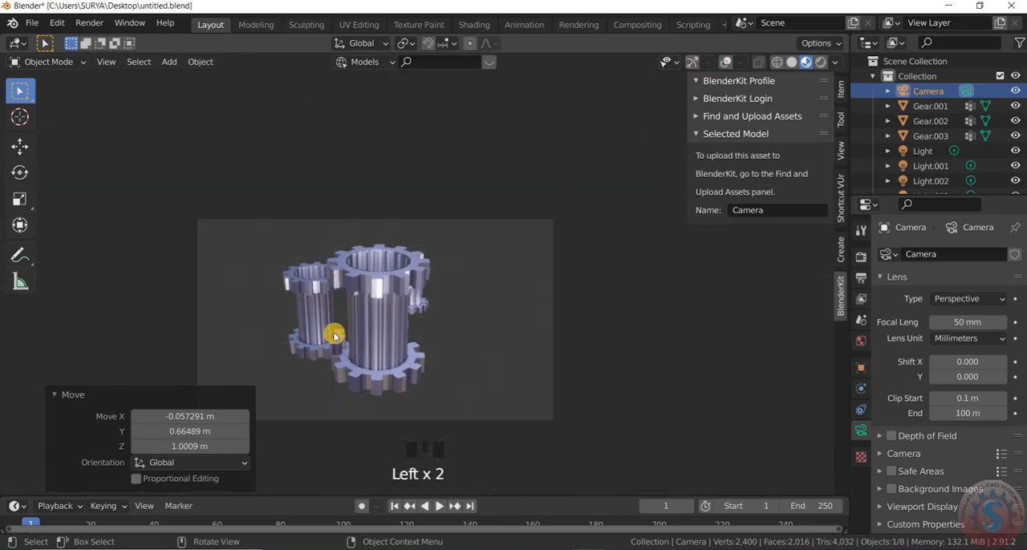
pyautogui.scroll(5, 334, 336)
pyautogui.scroll(-4, 522, 253)
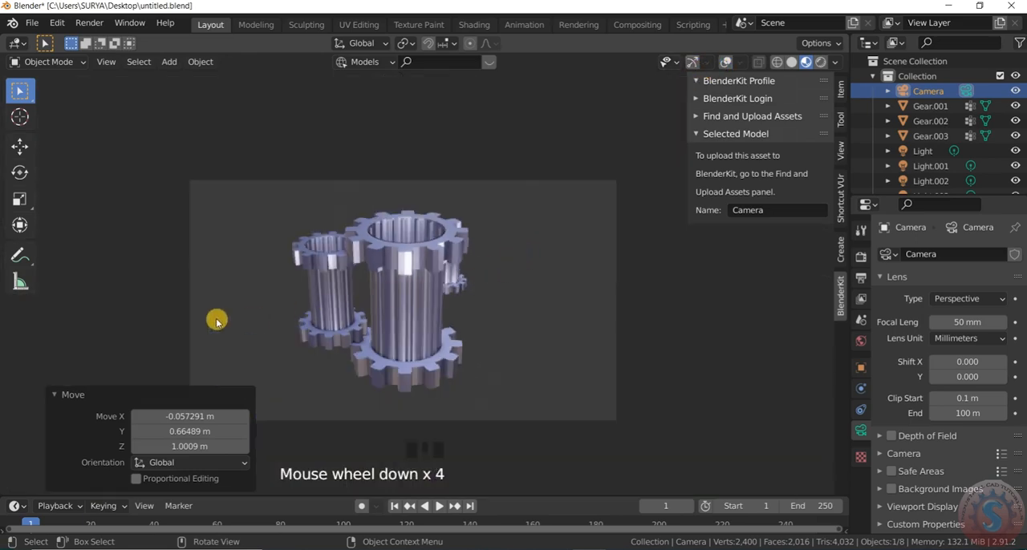
pyautogui.scroll(1, 197, 333)
pyautogui.click(57, 394)
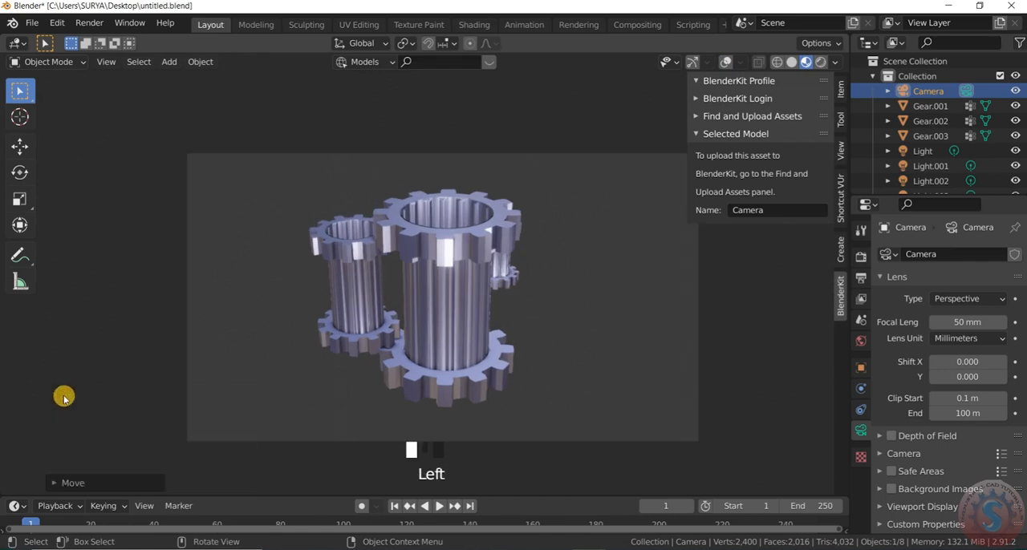
# Examine the framed gear cylinders in the camera view at several magnifications and with the viewport in fullscreen
pyautogui.scroll(2, 515, 255)
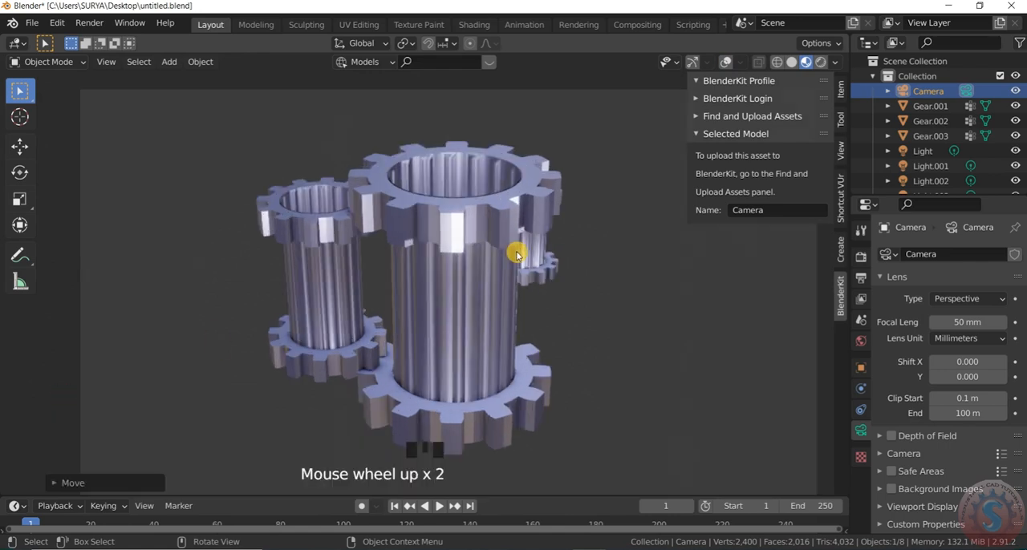
pyautogui.scroll(-2, 515, 257)
pyautogui.scroll(1, 498, 267)
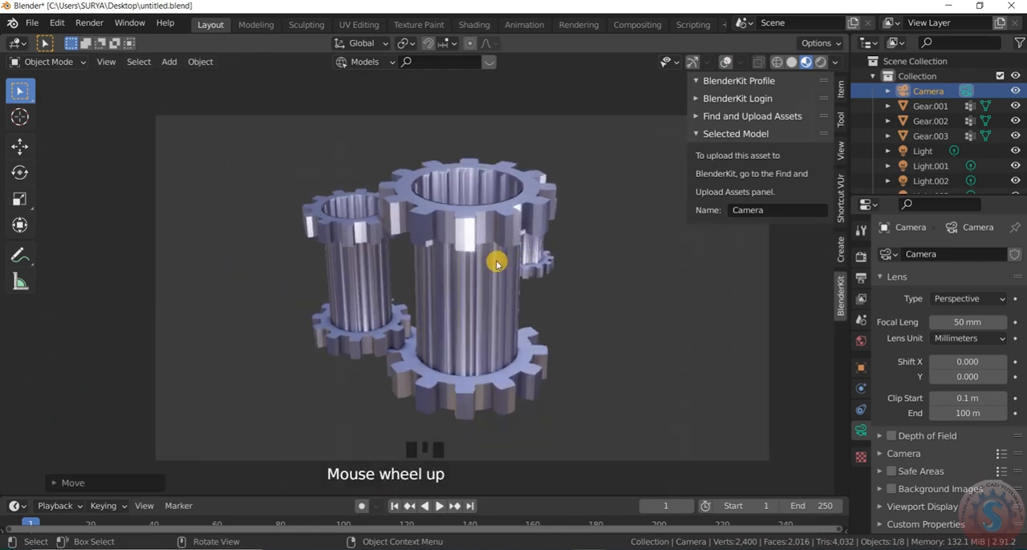
pyautogui.scroll(2, 501, 265)
pyautogui.scroll(-1, 498, 259)
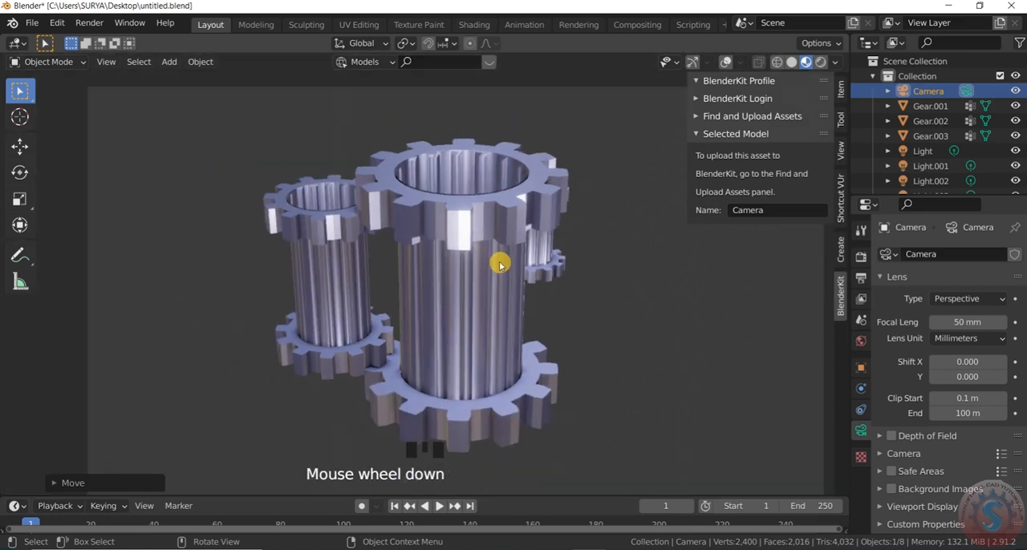
pyautogui.scroll(1, 492, 293)
pyautogui.scroll(-2, 510, 281)
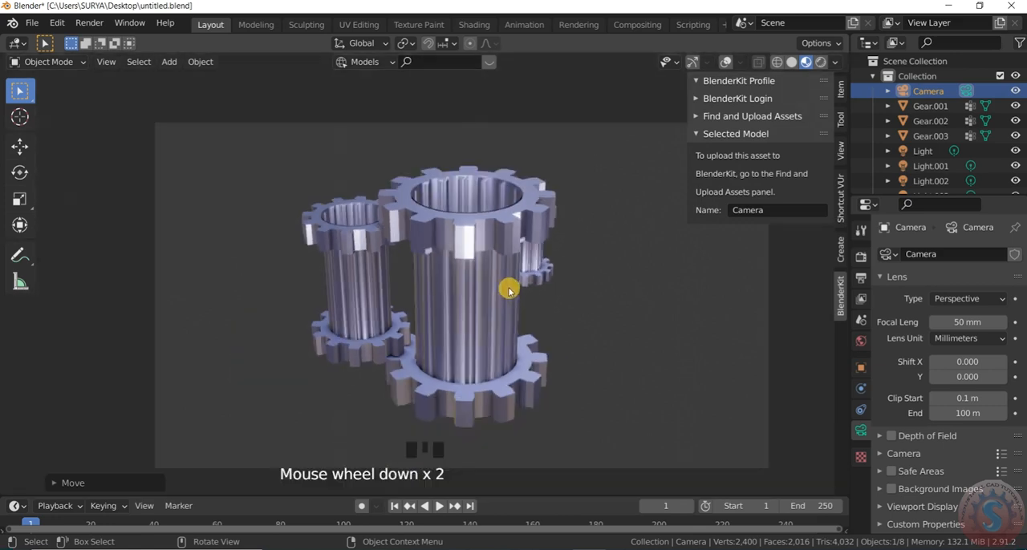
pyautogui.scroll(2, 467, 330)
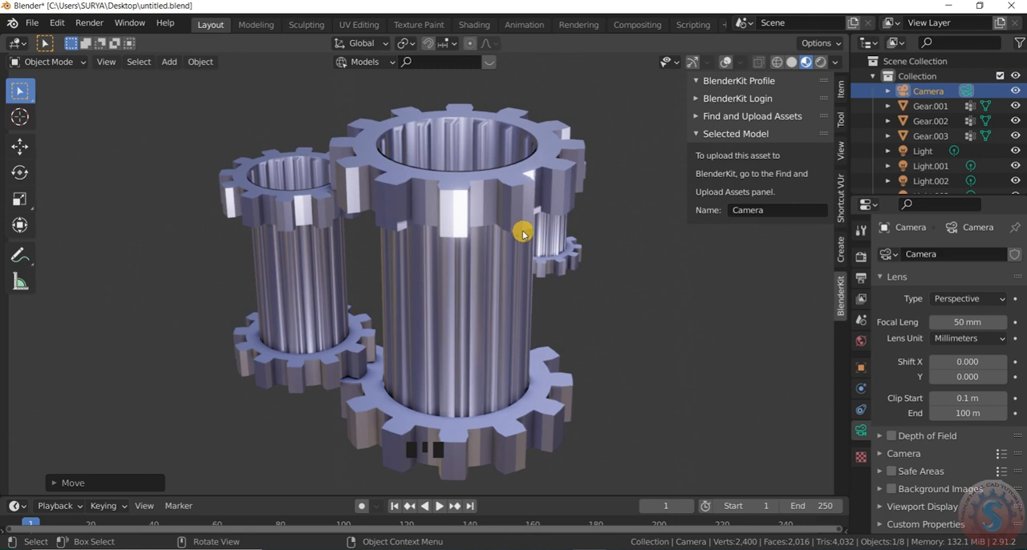
pyautogui.hotkey('ctrl', 'alt', 'space')
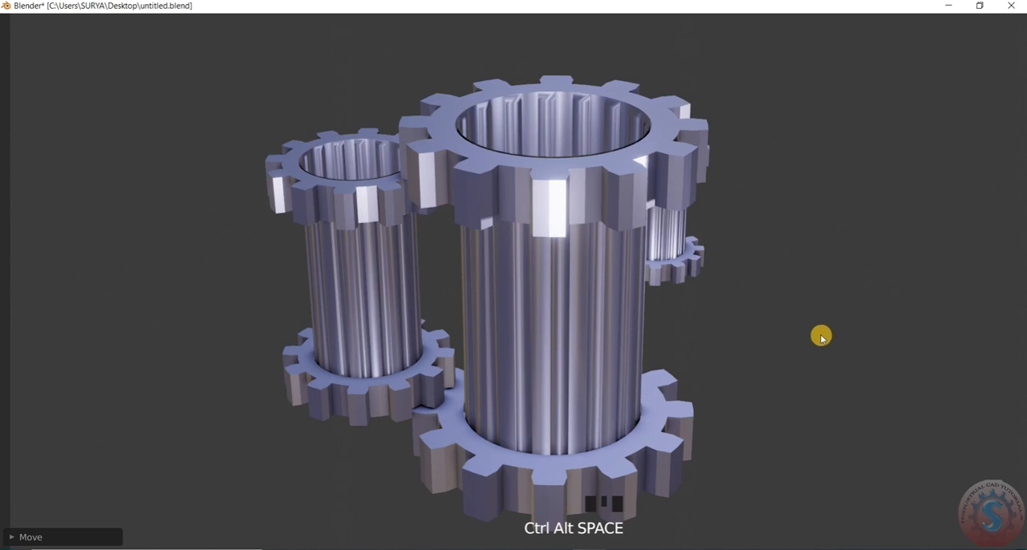
pyautogui.hotkey('ctrl', 'alt', 'space')
# Examine the shaded gear cylinders from different angles and distances outside the camera view
pyautogui.moveTo(631, 306); pyautogui.dragTo(583, 305, button='middle')
pyautogui.scroll(-2, 536, 308)
pyautogui.scroll(3, 806, 315)
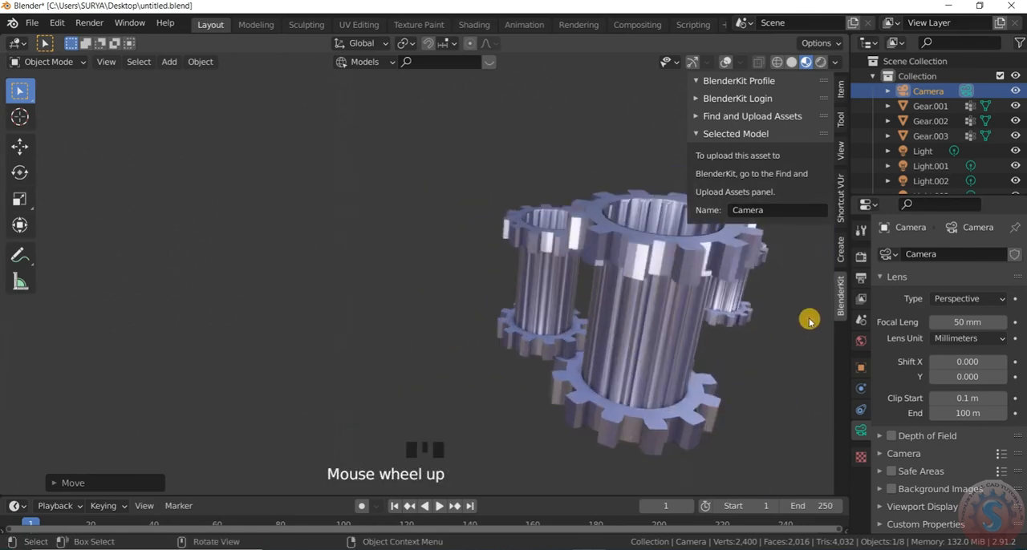
pyautogui.scroll(1, 711, 305)
pyautogui.scroll(-3, 713, 303)
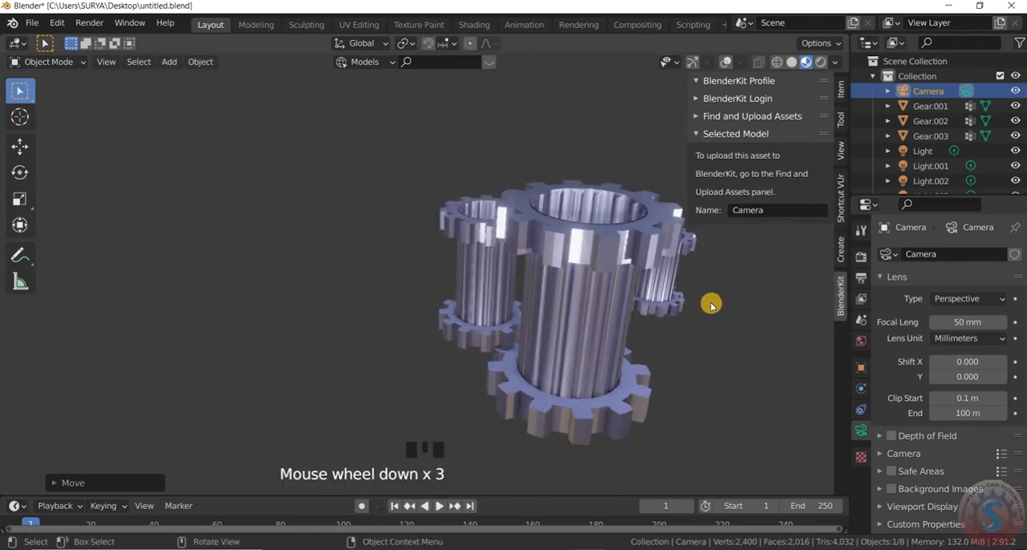
pyautogui.moveTo(698, 318); pyautogui.dragTo(662, 307, button='middle')
pyautogui.scroll(-12, 689, 332)
pyautogui.scroll(4, 740, 336)
pyautogui.scroll(2, 273, 222)
pyautogui.scroll(-3, 476, 257)
pyautogui.scroll(5, 385, 217)
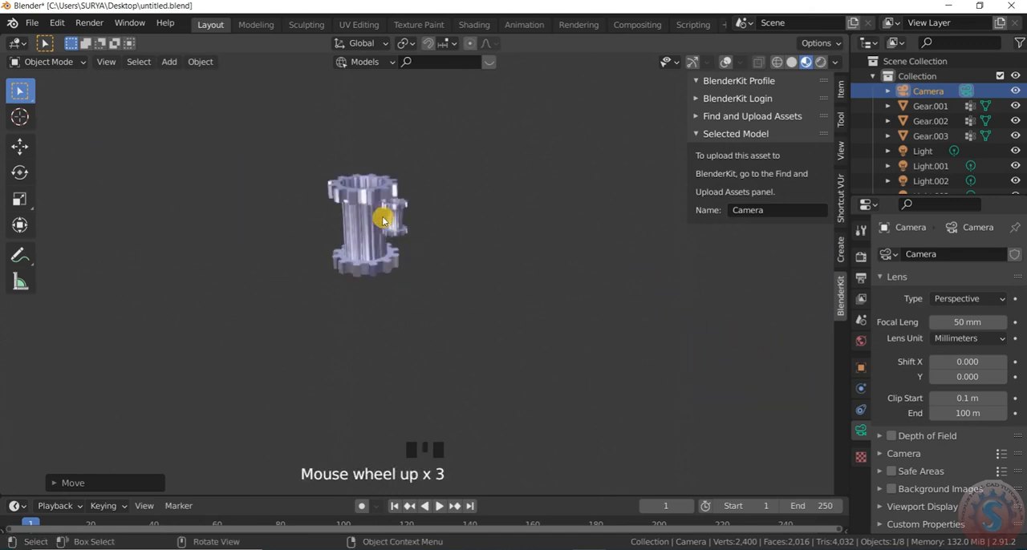
pyautogui.scroll(2, 379, 221)
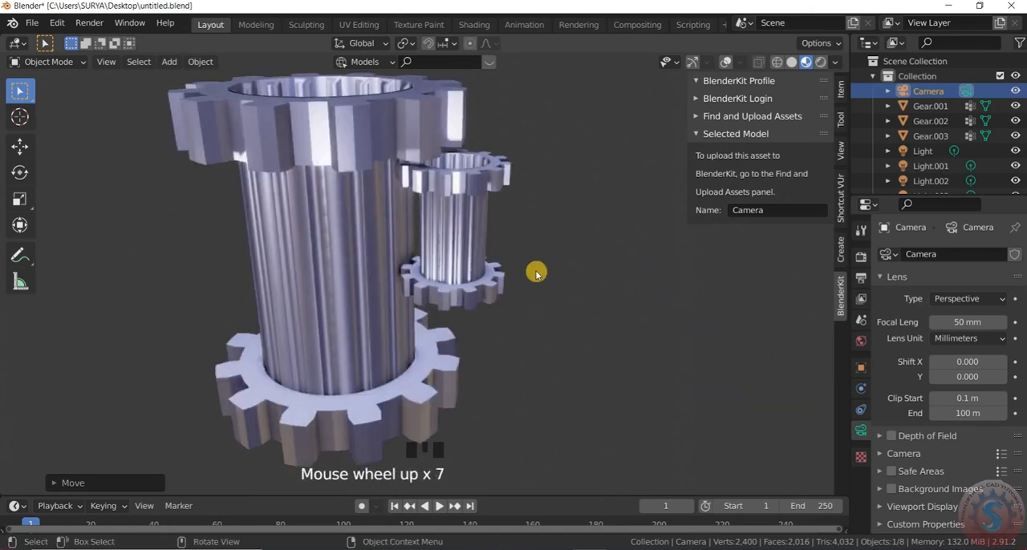